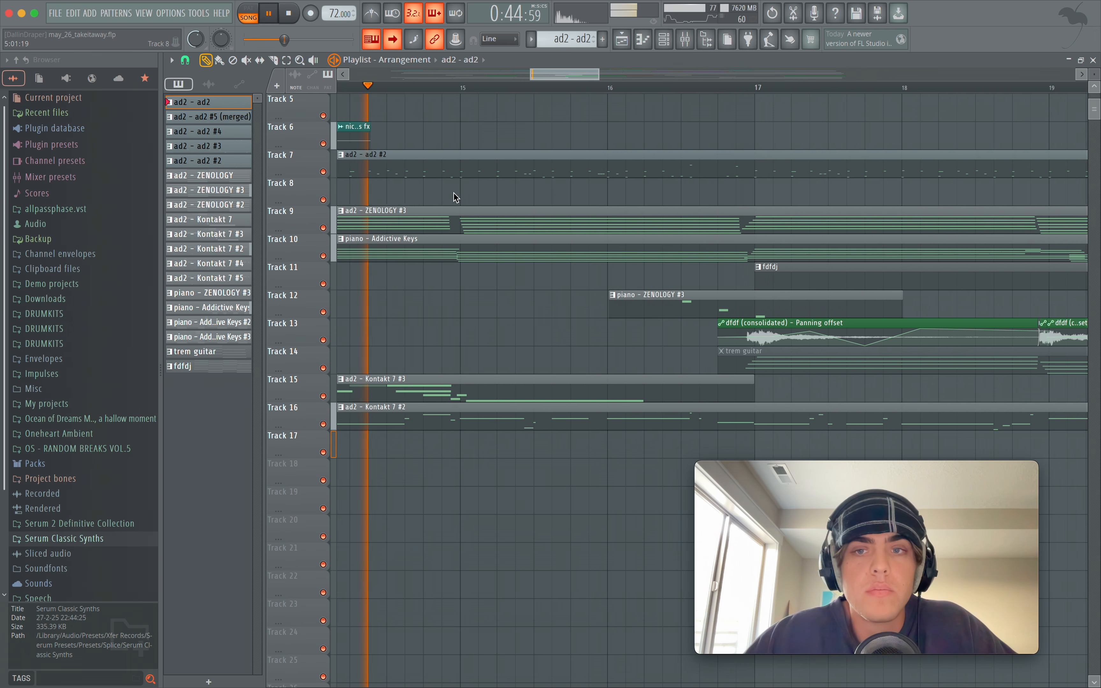
- Stop playback, solo Track 9 with the ZENOLOGY #3 clips, and play the arrangement
{"action": "key", "text": "space"}
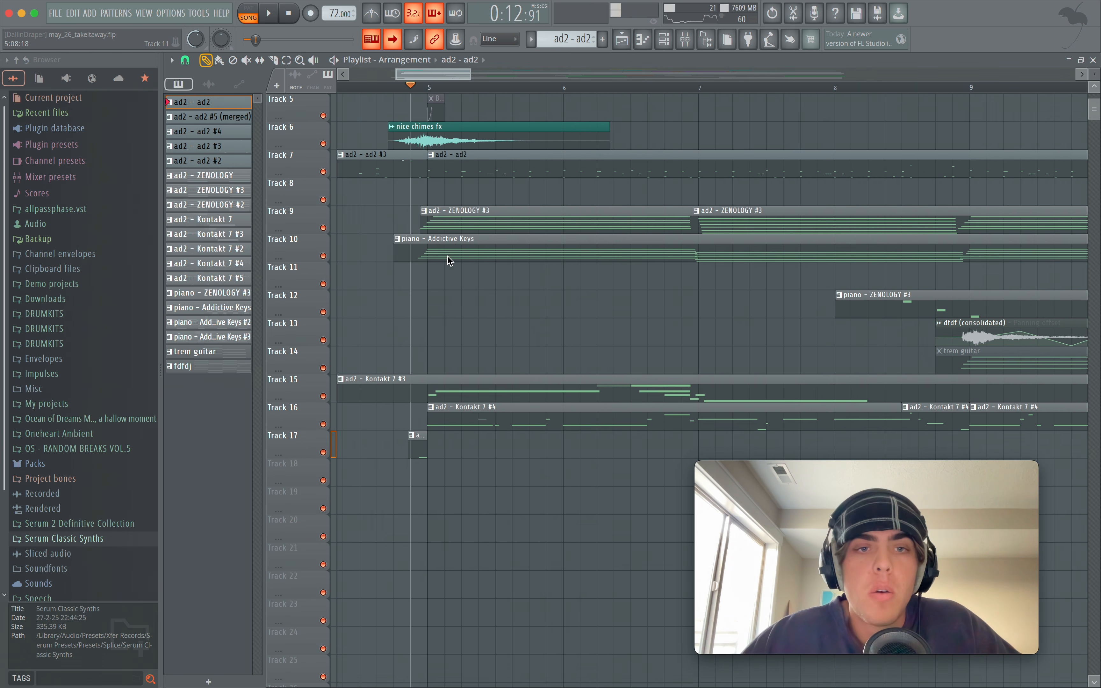
{"action": "right_click", "coordinate": [323, 229]}
{"action": "key", "text": "space"}
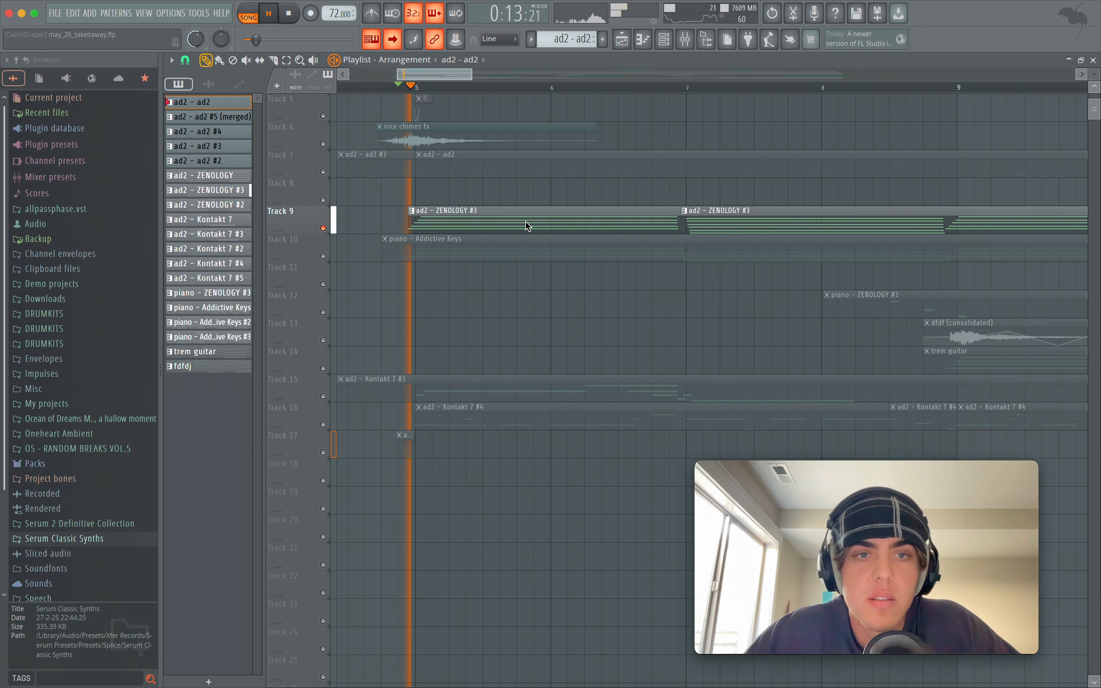
- Open the ad2 - ZENOLOGY #3 pattern in the piano roll, examine its chords during playback, and return to the playlist with playback stopped
{"action": "double_click", "coordinate": [513, 224]}
{"action": "scroll", "coordinate": [494, 245], "scroll_direction": "down", "scroll_amount": 3}
{"action": "scroll", "coordinate": [494, 245], "scroll_direction": "up", "scroll_amount": 10}
{"action": "scroll", "coordinate": [494, 245], "scroll_direction": "down", "scroll_amount": 3}
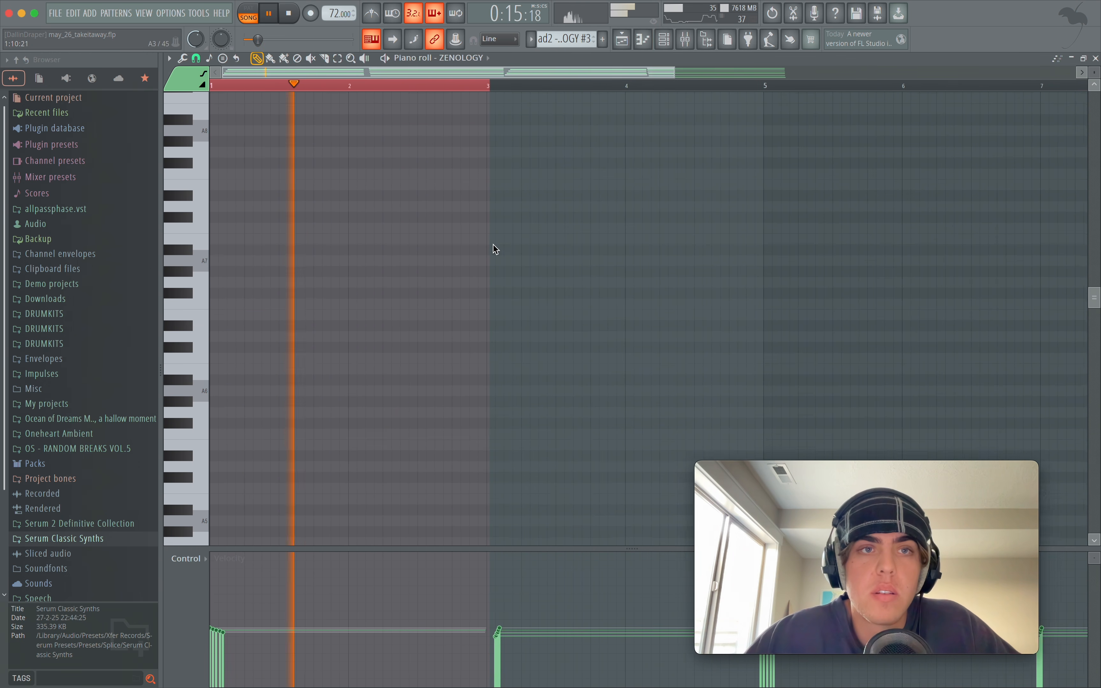
{"action": "scroll", "coordinate": [494, 245], "scroll_direction": "down", "scroll_amount": 8}
{"action": "scroll", "coordinate": [494, 249], "scroll_direction": "up", "scroll_amount": 2}
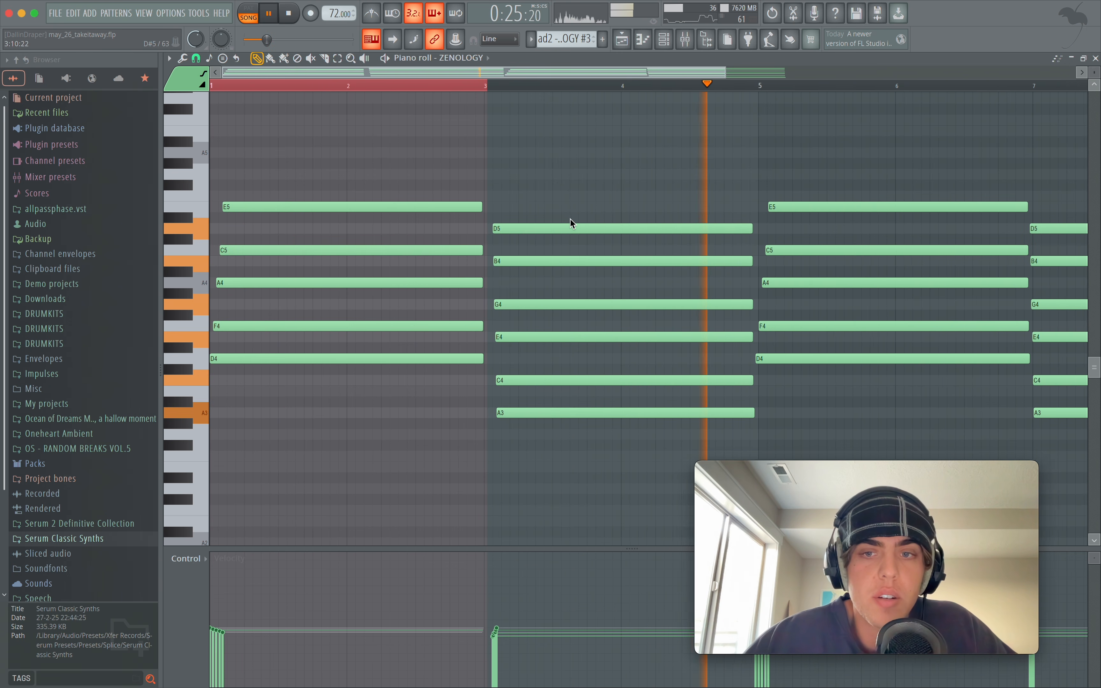
{"action": "scroll", "coordinate": [571, 218], "scroll_direction": "down", "scroll_amount": 2, "text": "ctrl"}
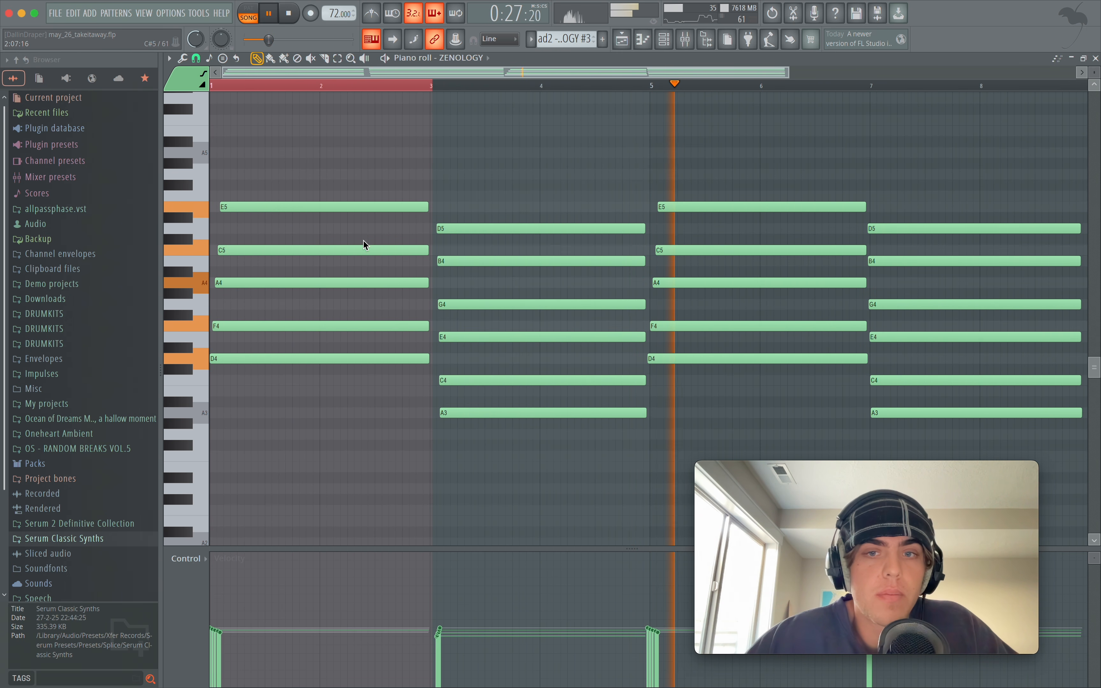
{"action": "scroll", "coordinate": [362, 242], "scroll_direction": "down", "scroll_amount": 3, "text": "ctrl"}
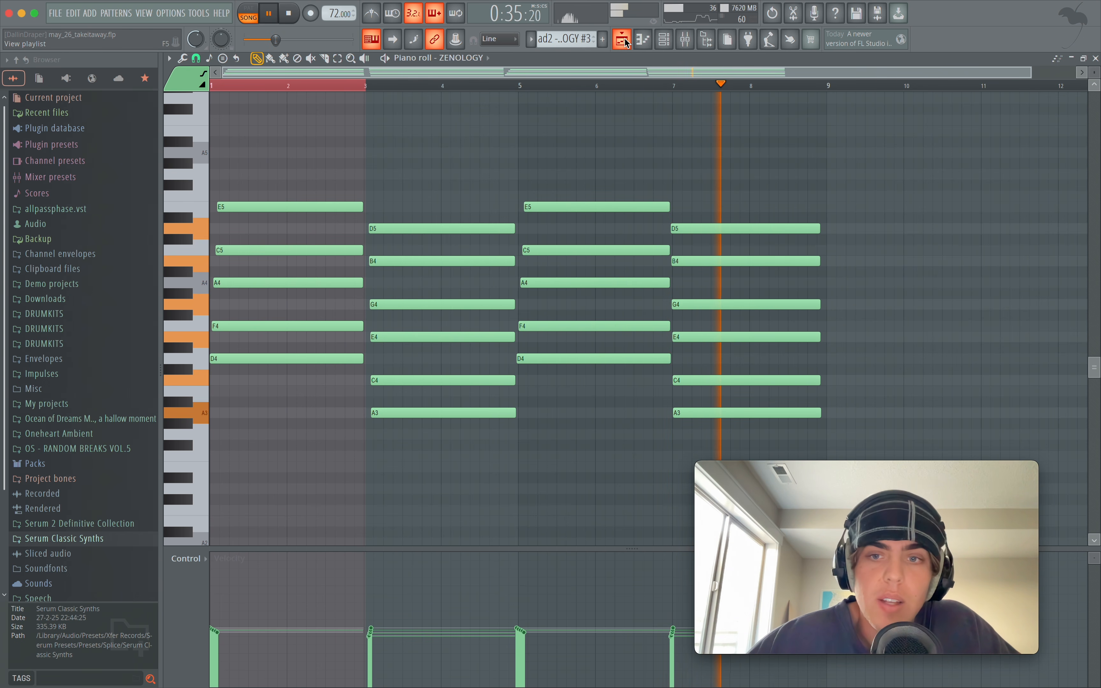
{"action": "key", "text": "space"}
{"action": "key", "text": "F5"}
- Unmute Track 10 with the Addictive Keys piano and play it together with the ZENOLOGY #3 track
{"action": "scroll", "coordinate": [402, 243], "scroll_direction": "up", "scroll_amount": 3}
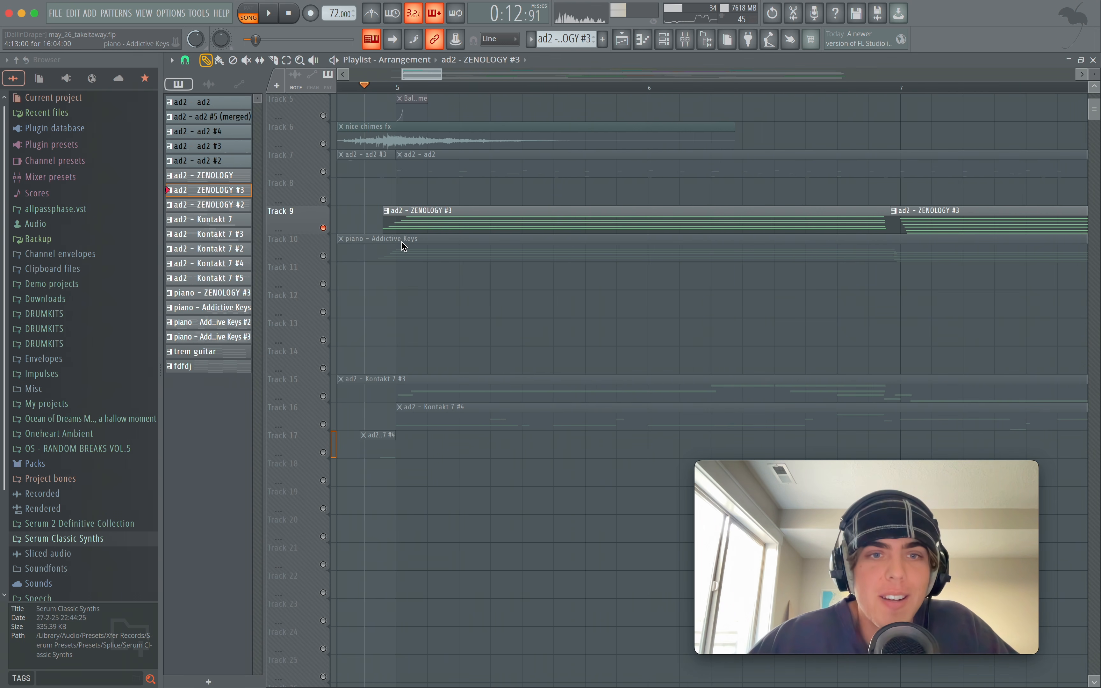
{"action": "scroll", "coordinate": [398, 270], "scroll_direction": "down", "scroll_amount": 3}
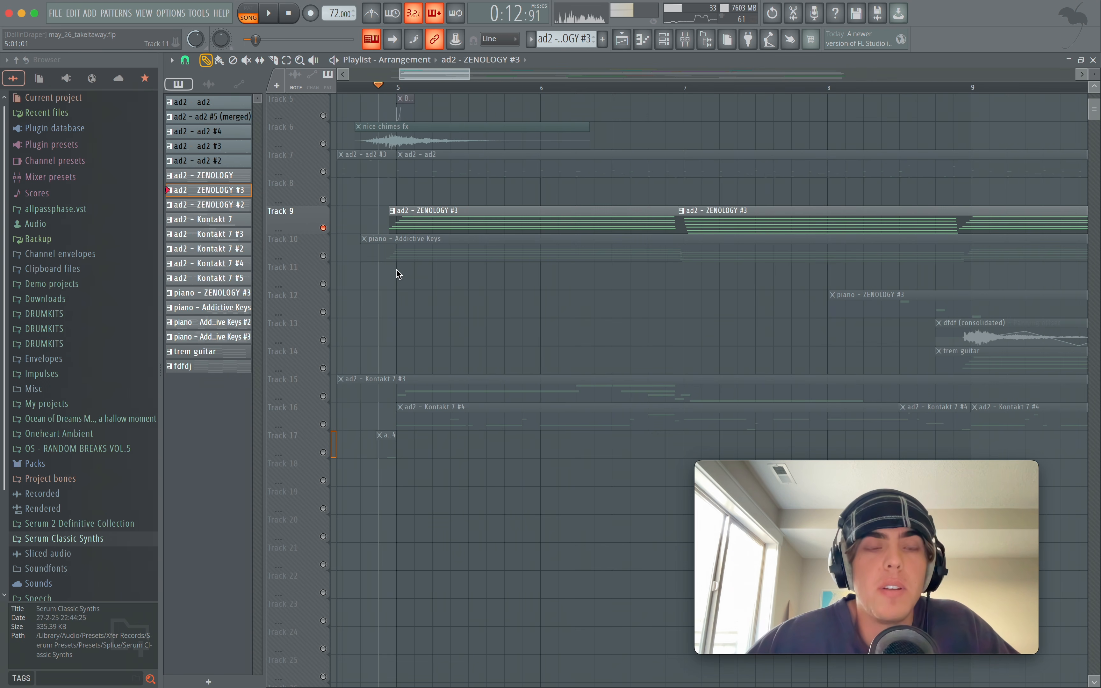
{"action": "scroll", "coordinate": [401, 273], "scroll_direction": "down", "scroll_amount": 2}
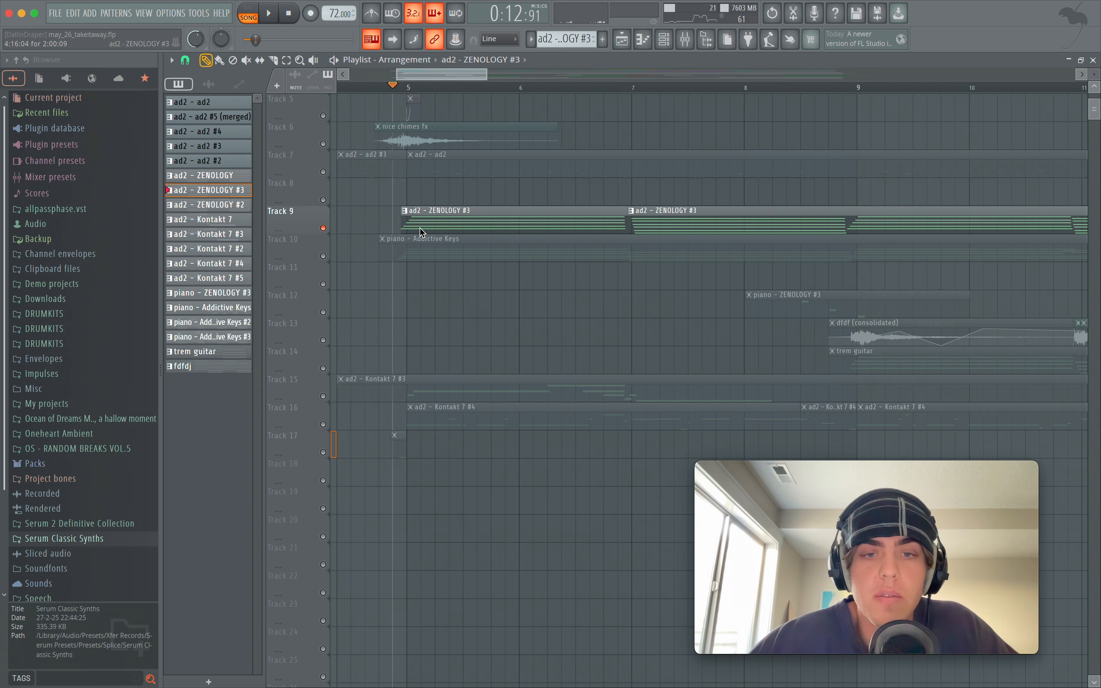
{"action": "left_click", "coordinate": [324, 256]}
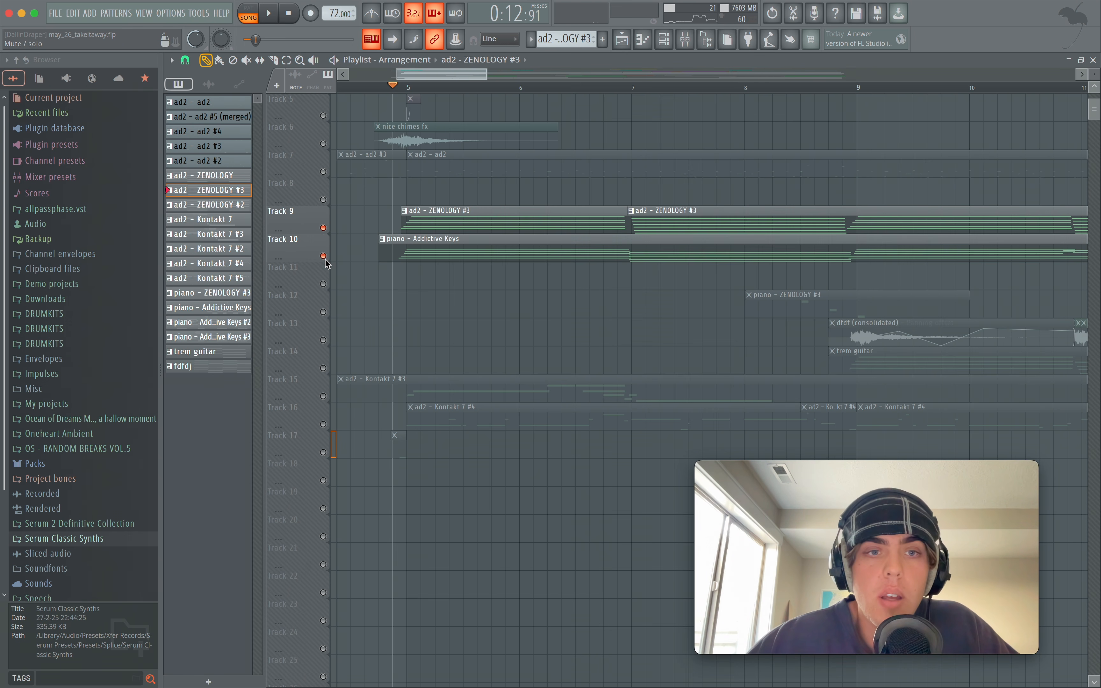
{"action": "key", "text": "space"}
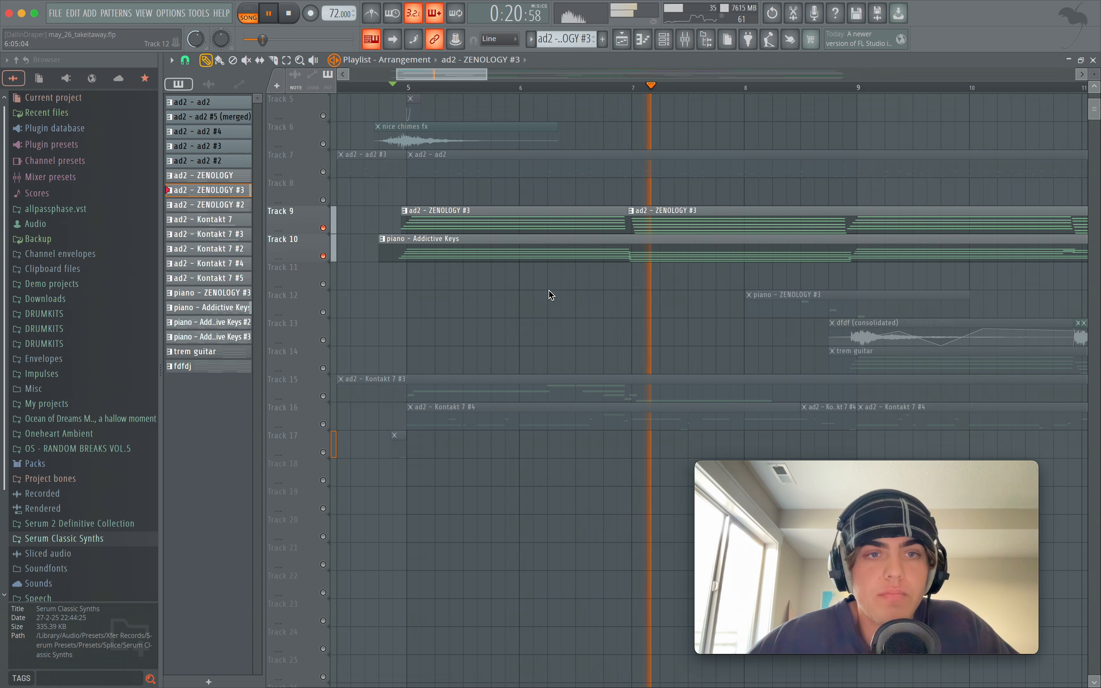
- Examine how the ZENOLOGY #3 and Addictive Keys clips line up along the playlist while they play
{"action": "scroll", "coordinate": [541, 301], "scroll_direction": "down", "scroll_amount": 2}
{"action": "scroll", "coordinate": [625, 291], "scroll_direction": "up", "scroll_amount": 3}
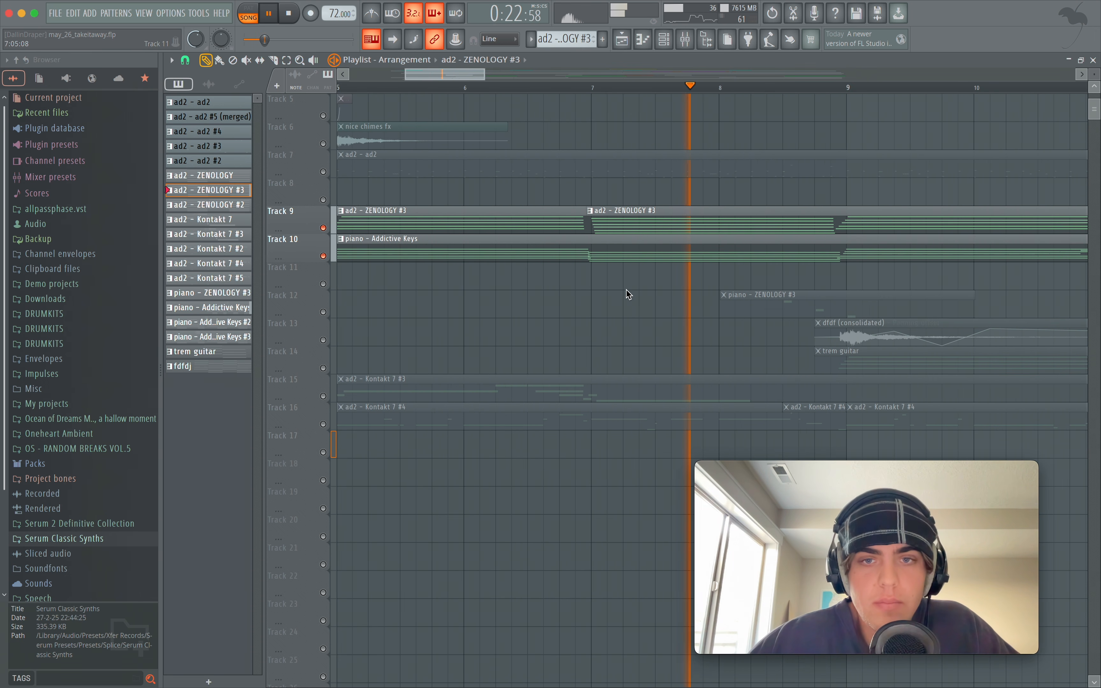
{"action": "scroll", "coordinate": [567, 286], "scroll_direction": "down", "scroll_amount": 3}
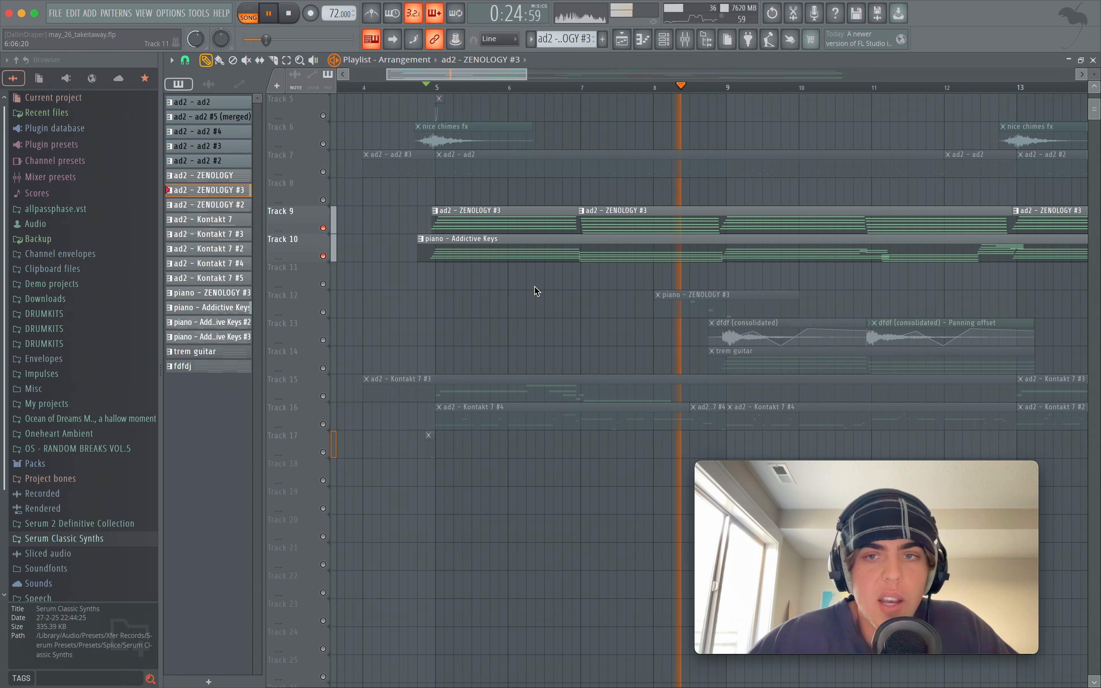
{"action": "scroll", "coordinate": [538, 286], "scroll_direction": "down", "scroll_amount": 3}
{"action": "scroll", "coordinate": [679, 269], "scroll_direction": "up", "scroll_amount": 4}
{"action": "scroll", "coordinate": [679, 267], "scroll_direction": "up", "scroll_amount": 3}
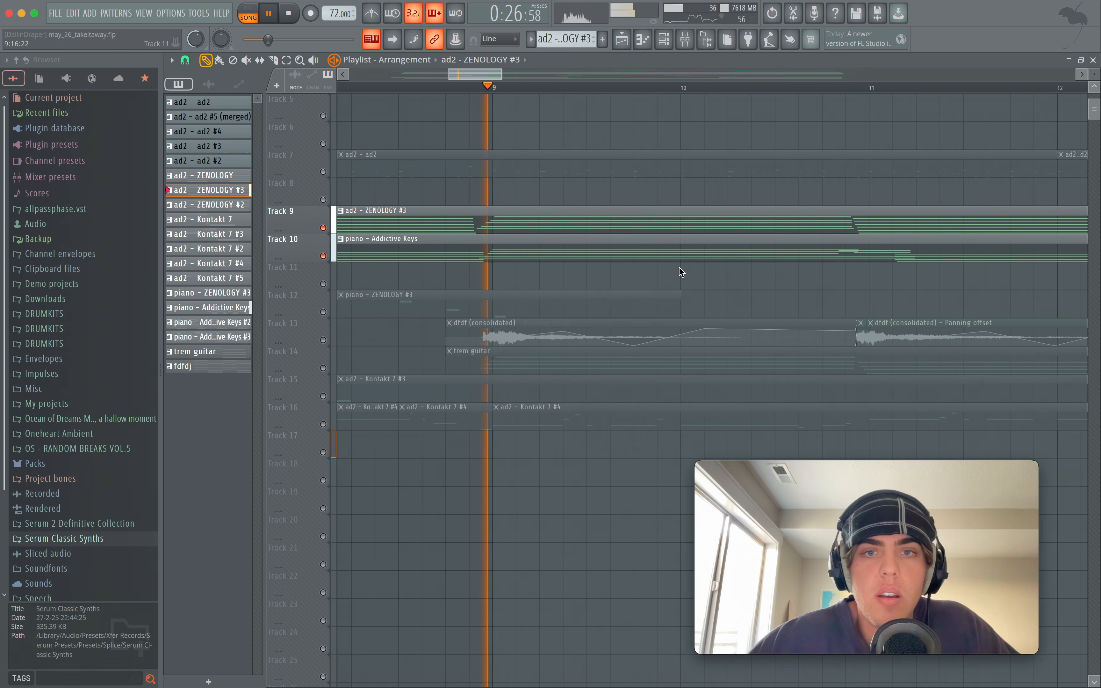
{"action": "scroll", "coordinate": [567, 254], "scroll_direction": "up", "scroll_amount": 2}
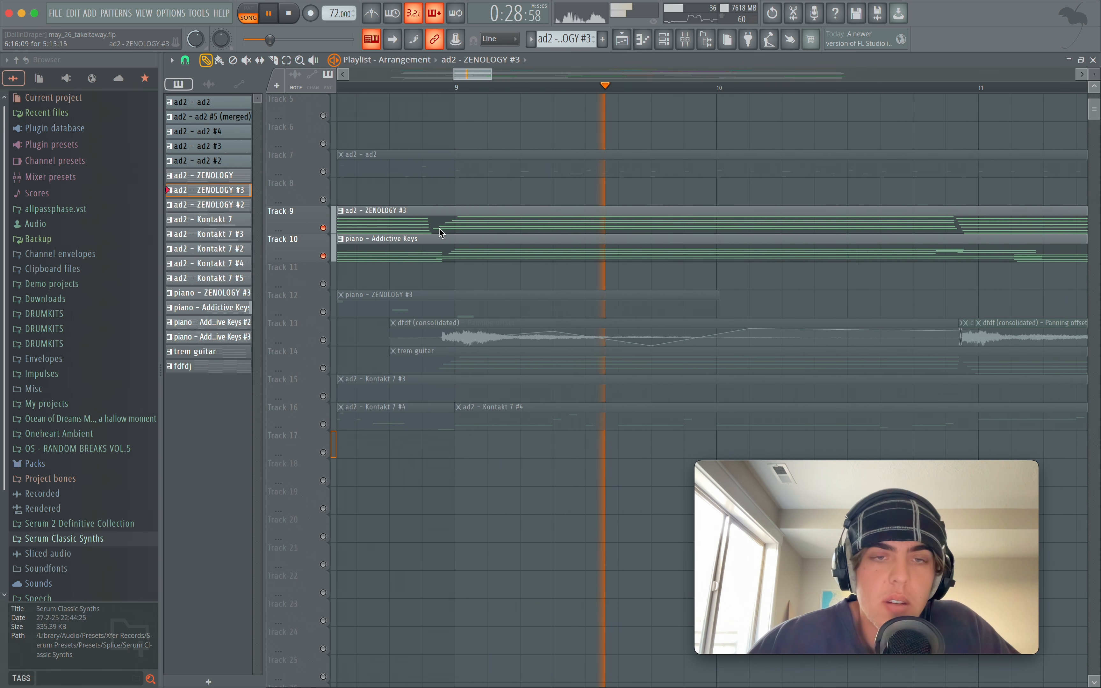
{"action": "scroll", "coordinate": [439, 229], "scroll_direction": "down", "scroll_amount": 2}
{"action": "scroll", "coordinate": [548, 228], "scroll_direction": "up", "scroll_amount": 2}
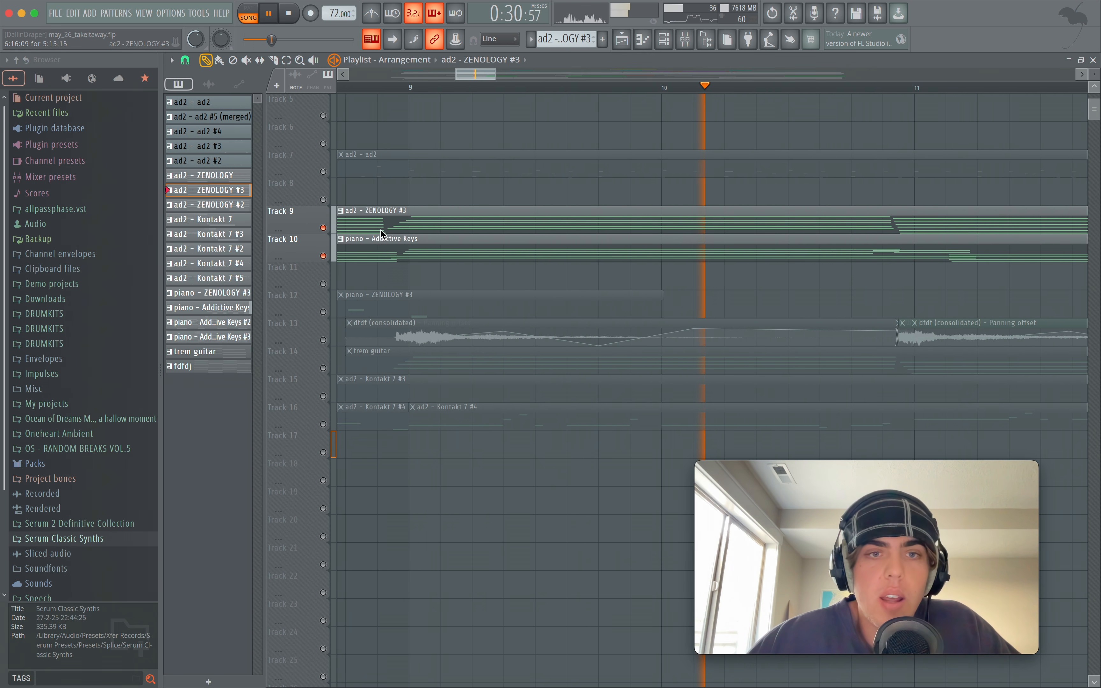
{"action": "scroll", "coordinate": [476, 241], "scroll_direction": "down", "scroll_amount": 3}
{"action": "scroll", "coordinate": [747, 243], "scroll_direction": "up", "scroll_amount": 3}
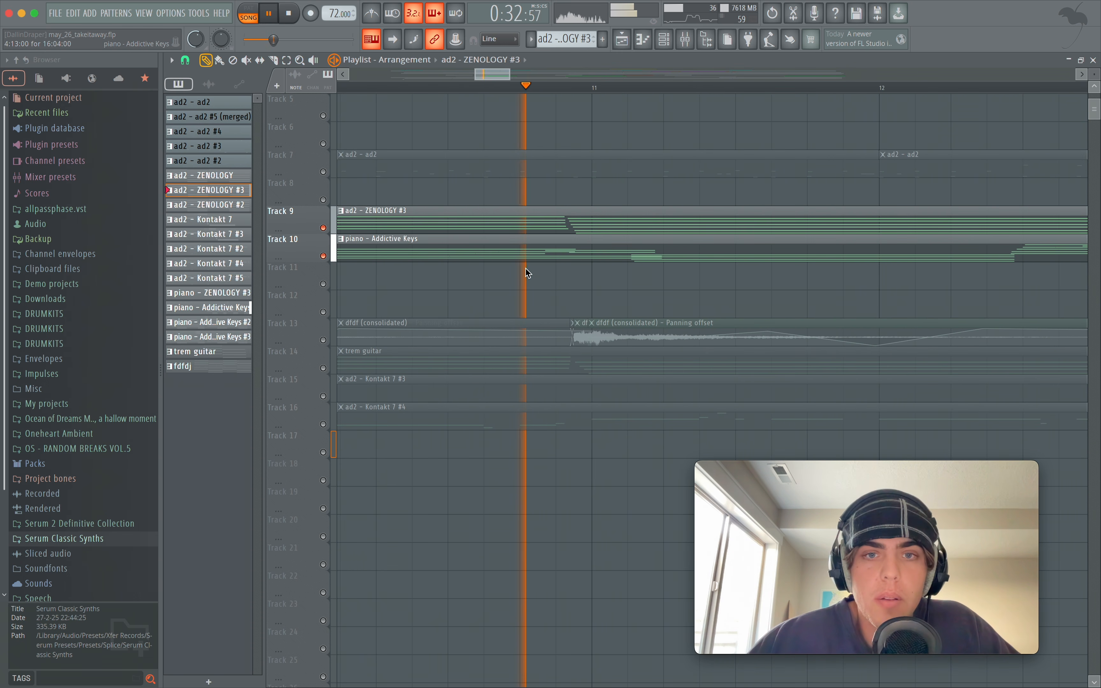
{"action": "scroll", "coordinate": [636, 263], "scroll_direction": "down", "scroll_amount": 2}
- Open the piano - Addictive Keys pattern in the piano roll, examine its notes, and return to the playlist with playback stopped
{"action": "double_click", "coordinate": [658, 259]}
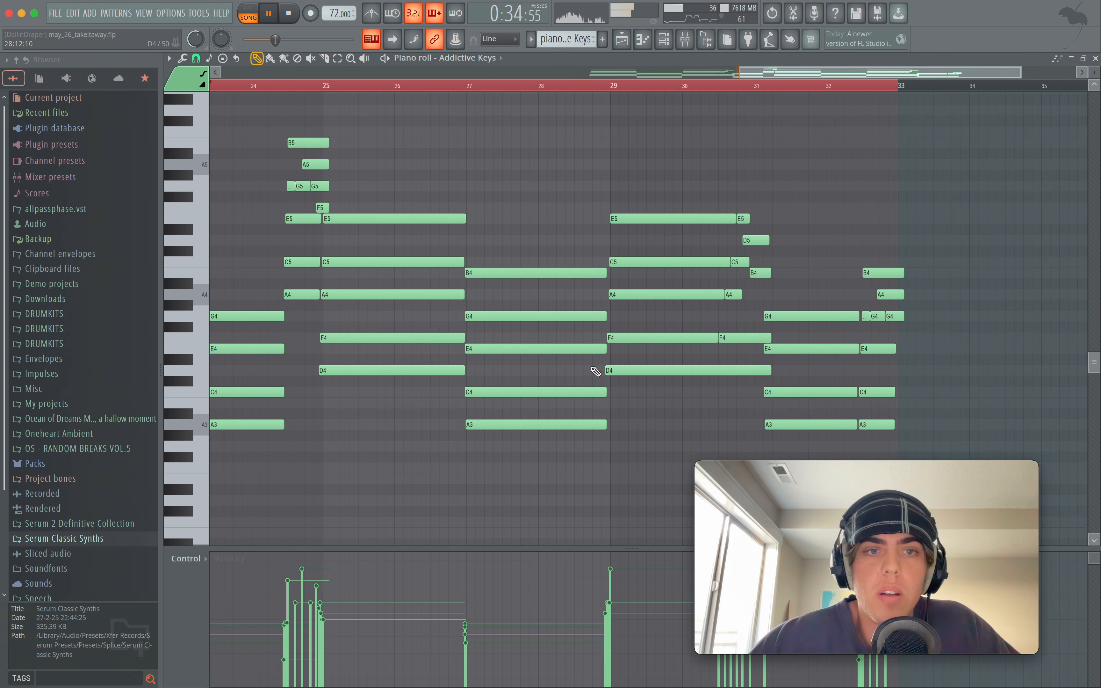
{"action": "scroll", "coordinate": [554, 380], "scroll_direction": "down", "scroll_amount": 3}
{"action": "scroll", "coordinate": [528, 335], "scroll_direction": "up", "scroll_amount": 4}
{"action": "scroll", "coordinate": [528, 334], "scroll_direction": "up", "scroll_amount": 1}
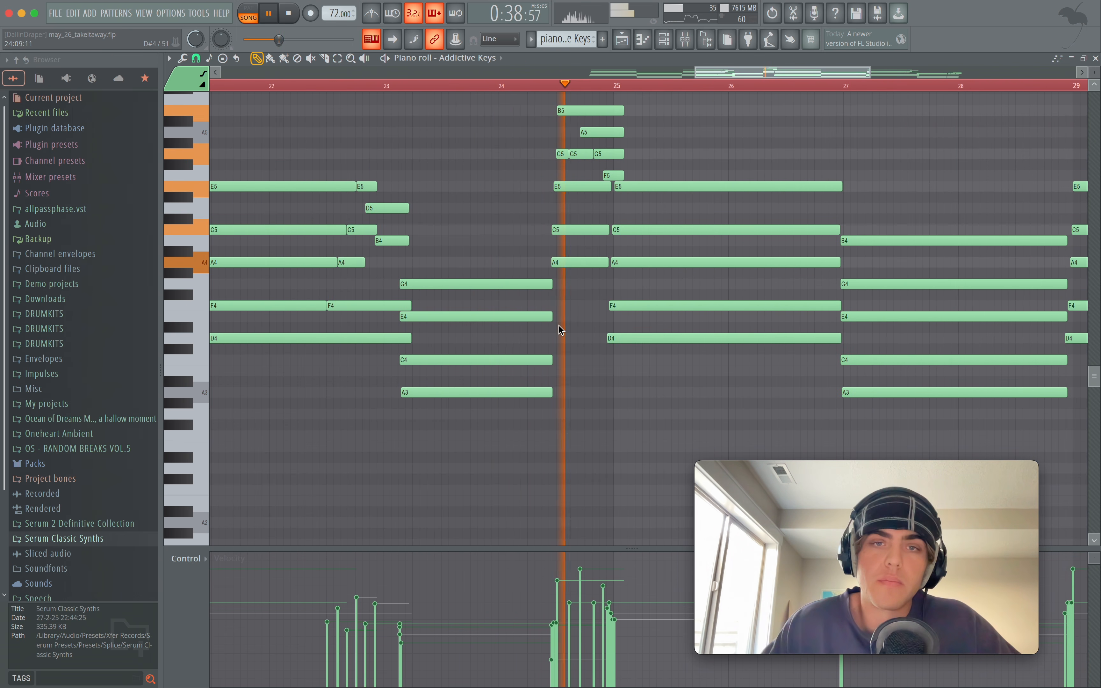
{"action": "scroll", "coordinate": [529, 312], "scroll_direction": "down", "scroll_amount": 1}
{"action": "scroll", "coordinate": [528, 313], "scroll_direction": "down", "scroll_amount": 3}
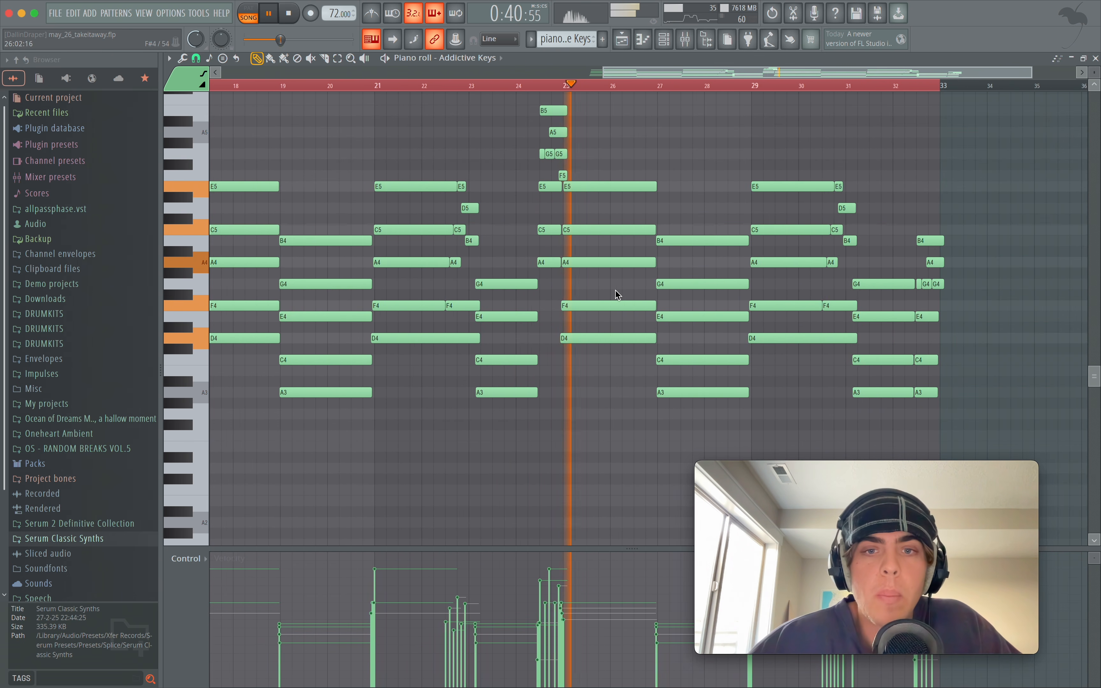
{"action": "scroll", "coordinate": [616, 269], "scroll_direction": "up", "scroll_amount": 4}
{"action": "left_click", "coordinate": [621, 39]}
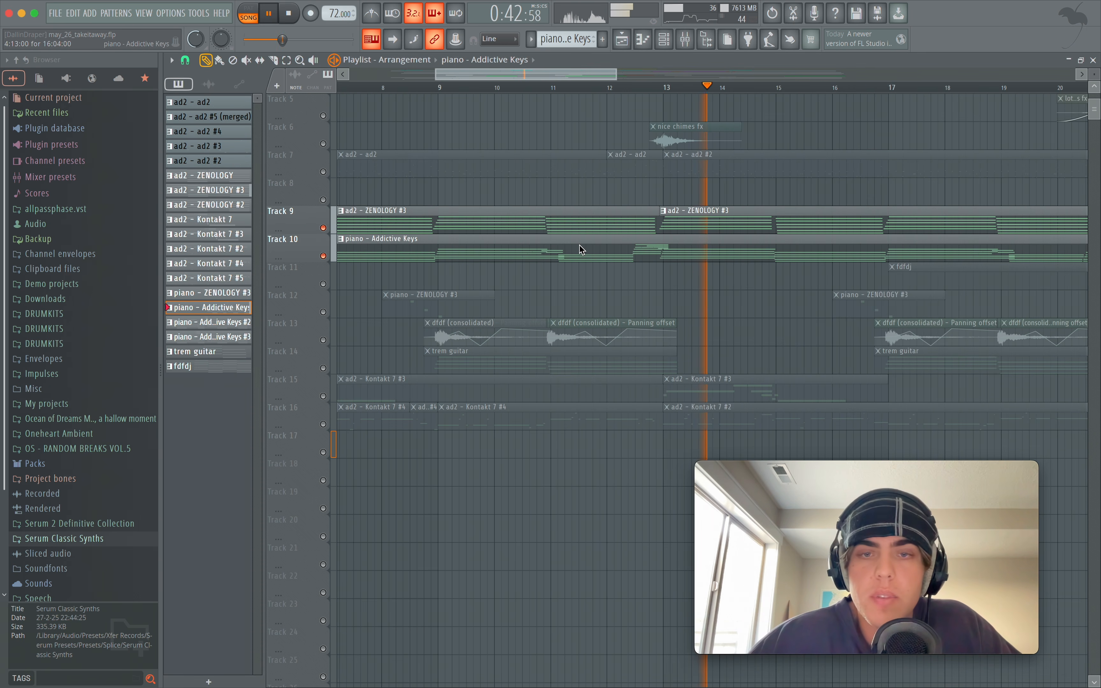
{"action": "key", "text": "space"}
{"action": "scroll", "coordinate": [558, 244], "scroll_direction": "down", "scroll_amount": 3}
{"action": "scroll", "coordinate": [559, 246], "scroll_direction": "up", "scroll_amount": 2}
{"action": "scroll", "coordinate": [558, 245], "scroll_direction": "left", "scroll_amount": 2}
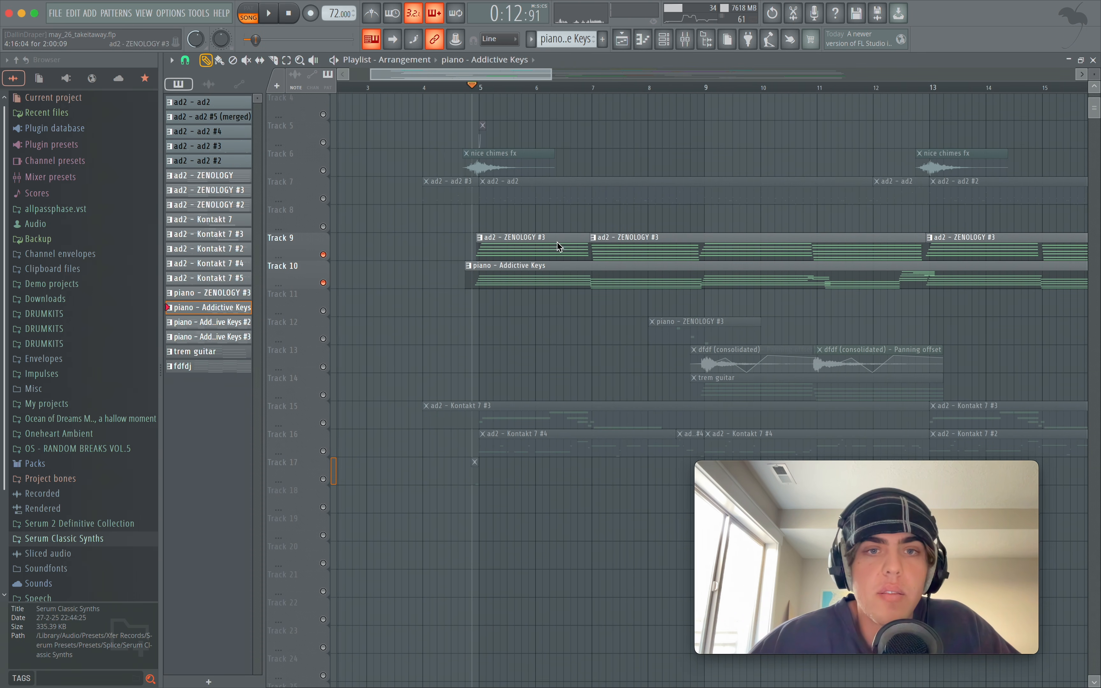
- Open the mixer and audition the ZENOLOGY inserts during playback, toggling a temporary solo on and off
{"action": "left_click", "coordinate": [690, 41]}
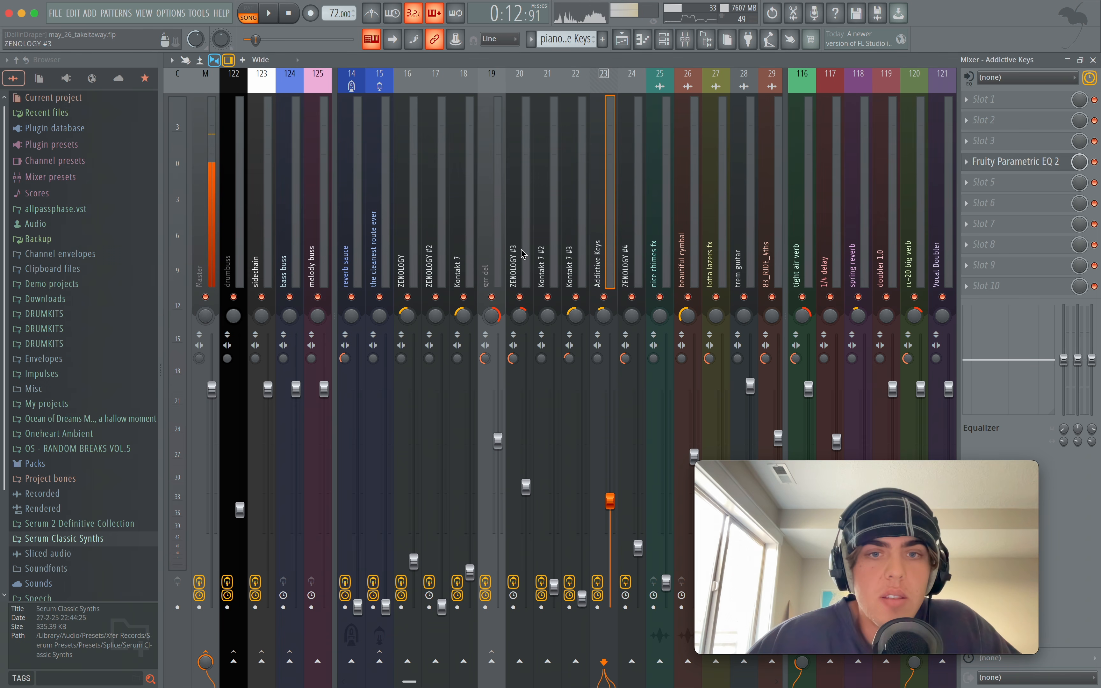
{"action": "left_click", "coordinate": [420, 305]}
{"action": "right_click", "coordinate": [483, 298]}
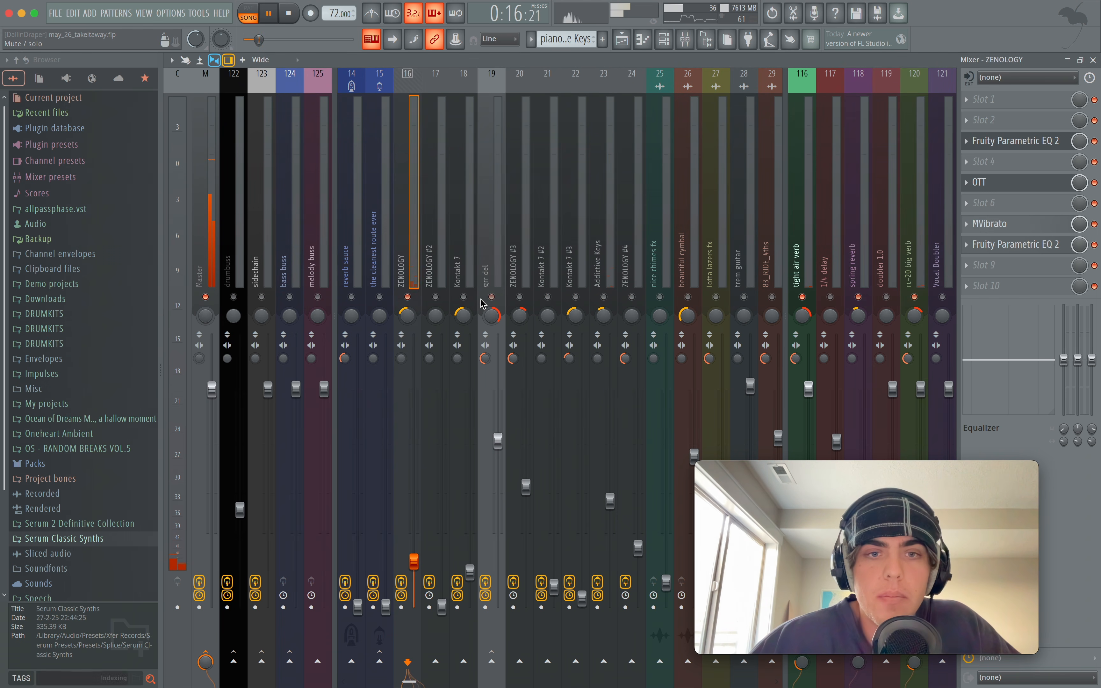
{"action": "right_click", "coordinate": [482, 298]}
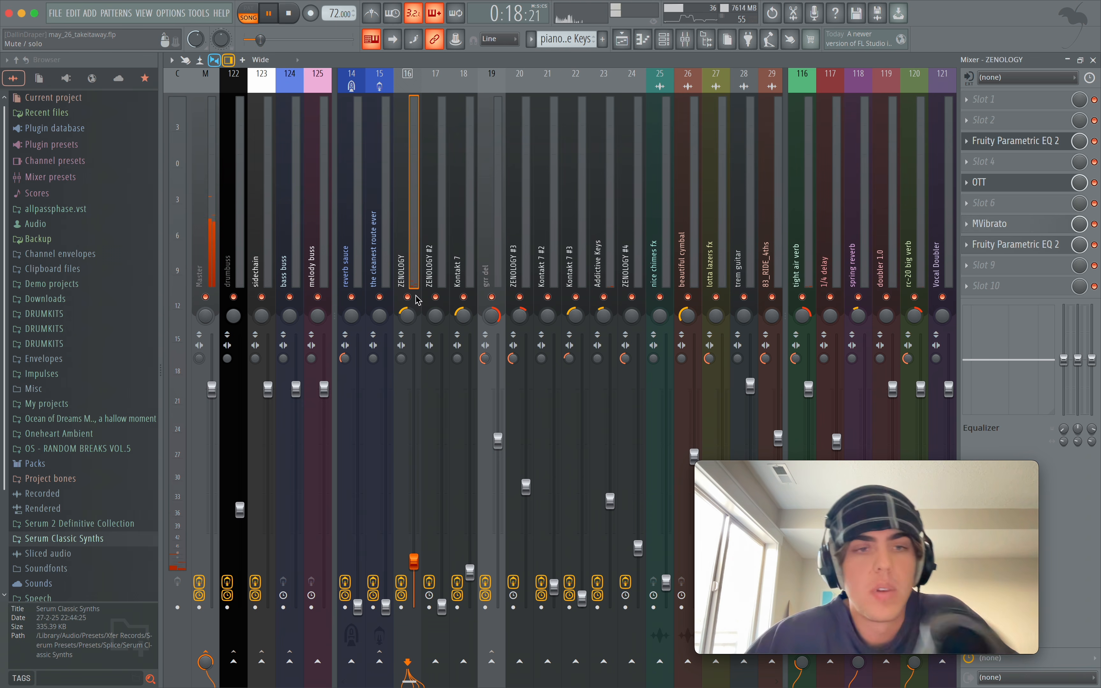
{"action": "left_click", "coordinate": [623, 291]}
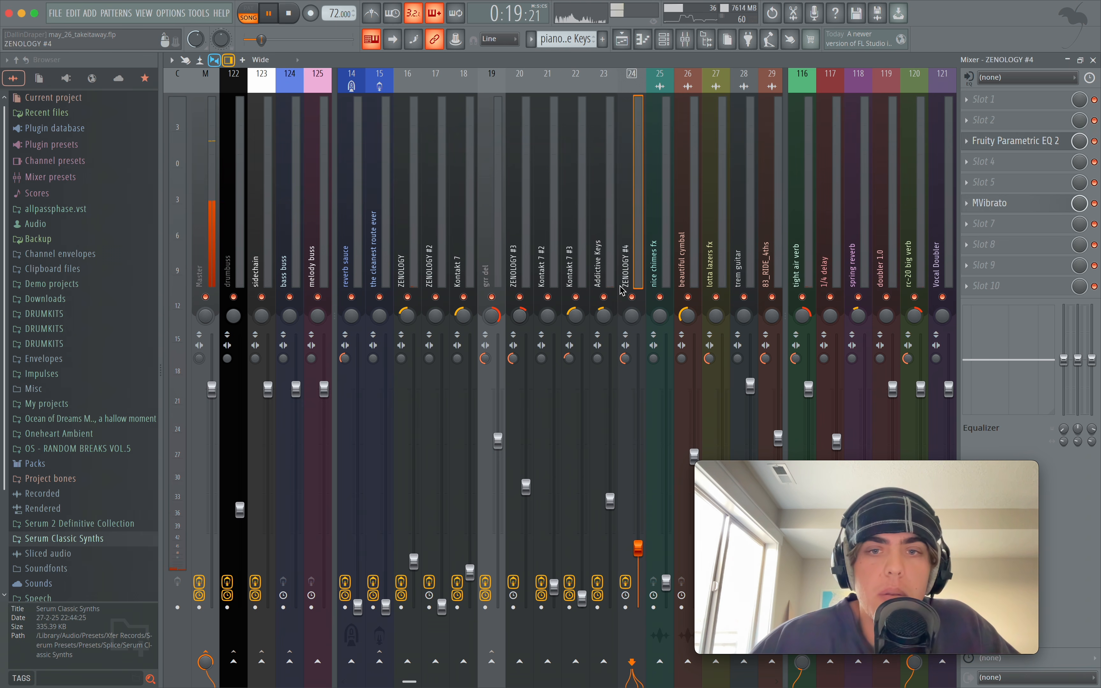
- Inspect the Fruity Parametric EQ 2, OTT and MVibrato effects on the ZENOLOGY mixer insert, closing each plugin window
{"action": "left_click", "coordinate": [422, 203]}
{"action": "left_click", "coordinate": [1036, 150]}
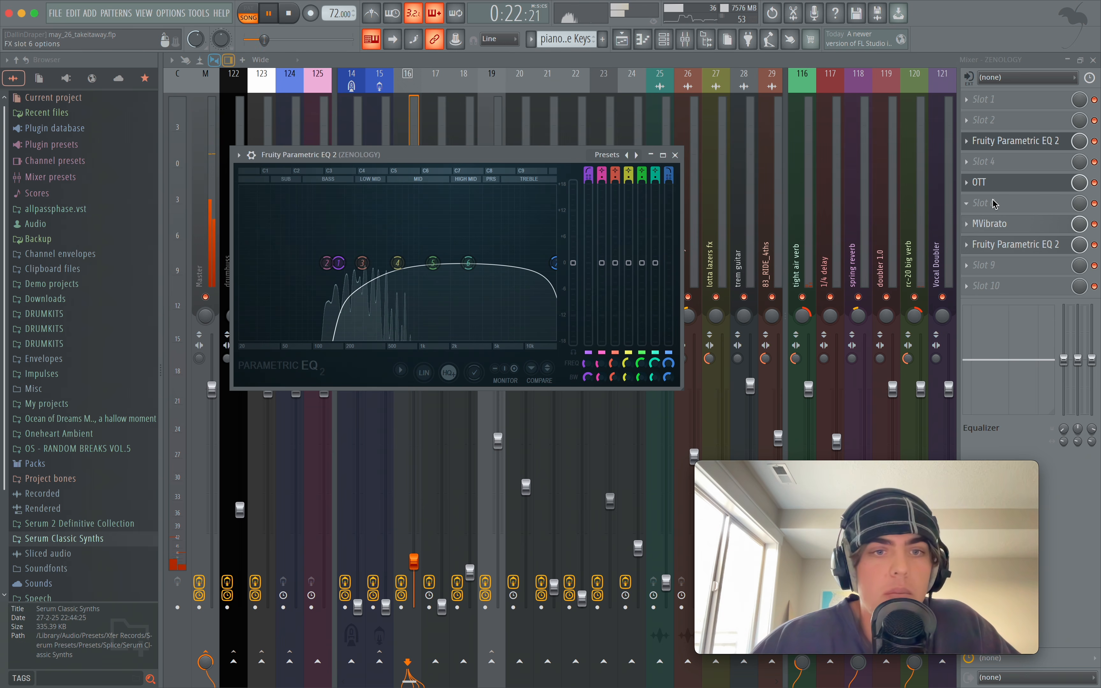
{"action": "key", "text": "Escape"}
{"action": "left_click", "coordinate": [1013, 187]}
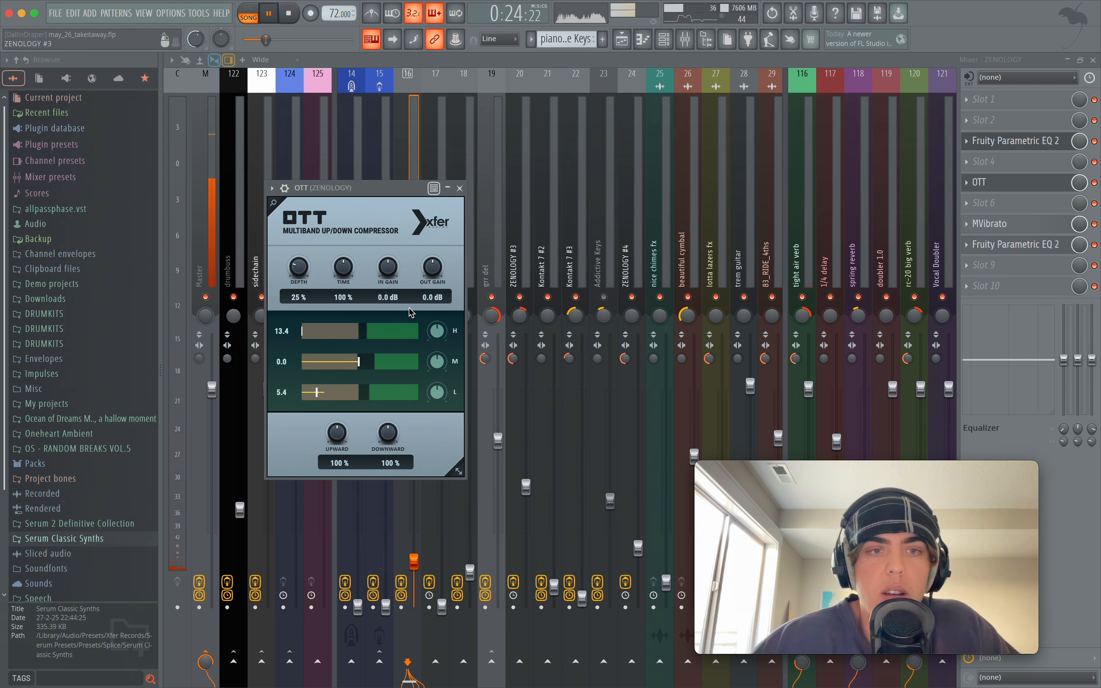
{"action": "key", "text": "Escape"}
{"action": "left_click", "coordinate": [1010, 224]}
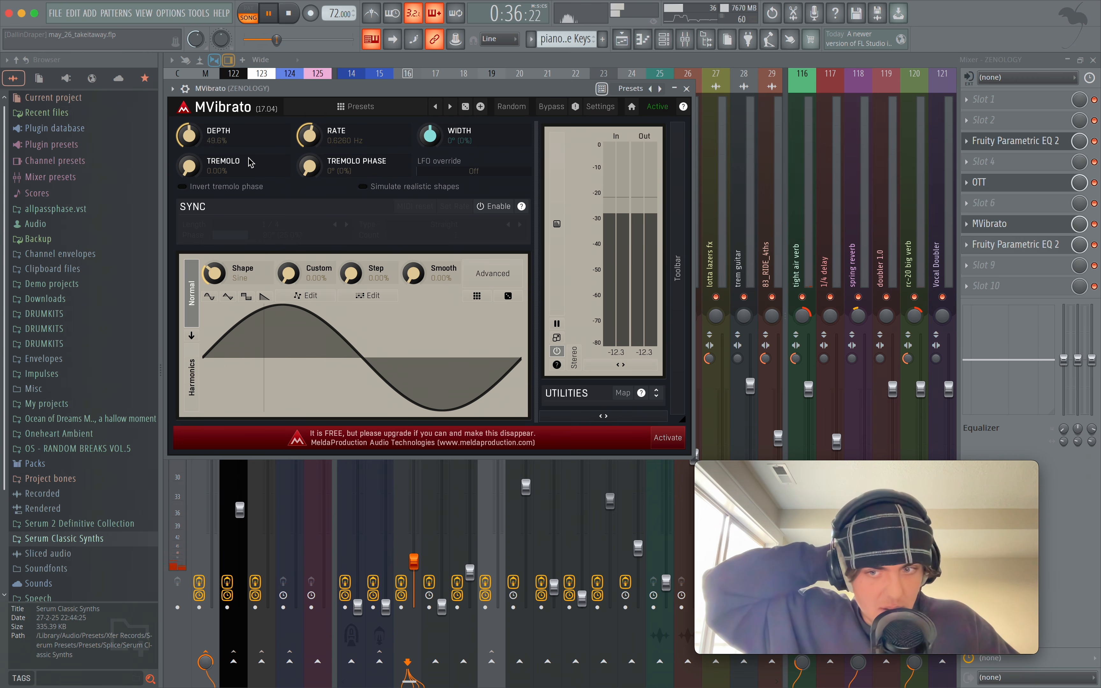
{"action": "left_click", "coordinate": [687, 89]}
- Review the playlist, and inspect the Fruity Parametric EQ 2 on the Addictive Keys mixer insert
{"action": "left_click", "coordinate": [622, 46]}
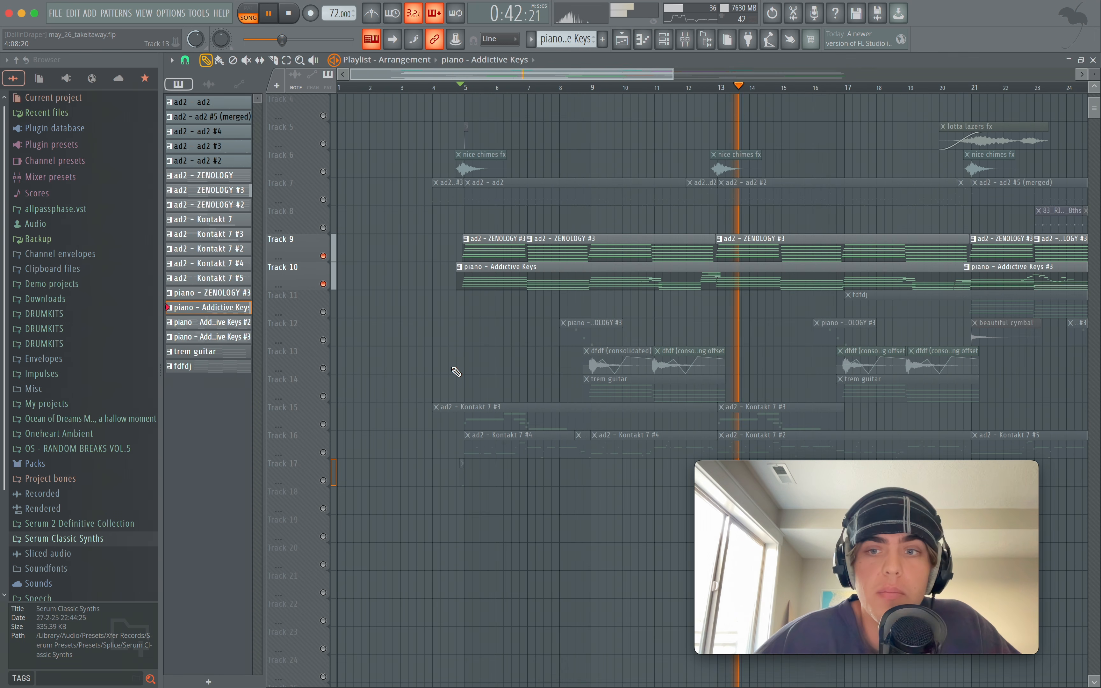
{"action": "scroll", "coordinate": [769, 271], "scroll_direction": "up", "scroll_amount": 5}
{"action": "scroll", "coordinate": [768, 269], "scroll_direction": "down", "scroll_amount": 4}
{"action": "left_click", "coordinate": [685, 40]}
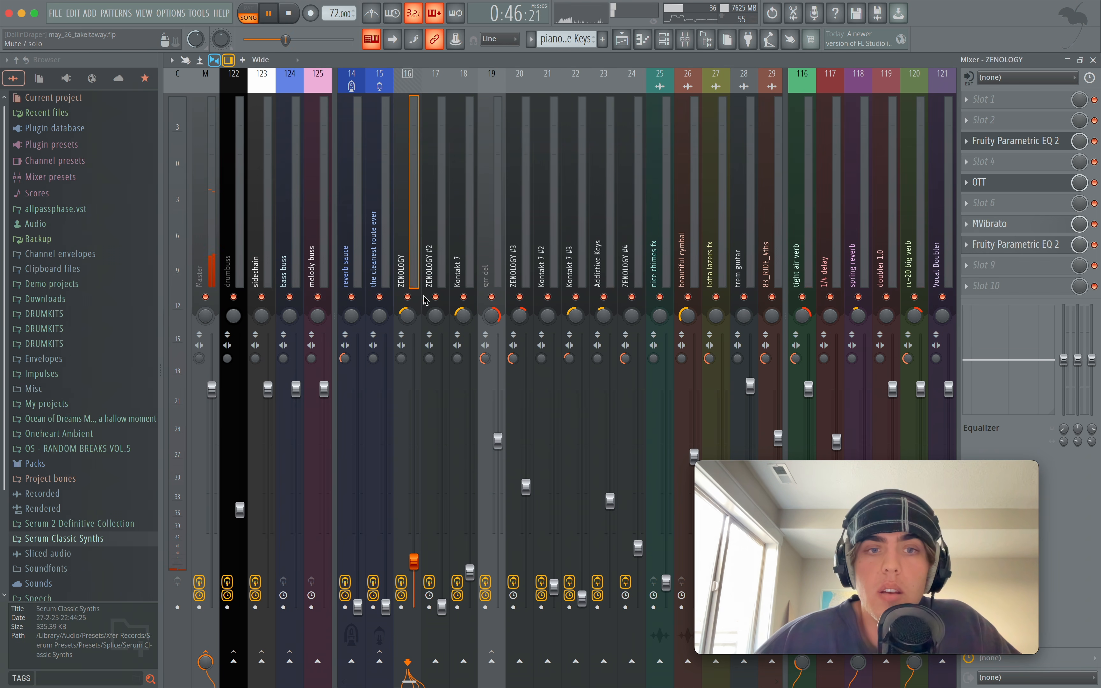
{"action": "left_click", "coordinate": [619, 240]}
{"action": "left_click", "coordinate": [1026, 167]}
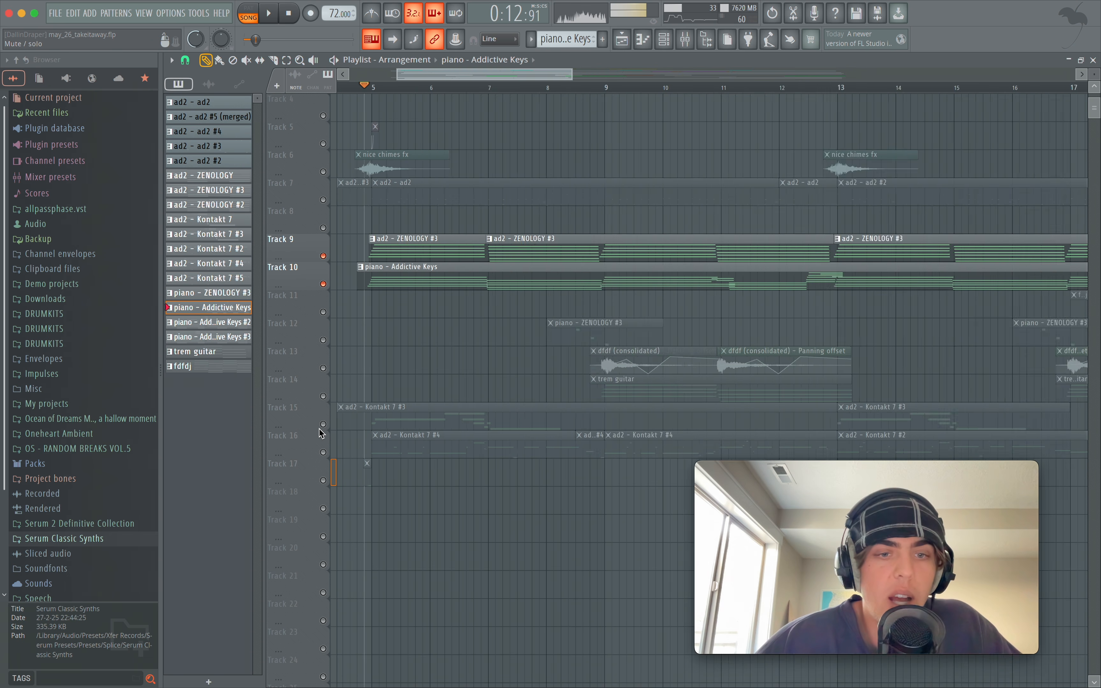
- Unmute Track 16 and open its ad2 - Kontakt 7 #4 pattern in the piano roll to examine the notes during playback
{"action": "left_click", "coordinate": [323, 451]}
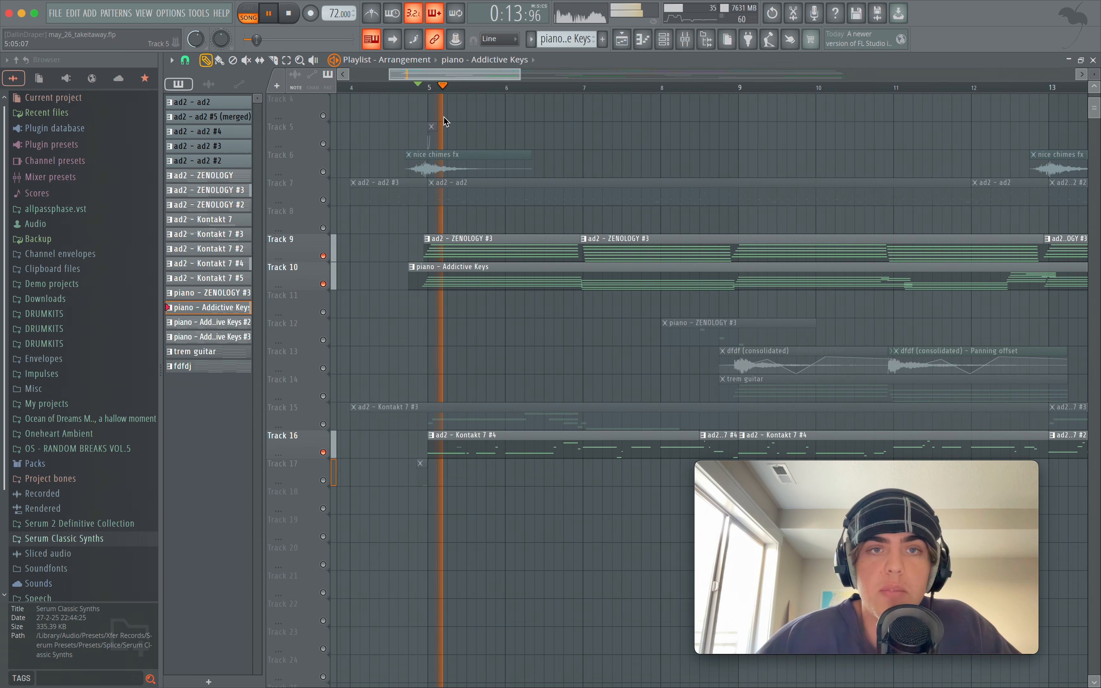
{"action": "double_click", "coordinate": [466, 442]}
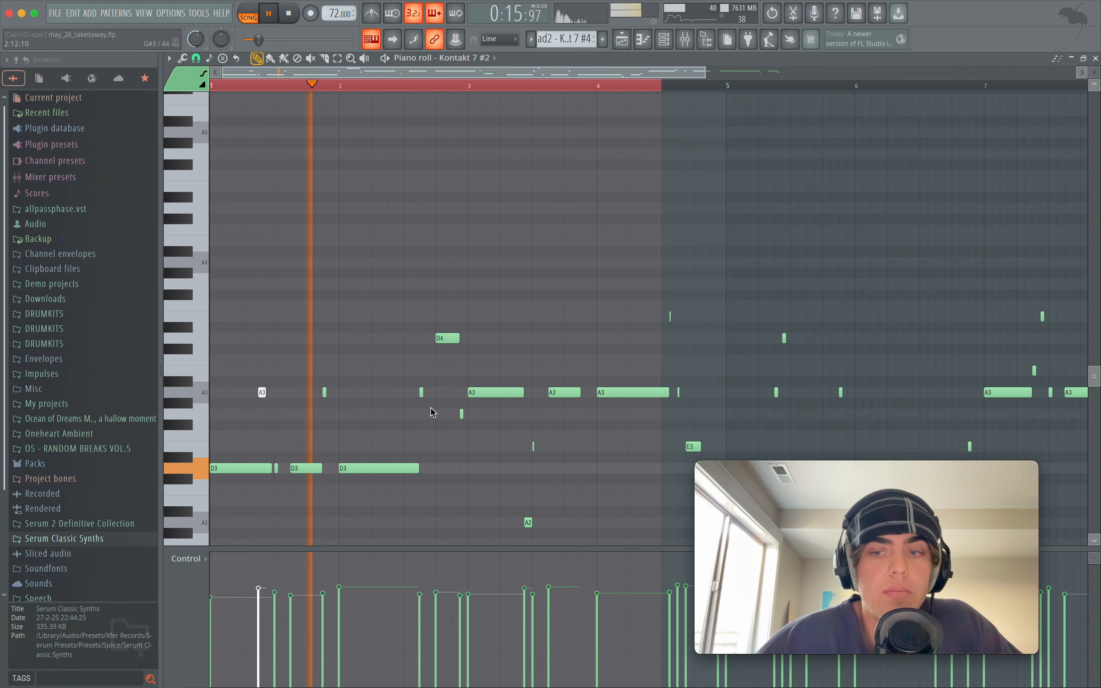
{"action": "scroll", "coordinate": [377, 437], "scroll_direction": "down", "scroll_amount": 2}
{"action": "scroll", "coordinate": [377, 436], "scroll_direction": "up", "scroll_amount": 2}
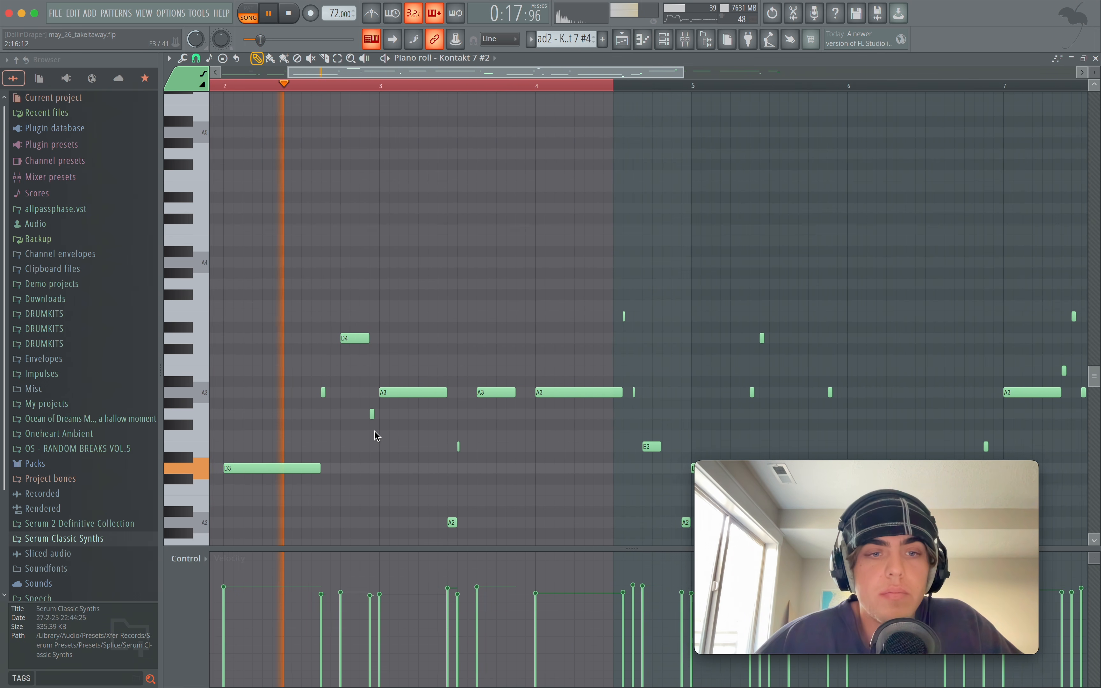
- Follow the ad2 - Kontakt 7 #4 melody from start to end in the piano roll while the song plays
{"action": "scroll", "coordinate": [376, 435], "scroll_direction": "up", "scroll_amount": 1}
{"action": "scroll", "coordinate": [378, 436], "scroll_direction": "down", "scroll_amount": 2}
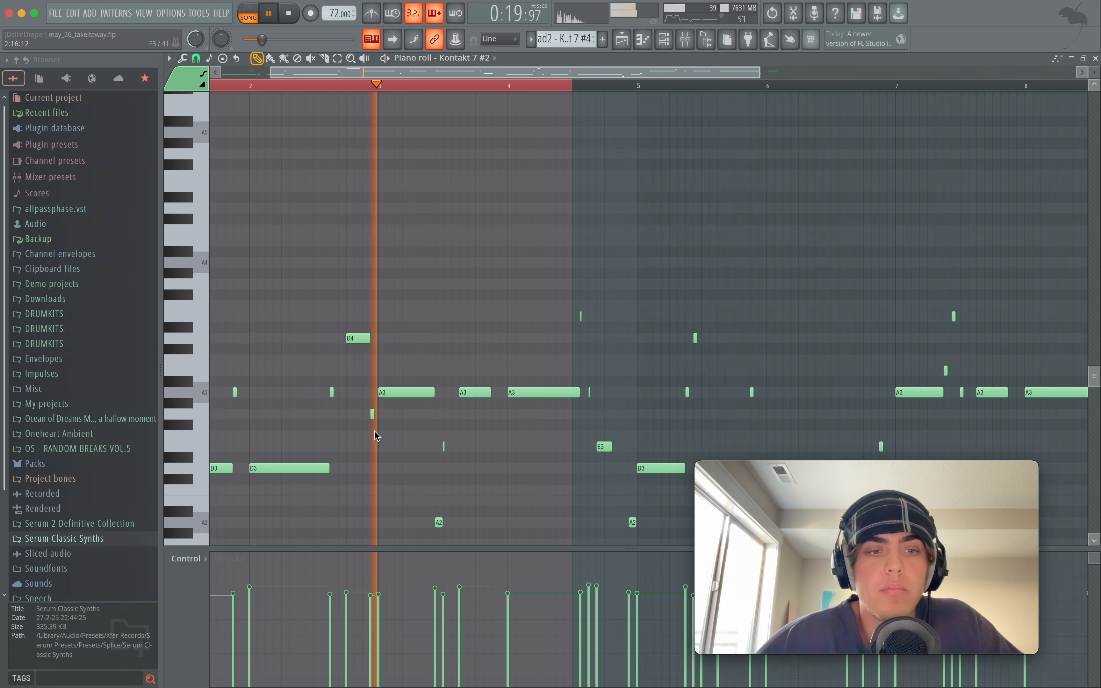
{"action": "scroll", "coordinate": [377, 436], "scroll_direction": "down", "scroll_amount": 1}
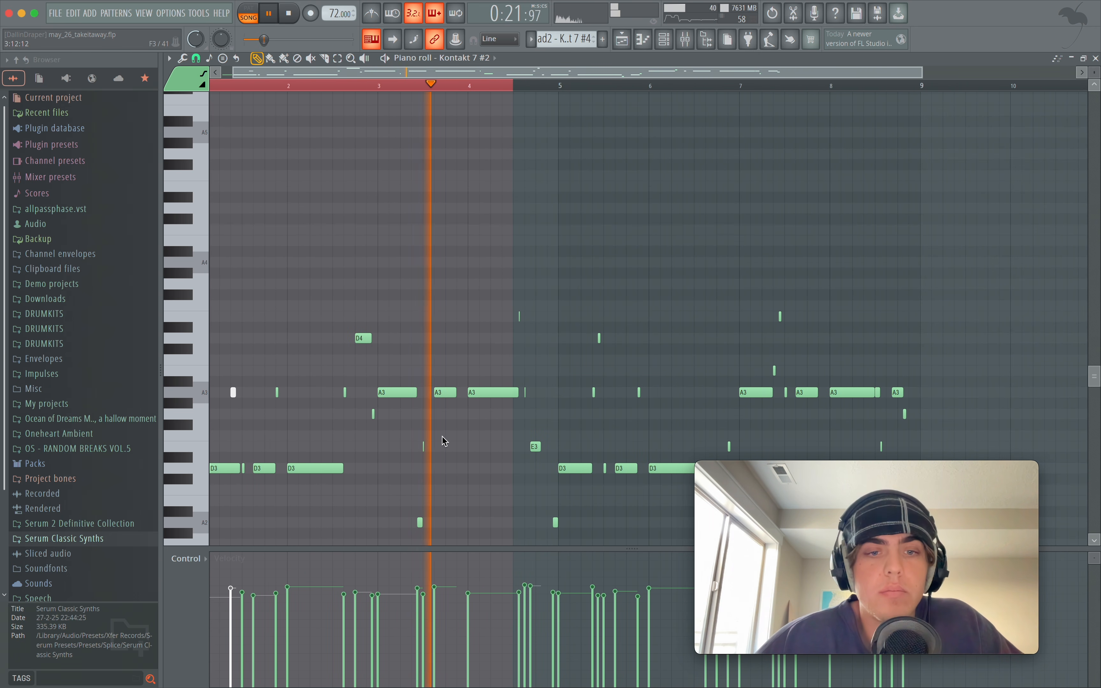
{"action": "scroll", "coordinate": [445, 442], "scroll_direction": "up", "scroll_amount": 1}
{"action": "scroll", "coordinate": [473, 434], "scroll_direction": "down", "scroll_amount": 2}
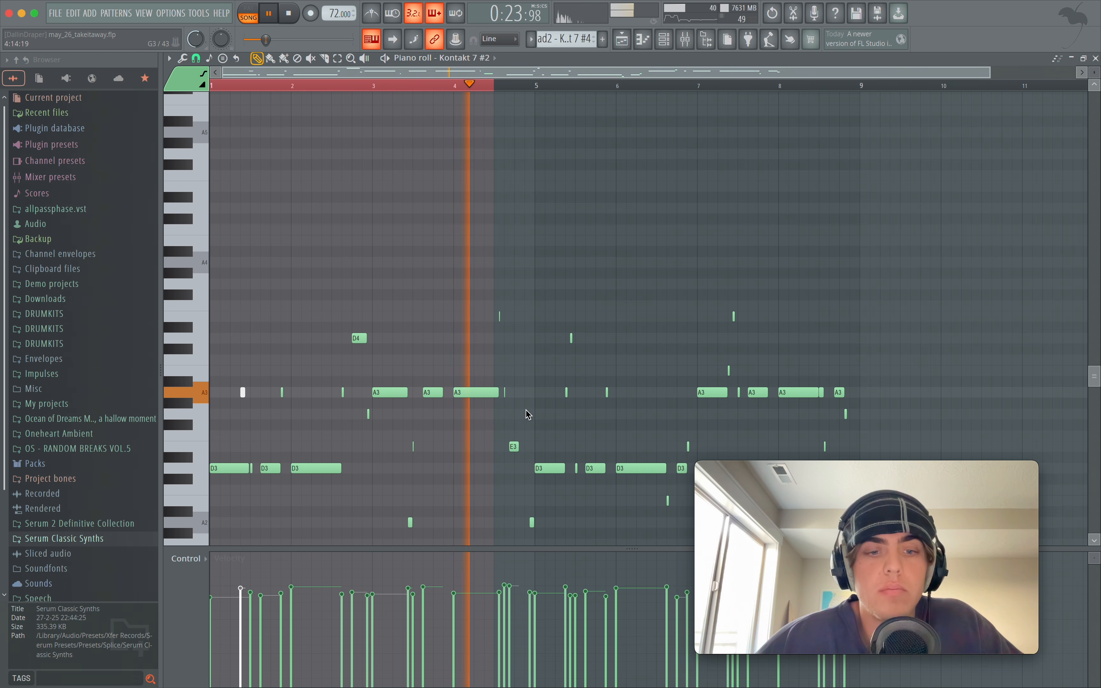
{"action": "scroll", "coordinate": [539, 395], "scroll_direction": "up", "scroll_amount": 1}
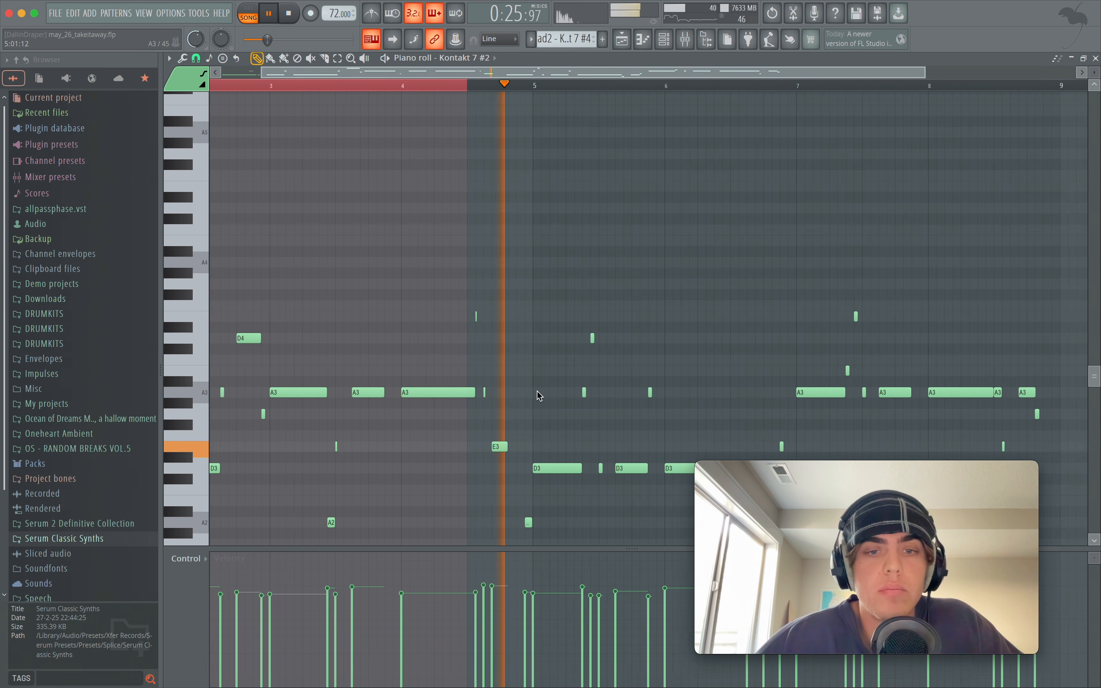
{"action": "scroll", "coordinate": [539, 394], "scroll_direction": "down", "scroll_amount": 1}
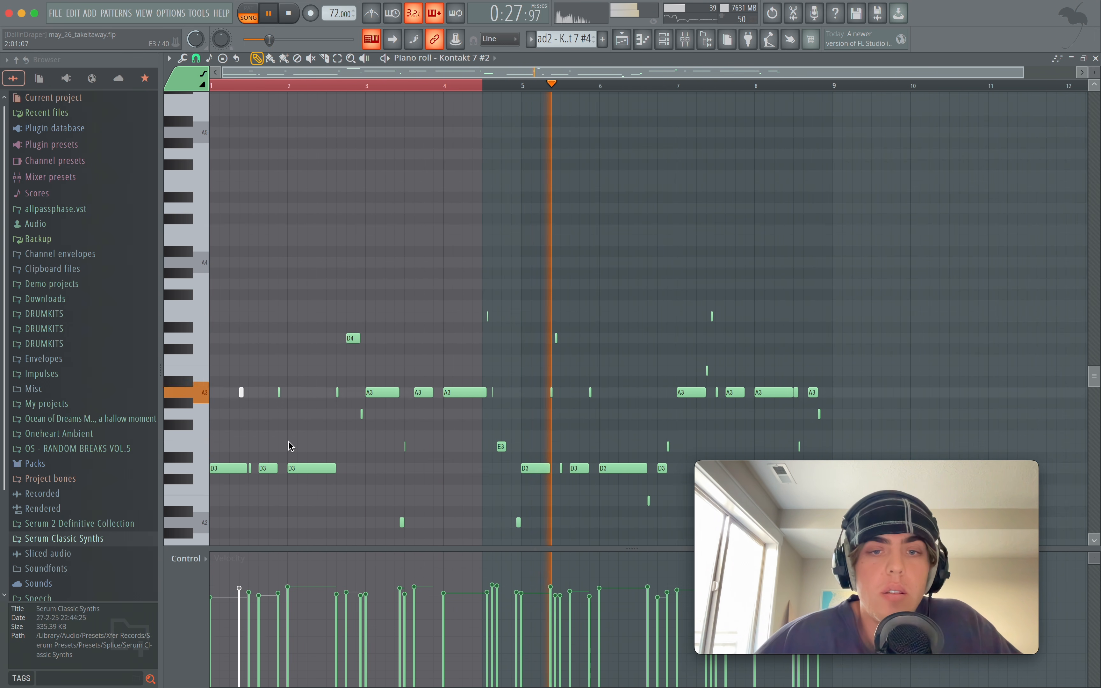
{"action": "scroll", "coordinate": [569, 394], "scroll_direction": "up", "scroll_amount": 3}
{"action": "scroll", "coordinate": [591, 400], "scroll_direction": "up", "scroll_amount": 1}
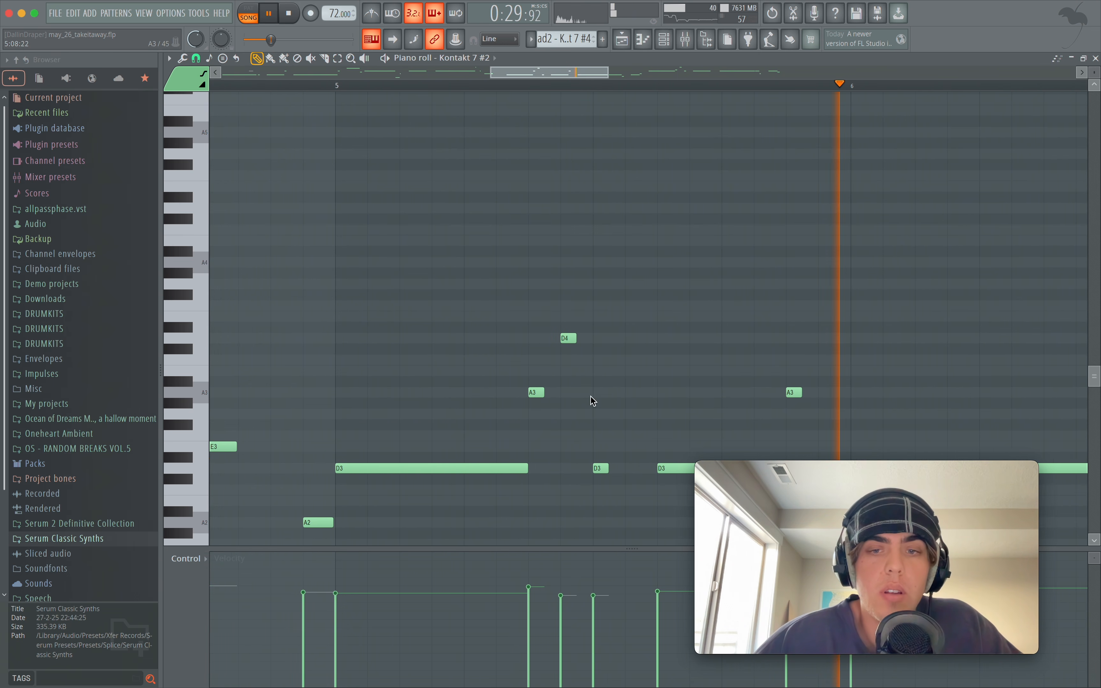
{"action": "scroll", "coordinate": [594, 407], "scroll_direction": "down", "scroll_amount": 2}
{"action": "scroll", "coordinate": [586, 407], "scroll_direction": "up", "scroll_amount": 3}
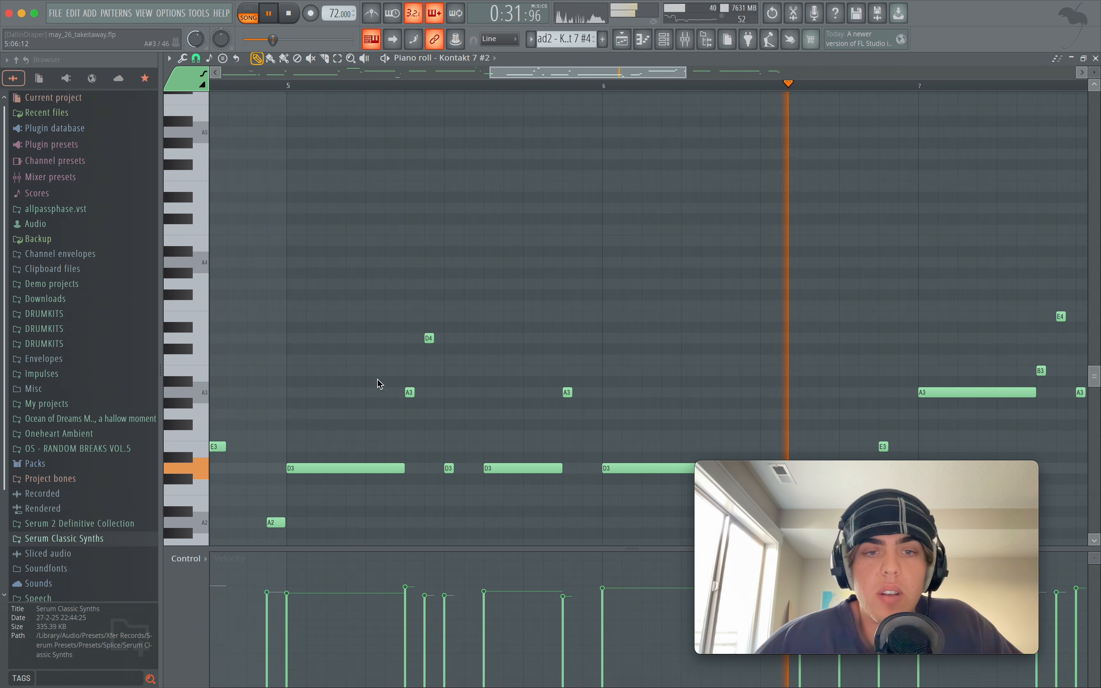
{"action": "scroll", "coordinate": [440, 342], "scroll_direction": "down", "scroll_amount": 2}
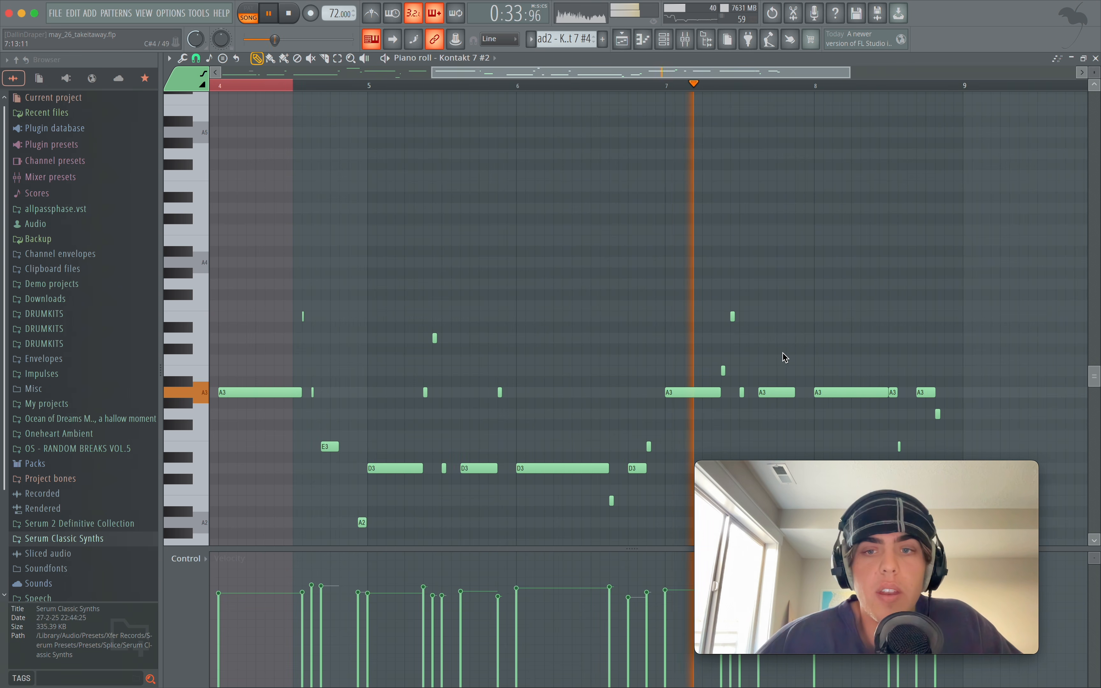
{"action": "scroll", "coordinate": [721, 352], "scroll_direction": "up", "scroll_amount": 2}
{"action": "scroll", "coordinate": [649, 391], "scroll_direction": "down", "scroll_amount": 4}
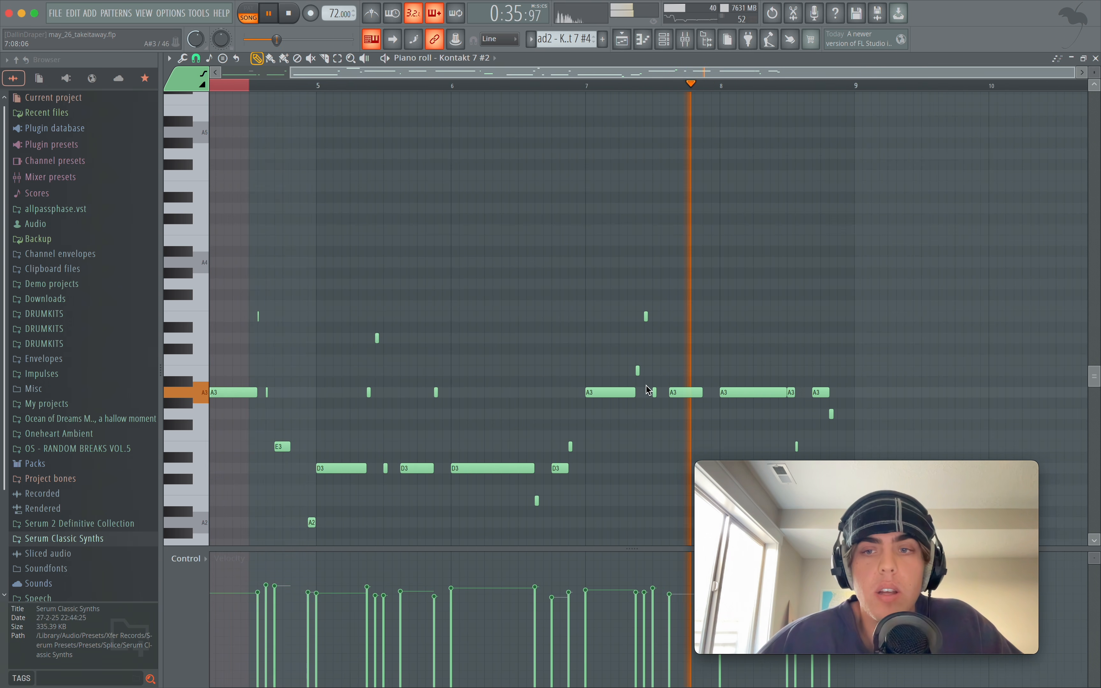
- Stop playback in the playlist, and inspect the UADx LA-2A Tube Compressor on the Kontakt 7 #2 mixer insert
{"action": "left_click", "coordinate": [623, 43]}
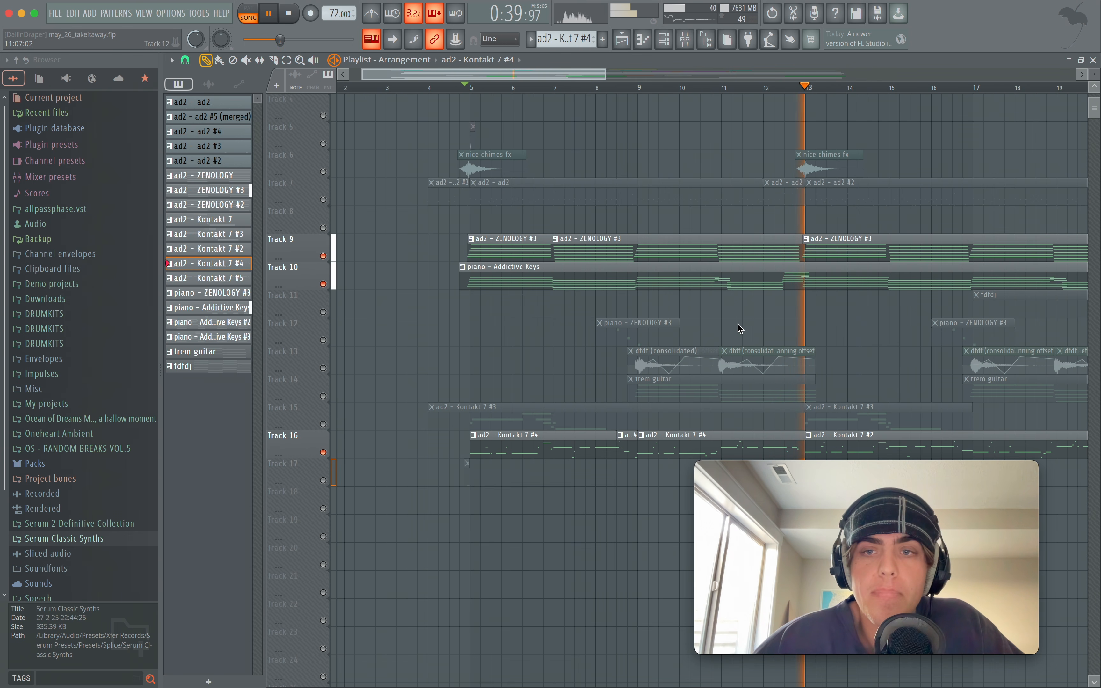
{"action": "key", "text": "space"}
{"action": "scroll", "coordinate": [601, 368], "scroll_direction": "up", "scroll_amount": 3}
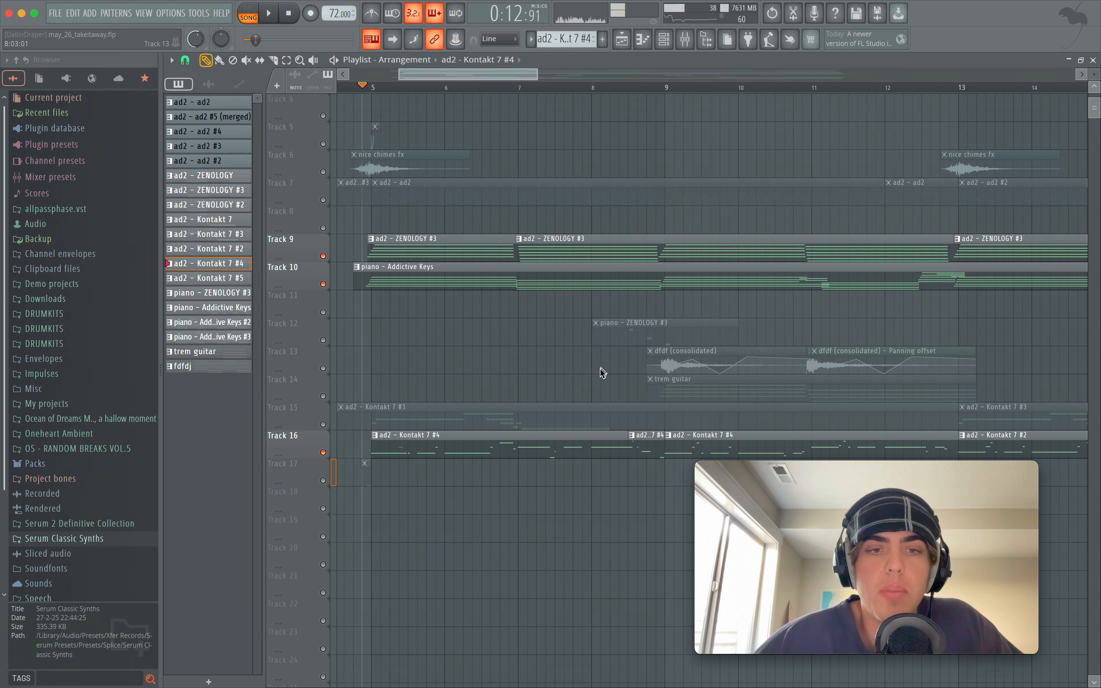
{"action": "left_click", "coordinate": [685, 40]}
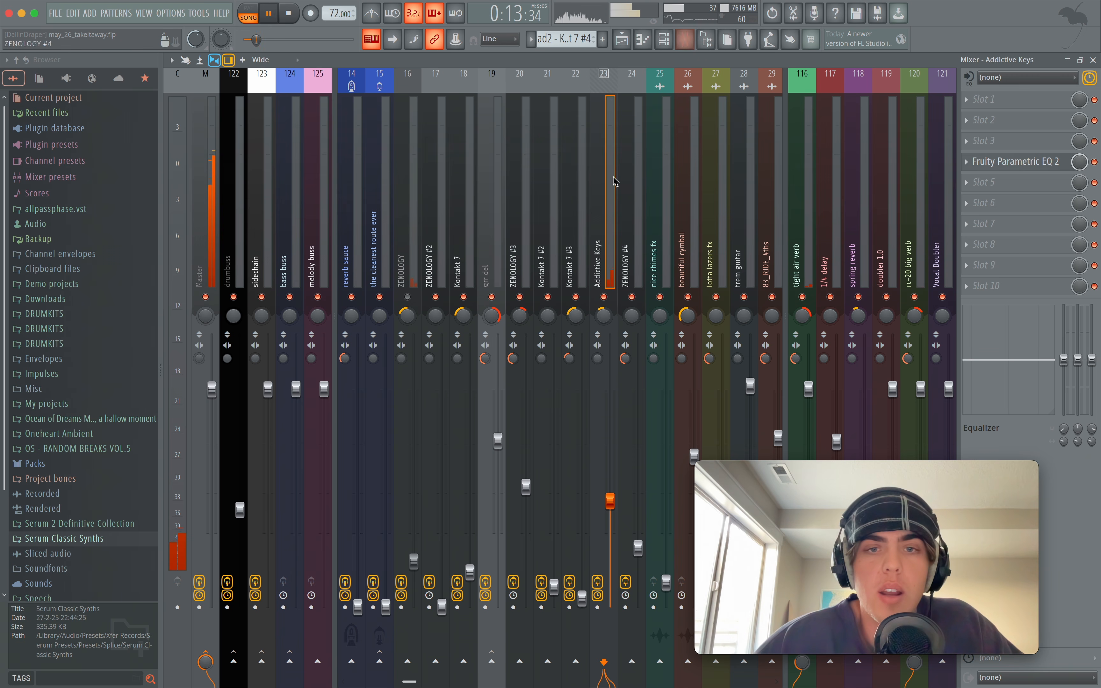
{"action": "left_click", "coordinate": [551, 246]}
{"action": "left_click", "coordinate": [1029, 103]}
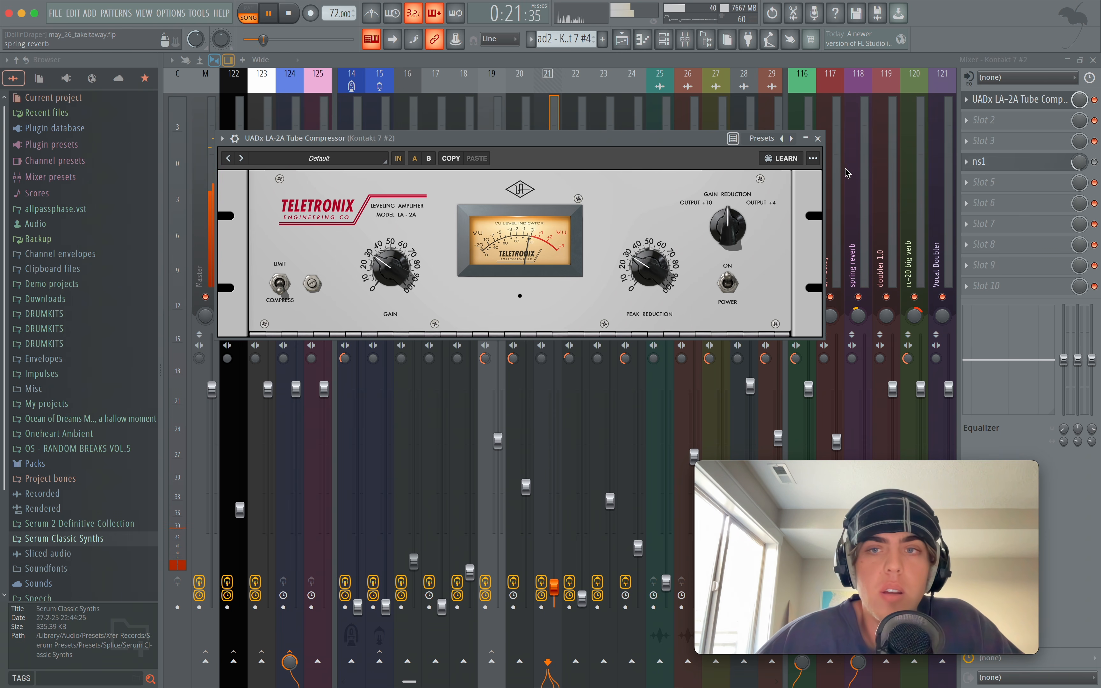
{"action": "left_click", "coordinate": [821, 143]}
- Return to the playlist and review the active ZENOLOGY, Addictive Keys and Kontakt 7 clips during playback
{"action": "key", "text": "F5"}
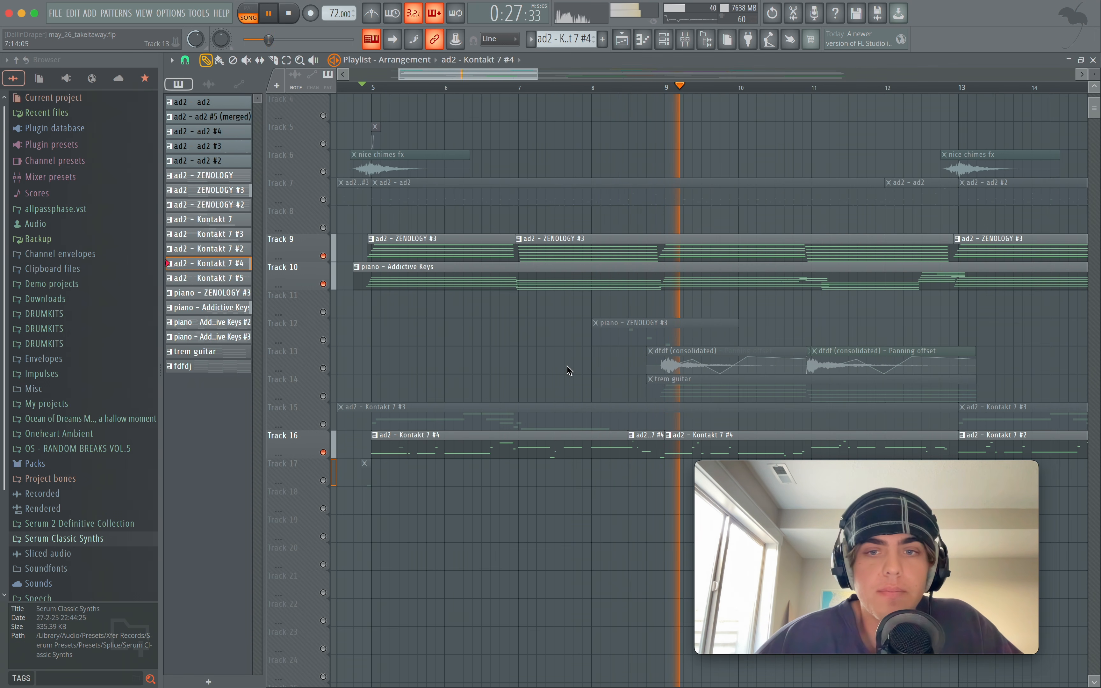
{"action": "scroll", "coordinate": [501, 385], "scroll_direction": "down", "scroll_amount": 2}
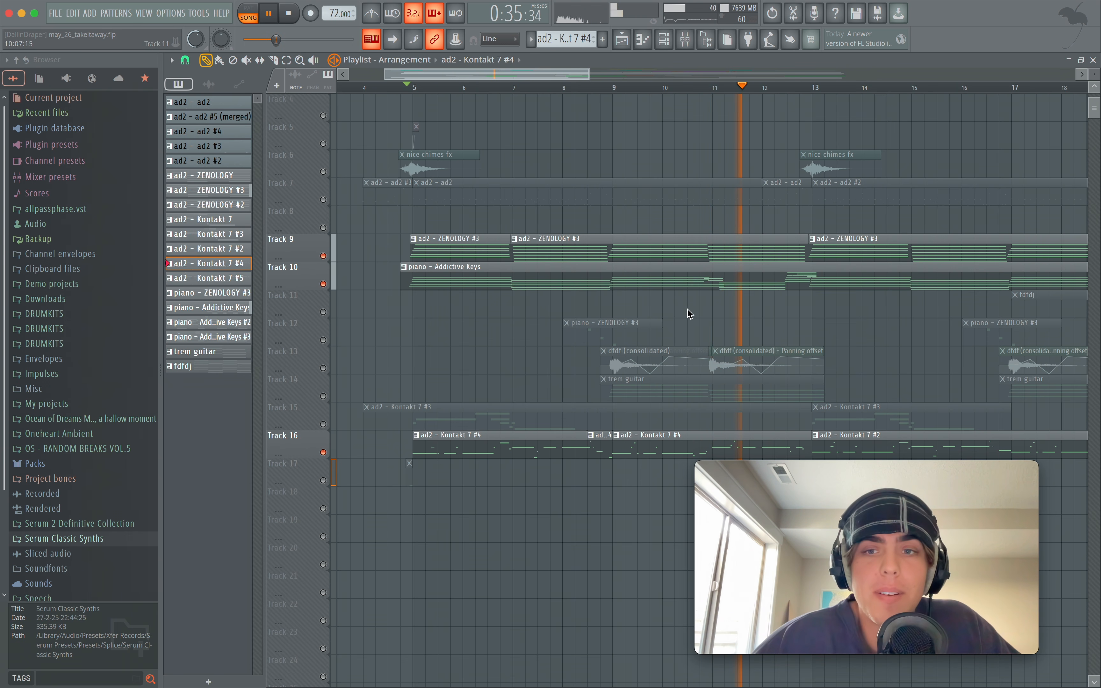
{"action": "scroll", "coordinate": [695, 297], "scroll_direction": "up", "scroll_amount": 5}
{"action": "scroll", "coordinate": [694, 297], "scroll_direction": "down", "scroll_amount": 5}
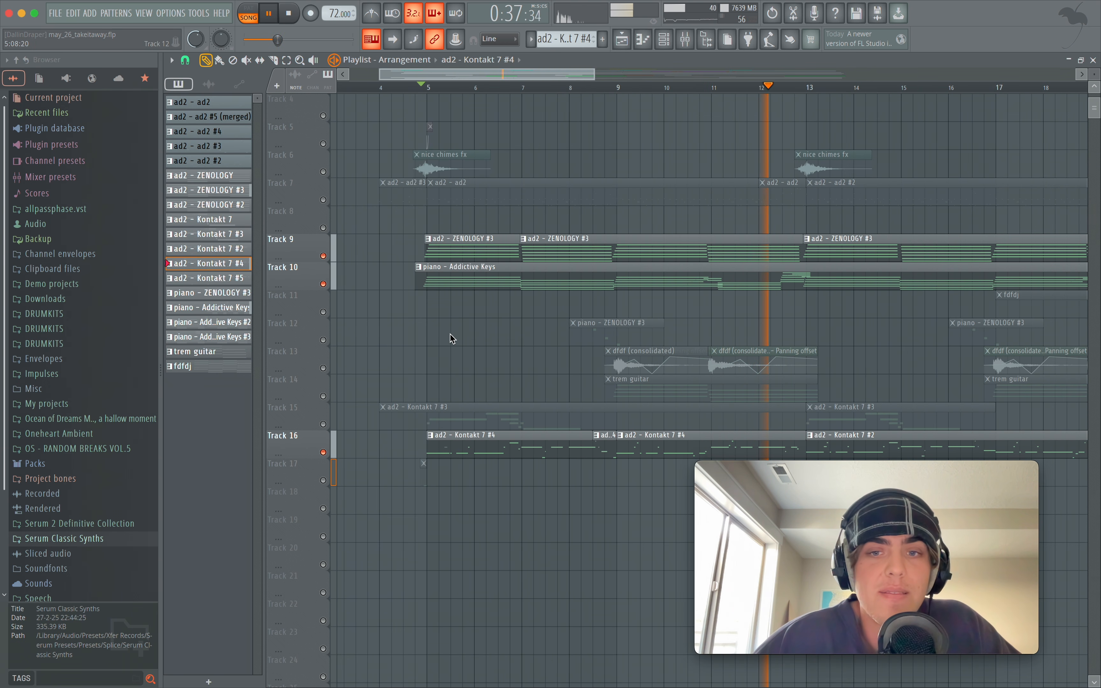
- Select bars 5 to 13 as the playback range in the playlist, unmute Track 15 and start playback
{"action": "key", "text": "space"}
{"action": "left_click_drag", "start_coordinate": [428, 88], "coordinate": [807, 94]}
{"action": "right_click", "coordinate": [445, 355]}
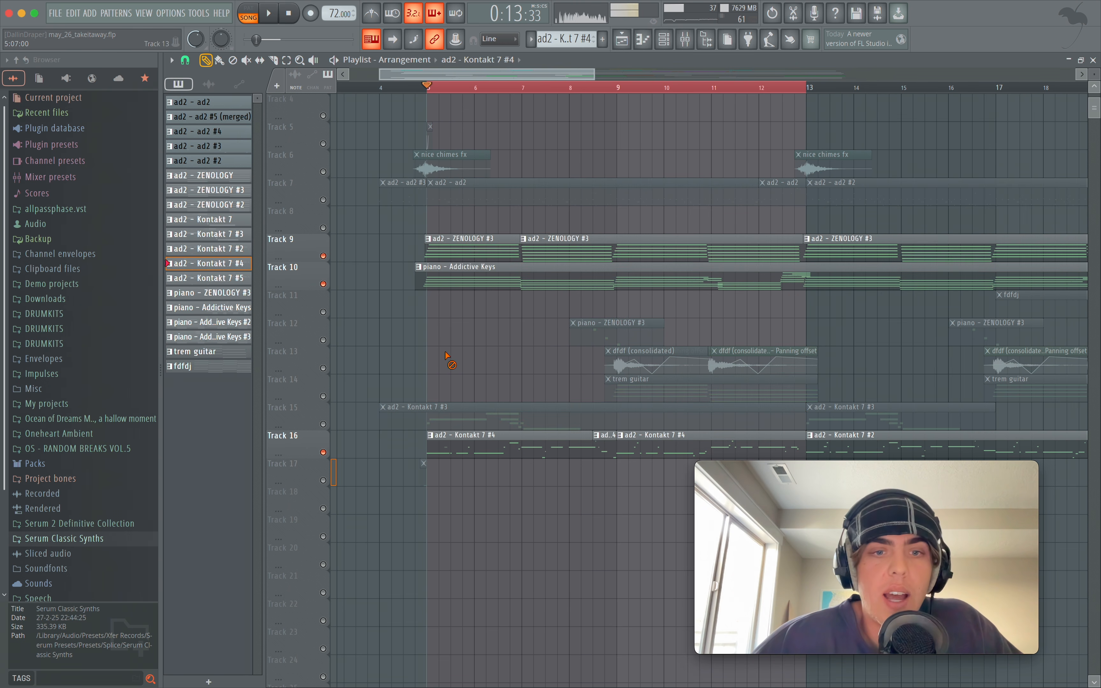
{"action": "left_click", "coordinate": [324, 423]}
{"action": "key", "text": "space"}
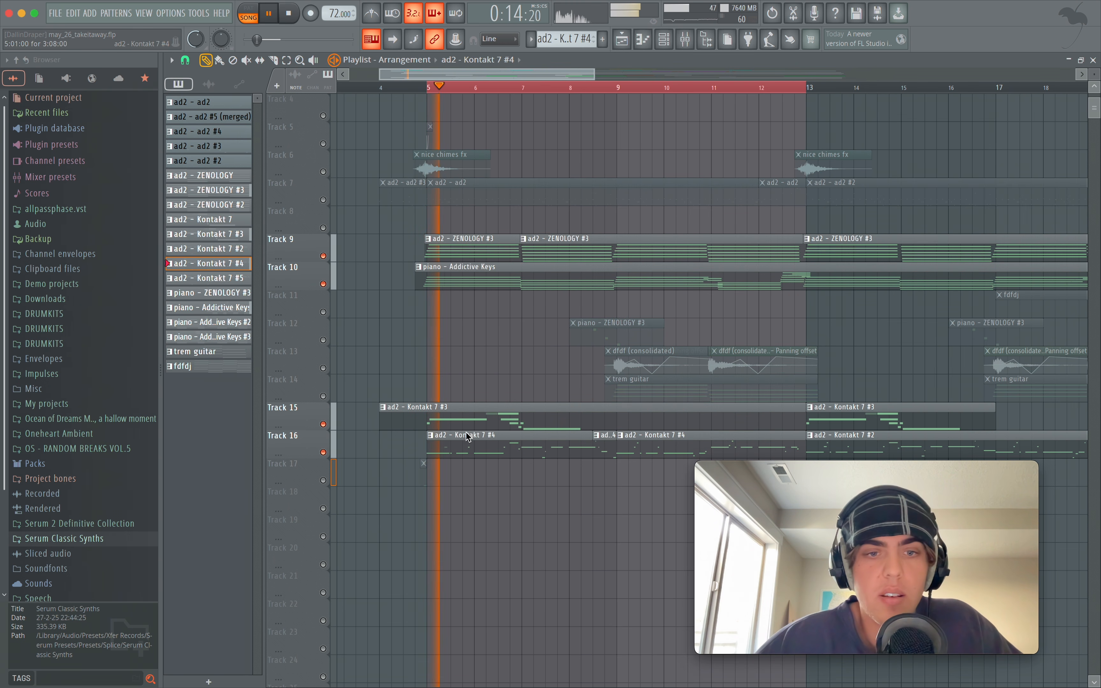
- Open Track 15's ad2 - Kontakt 7 #3 pattern in the piano roll and examine its high notes during playback
{"action": "scroll", "coordinate": [498, 379], "scroll_direction": "up", "scroll_amount": 3}
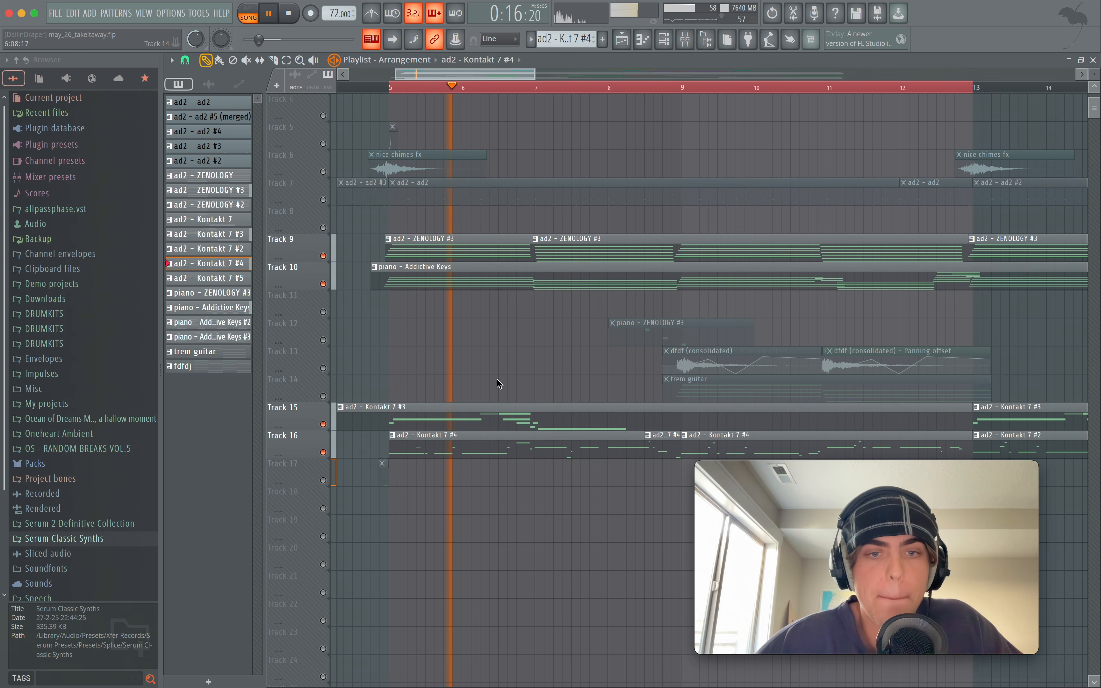
{"action": "double_click", "coordinate": [482, 415]}
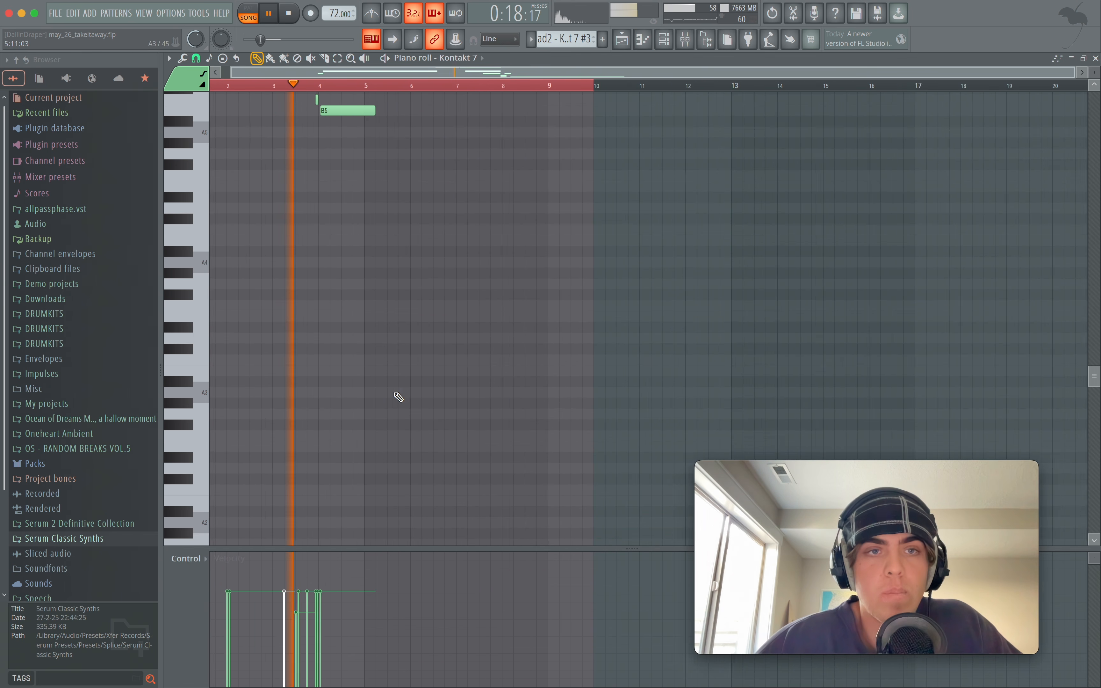
{"action": "scroll", "coordinate": [386, 401], "scroll_direction": "up", "scroll_amount": 5}
{"action": "scroll", "coordinate": [259, 466], "scroll_direction": "up", "scroll_amount": 5}
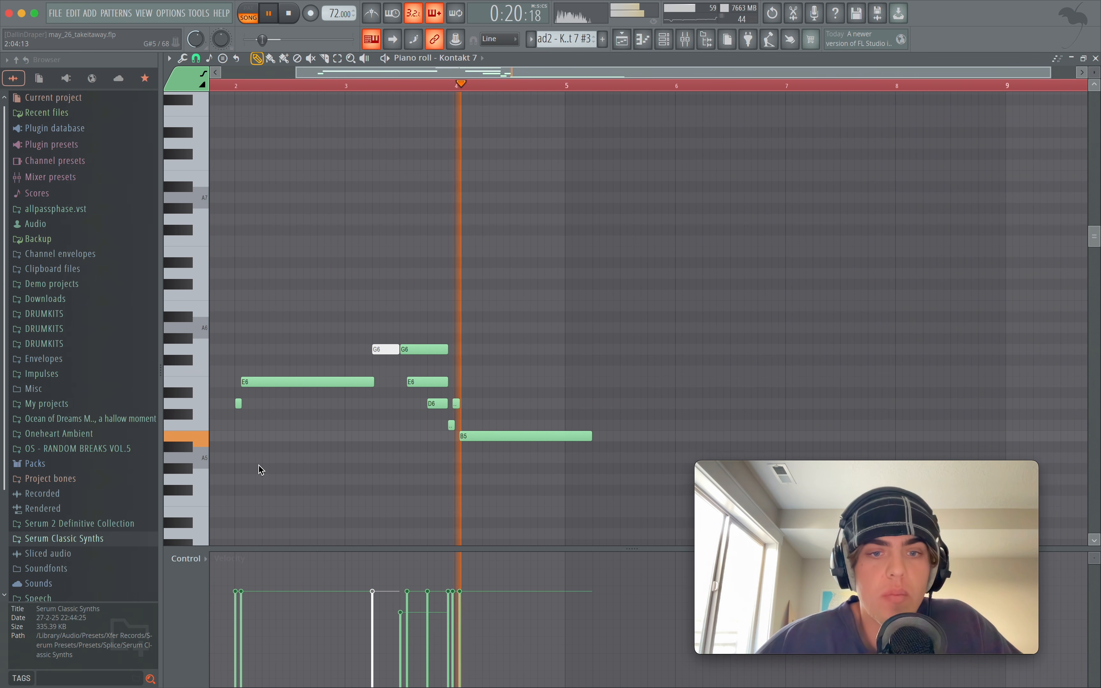
{"action": "scroll", "coordinate": [259, 467], "scroll_direction": "up", "scroll_amount": 1}
{"action": "scroll", "coordinate": [259, 467], "scroll_direction": "down", "scroll_amount": 2}
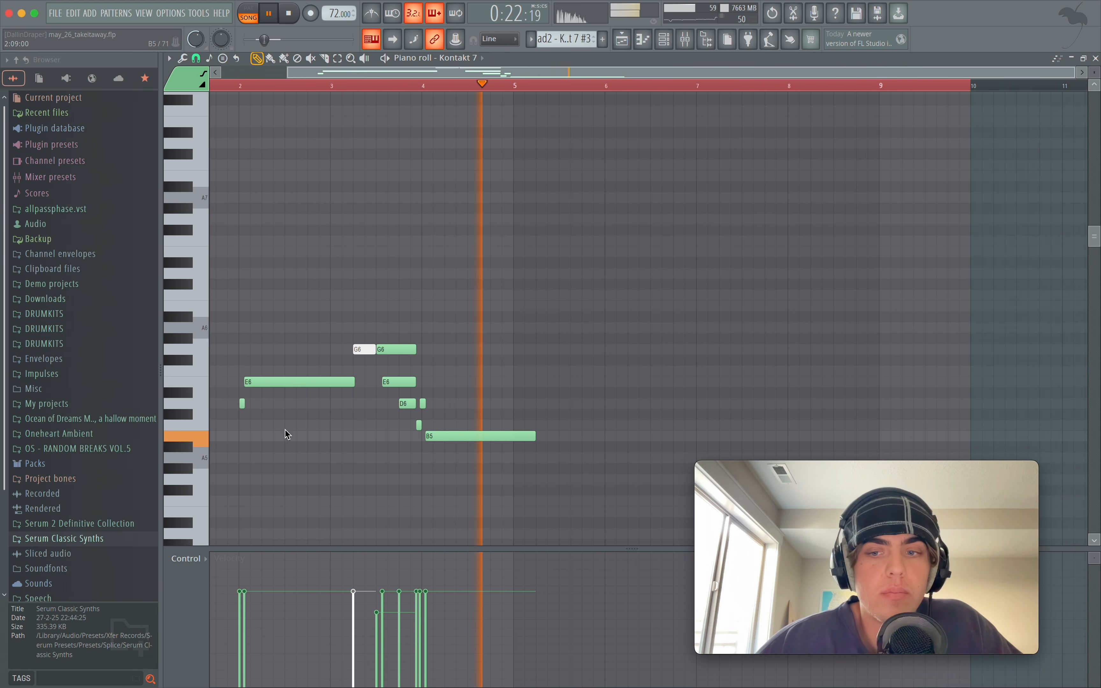
- Open the ad2 - ZENOLOGY #3 pattern in the piano roll and examine its chord notes
{"action": "left_click", "coordinate": [627, 42]}
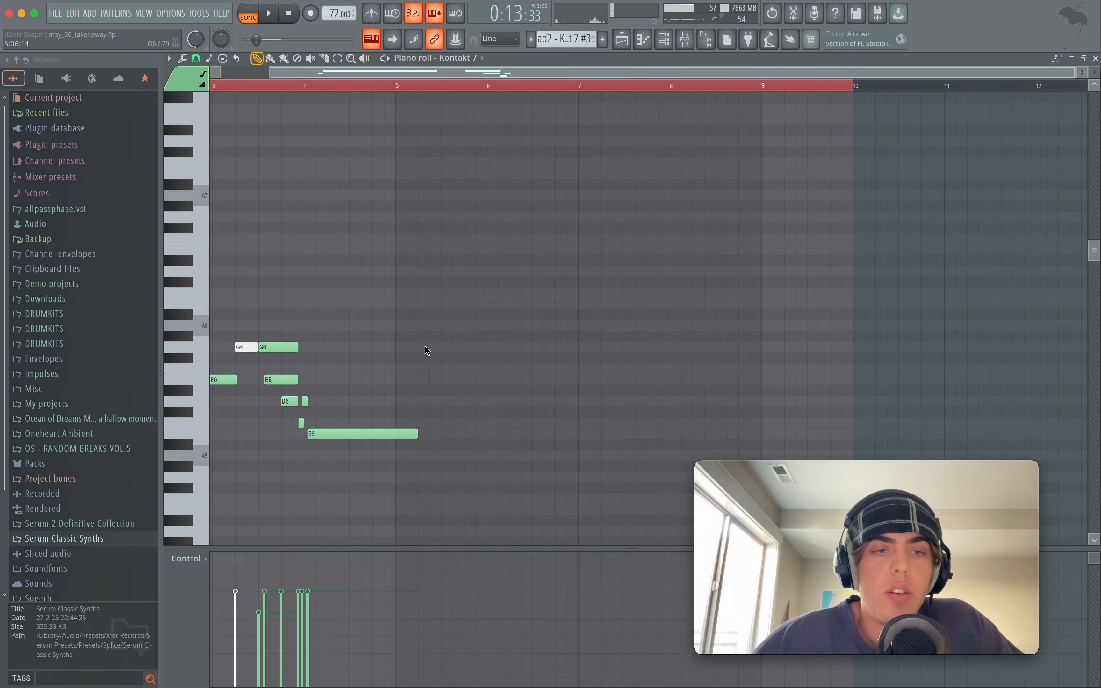
{"action": "scroll", "coordinate": [425, 348], "scroll_direction": "left", "scroll_amount": 4}
{"action": "scroll", "coordinate": [425, 349], "scroll_direction": "down", "scroll_amount": 3}
{"action": "scroll", "coordinate": [357, 312], "scroll_direction": "up", "scroll_amount": 1}
{"action": "scroll", "coordinate": [357, 313], "scroll_direction": "down", "scroll_amount": 2}
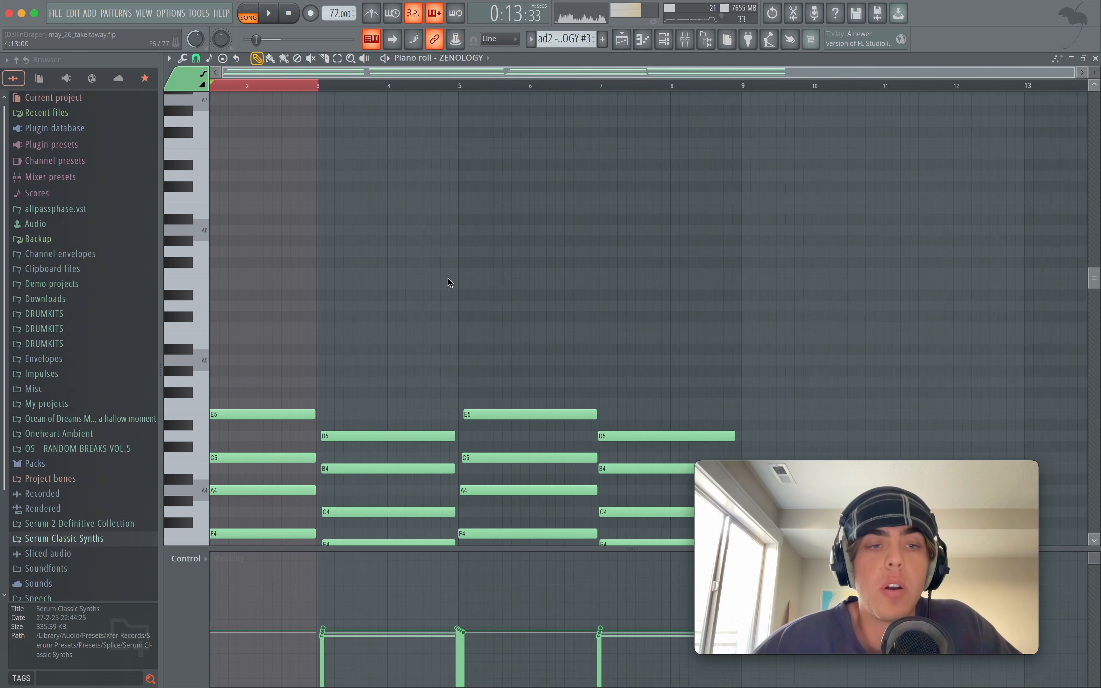
{"action": "scroll", "coordinate": [448, 277], "scroll_direction": "down", "scroll_amount": 3}
{"action": "scroll", "coordinate": [254, 313], "scroll_direction": "up", "scroll_amount": 5}
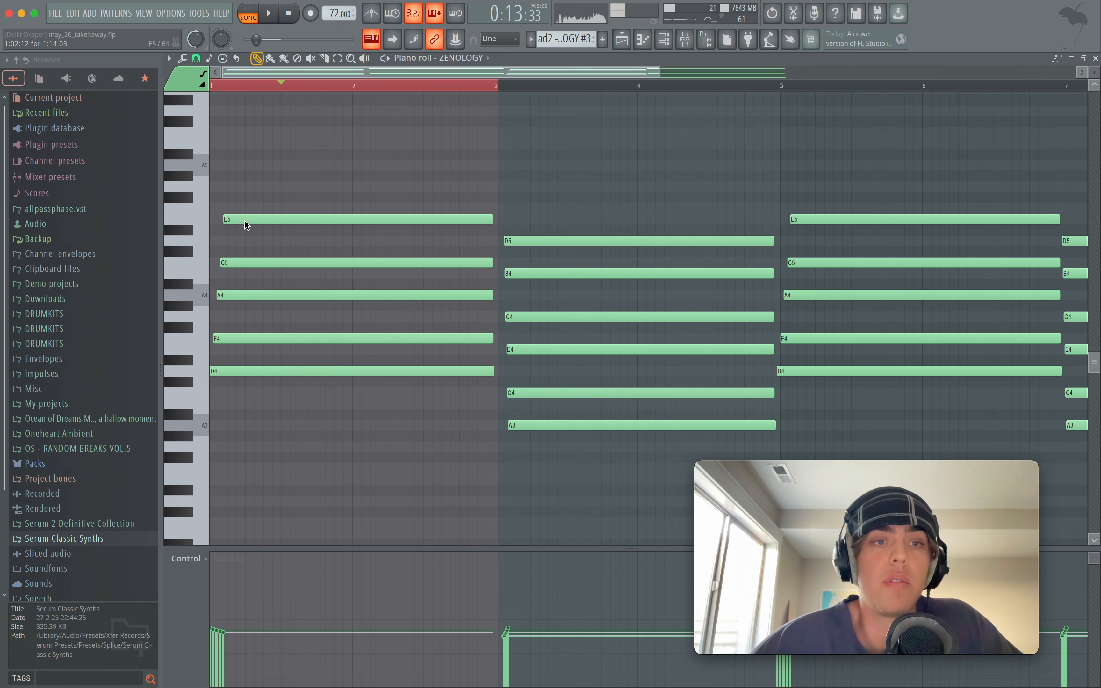
- Reopen the ad2 - Kontakt 7 #3 pattern from the playlist and audition its melody in the piano roll
{"action": "left_click", "coordinate": [623, 40]}
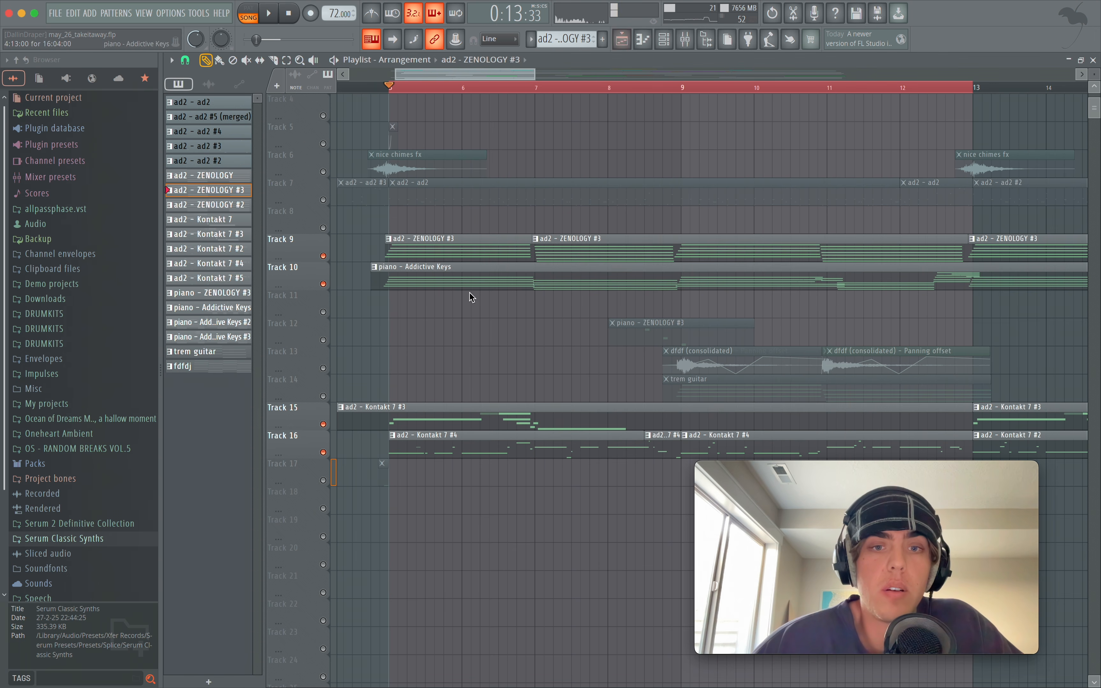
{"action": "double_click", "coordinate": [434, 418]}
{"action": "key", "text": "space"}
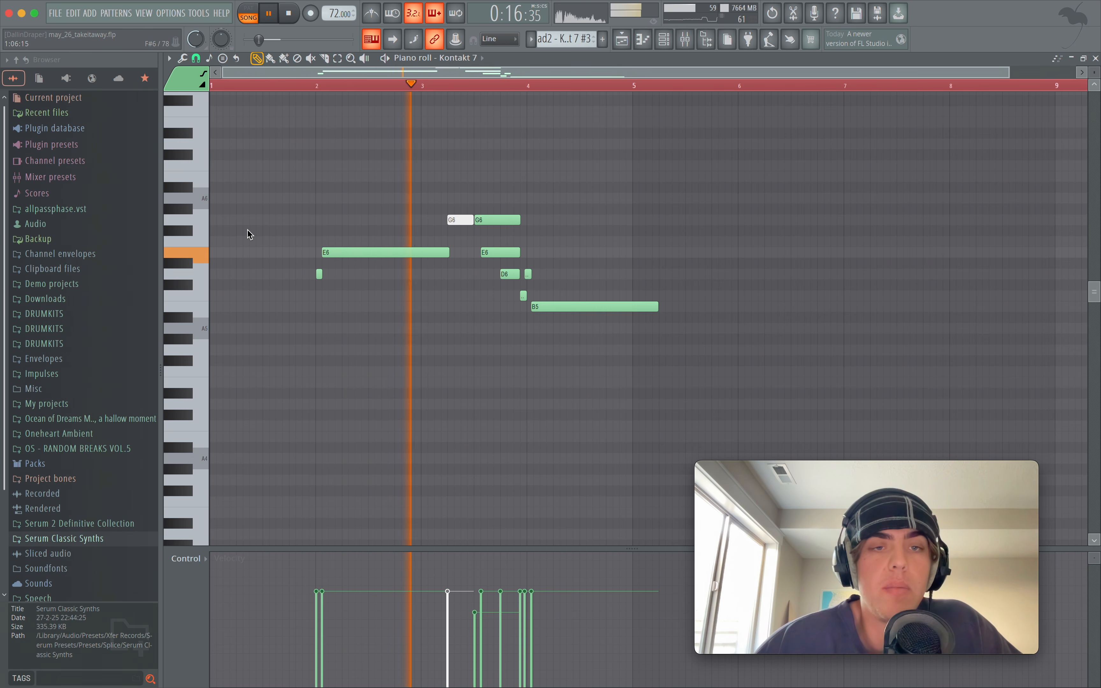
{"action": "key", "text": "space"}
{"action": "key", "text": "space"}
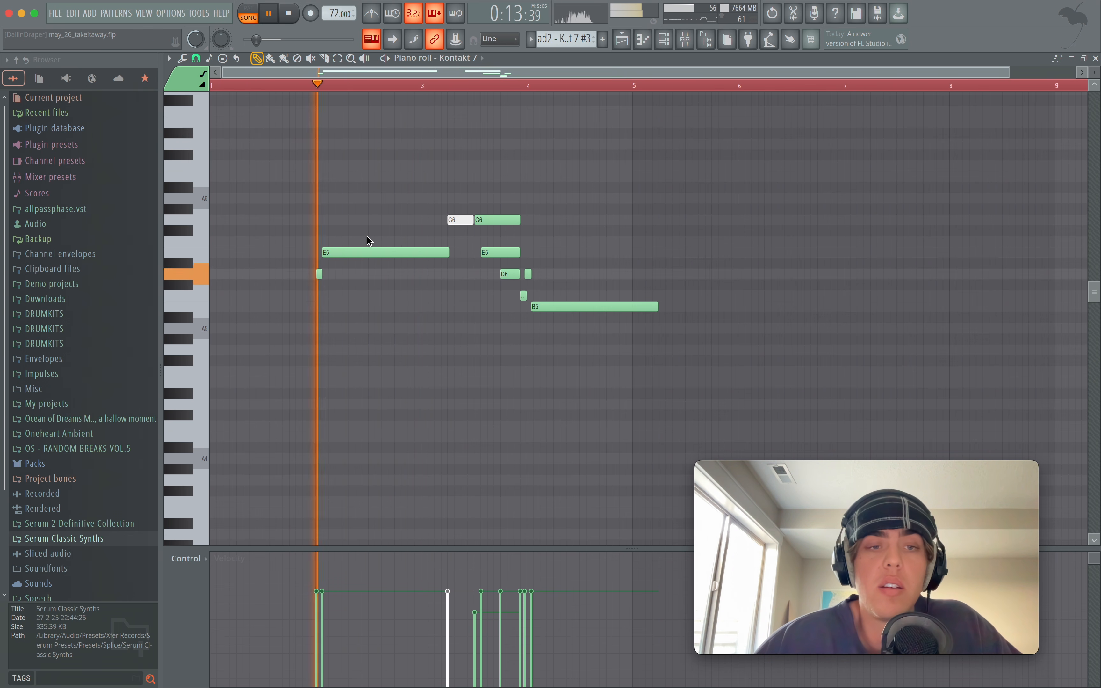
{"action": "scroll", "coordinate": [518, 203], "scroll_direction": "up", "scroll_amount": 4}
{"action": "scroll", "coordinate": [457, 235], "scroll_direction": "up", "scroll_amount": 3}
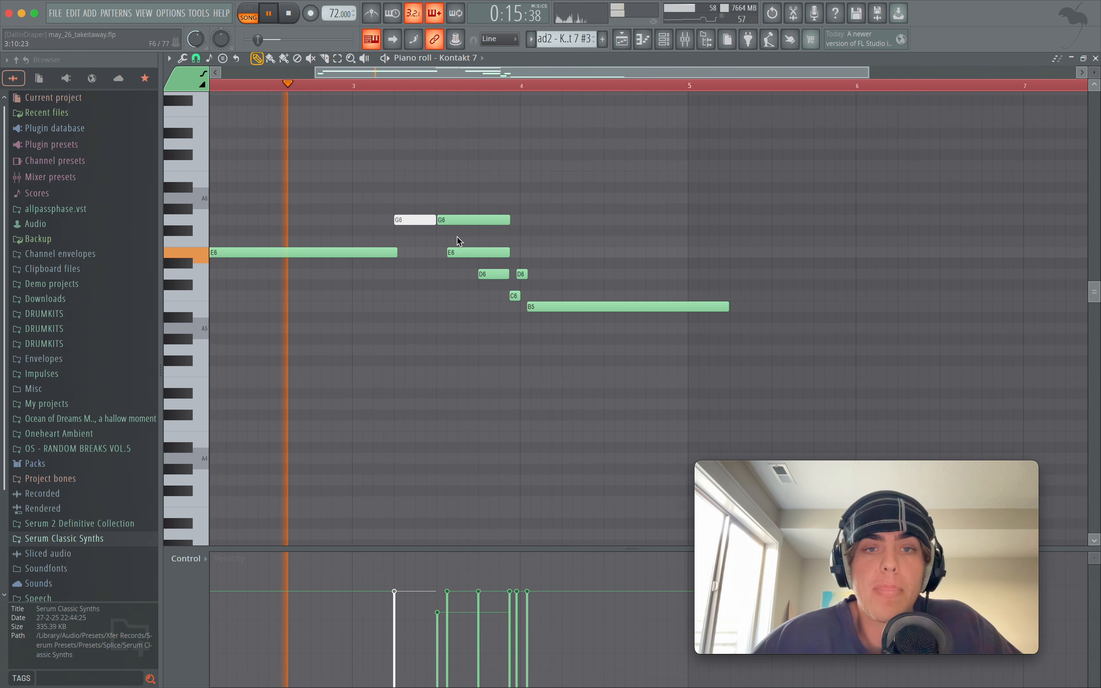
{"action": "scroll", "coordinate": [539, 287], "scroll_direction": "down", "scroll_amount": 3}
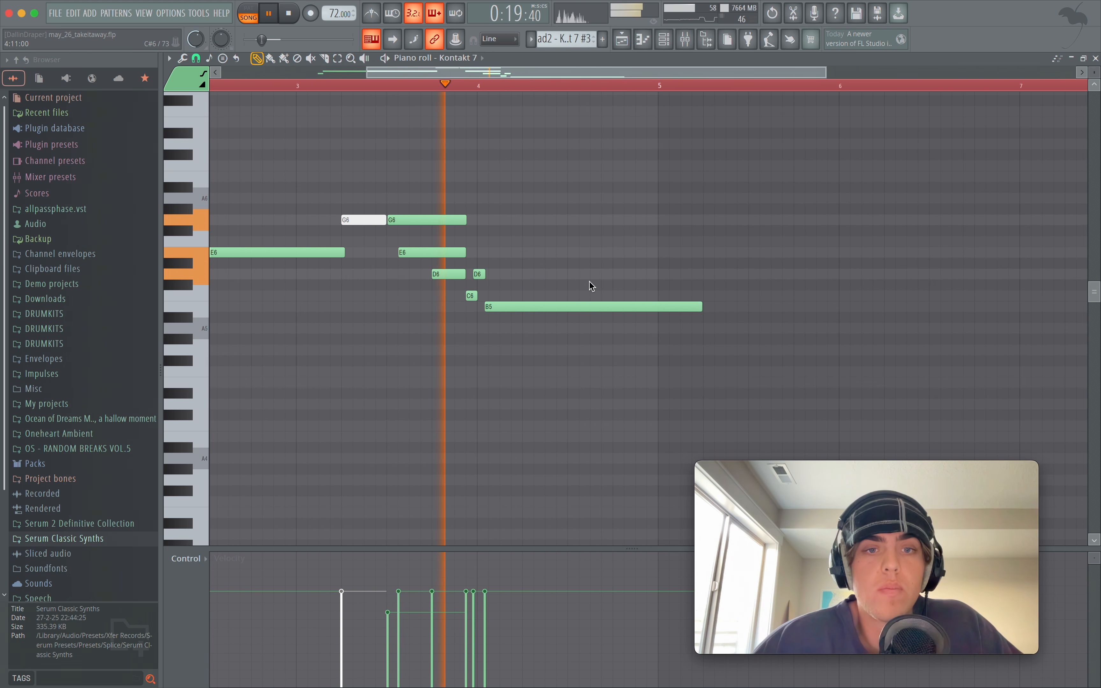
{"action": "scroll", "coordinate": [590, 283], "scroll_direction": "up", "scroll_amount": 2}
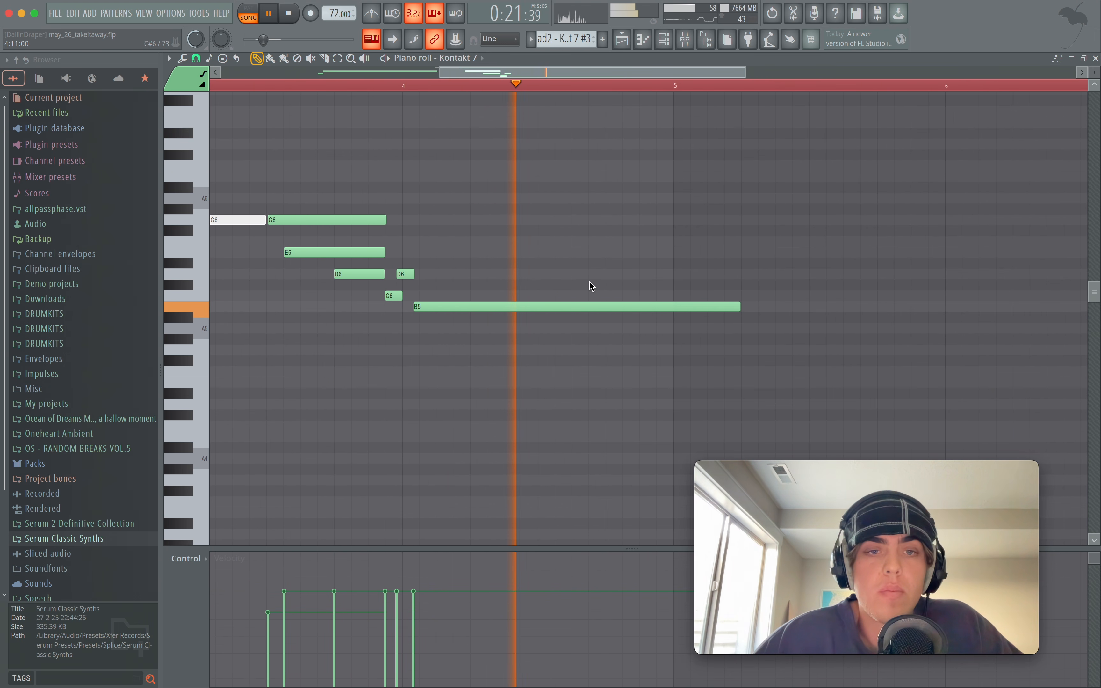
{"action": "key", "text": "space"}
{"action": "scroll", "coordinate": [595, 288], "scroll_direction": "down", "scroll_amount": 2}
{"action": "scroll", "coordinate": [593, 285], "scroll_direction": "down", "scroll_amount": 1}
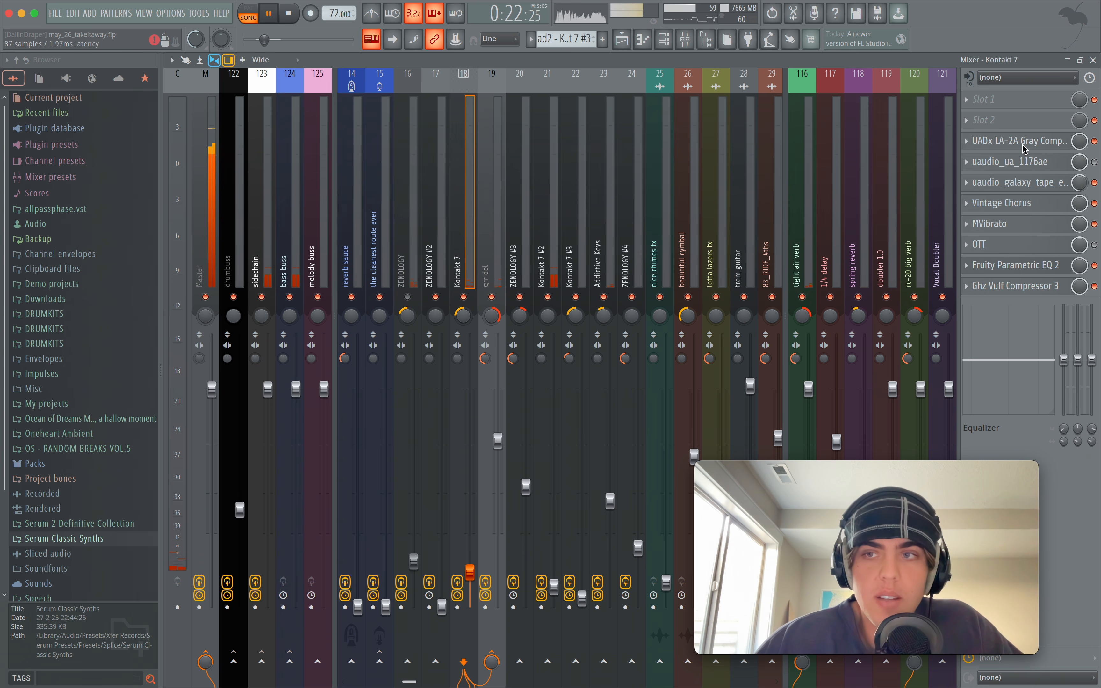
- Inspect the LA-2A compressor, Galaxy Tape Echo, Vintage Chorus and MVibrato effects on the Kontakt 7 mixer track
{"action": "left_click", "coordinate": [1026, 145]}
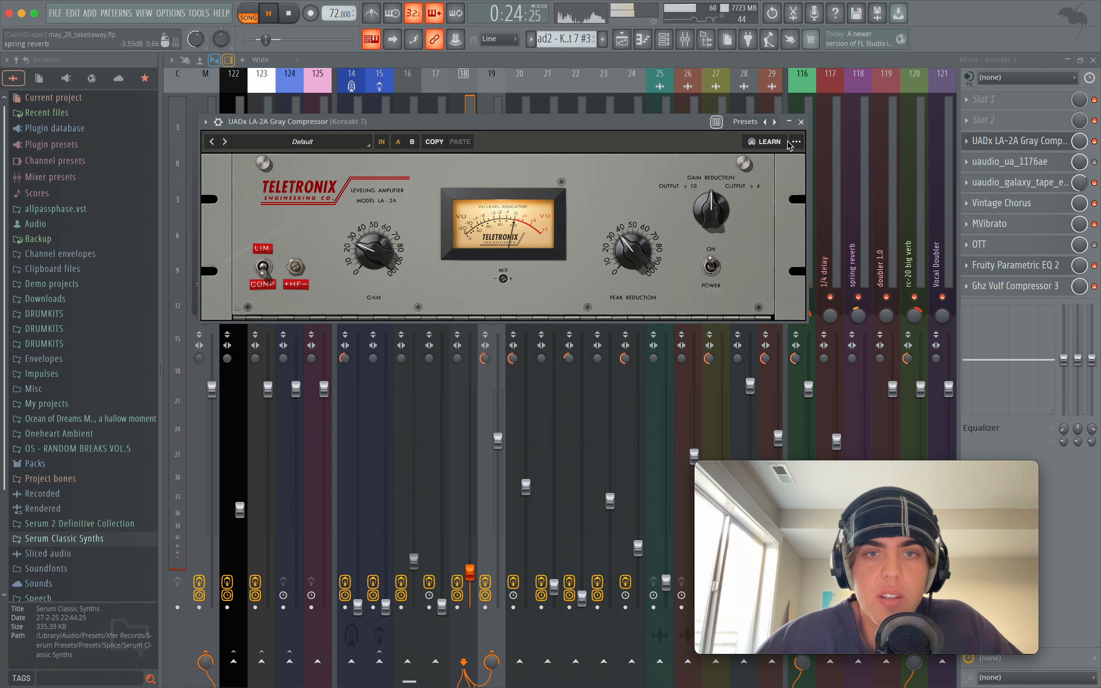
{"action": "left_click", "coordinate": [1040, 189]}
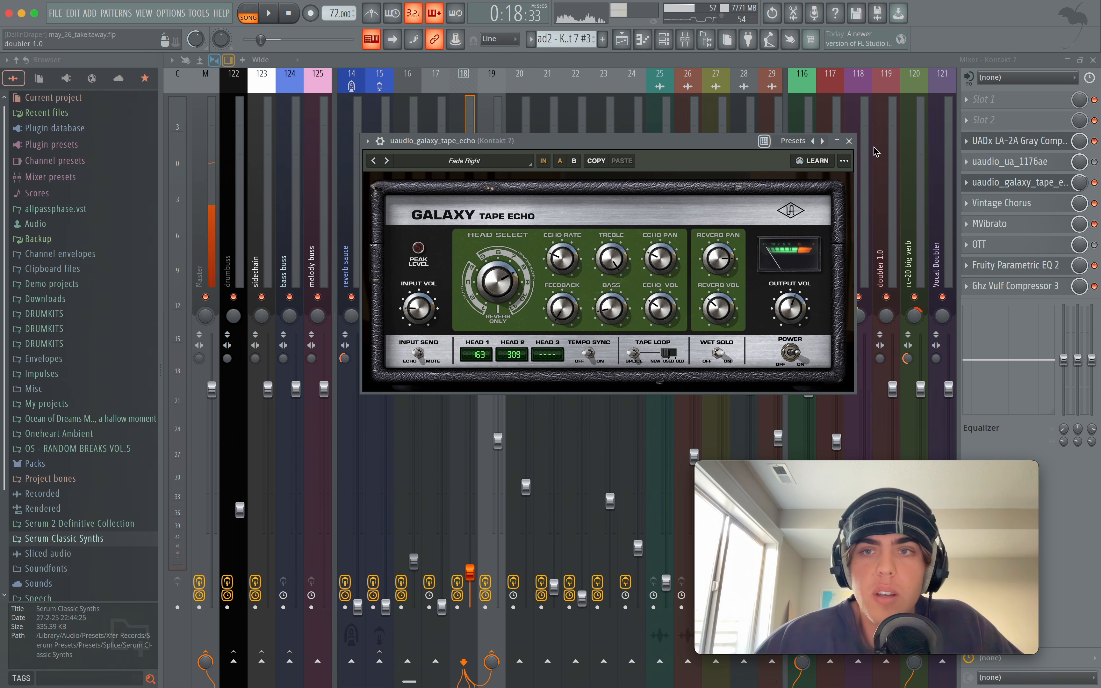
{"action": "left_click", "coordinate": [849, 141]}
{"action": "left_click", "coordinate": [1031, 207]}
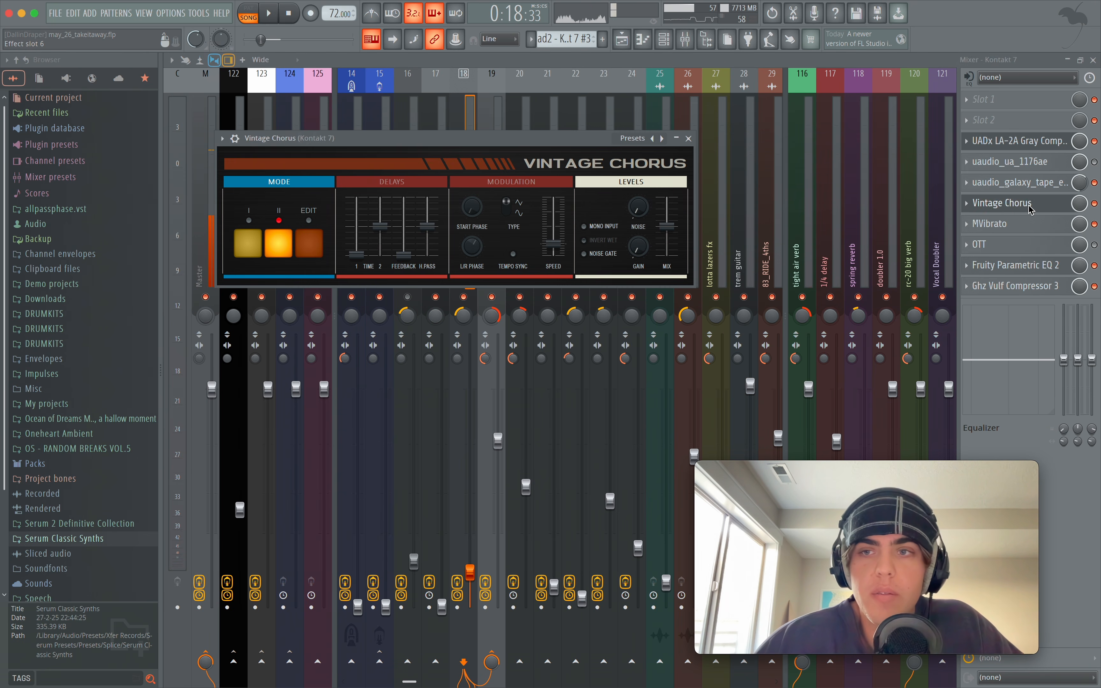
{"action": "left_click", "coordinate": [689, 139]}
{"action": "left_click", "coordinate": [996, 222]}
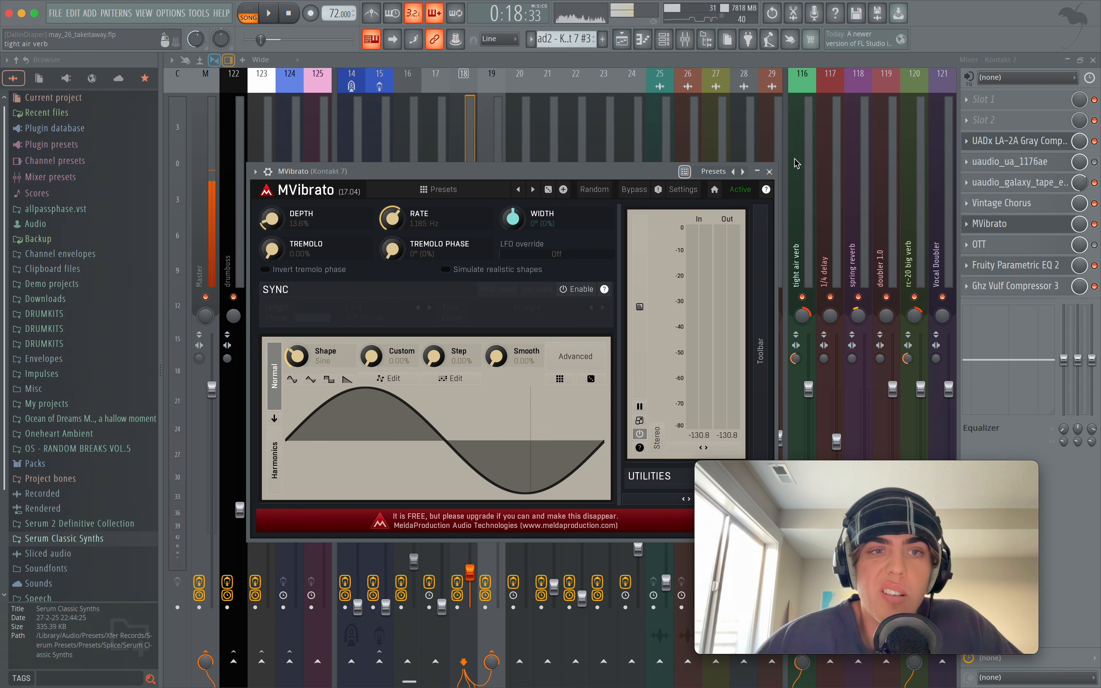
{"action": "left_click", "coordinate": [771, 172]}
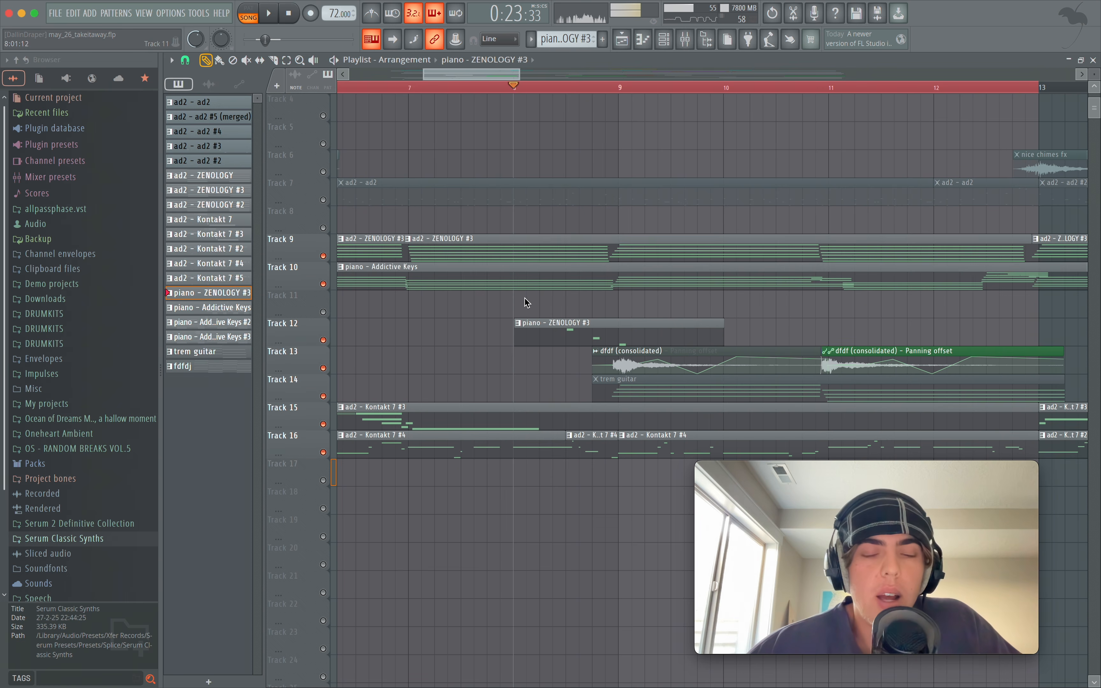
- Play the arrangement from bar 8 in the playlist to audition the dfdf (consolidated) clips on Track 13
{"action": "scroll", "coordinate": [454, 267], "scroll_direction": "up", "scroll_amount": 2}
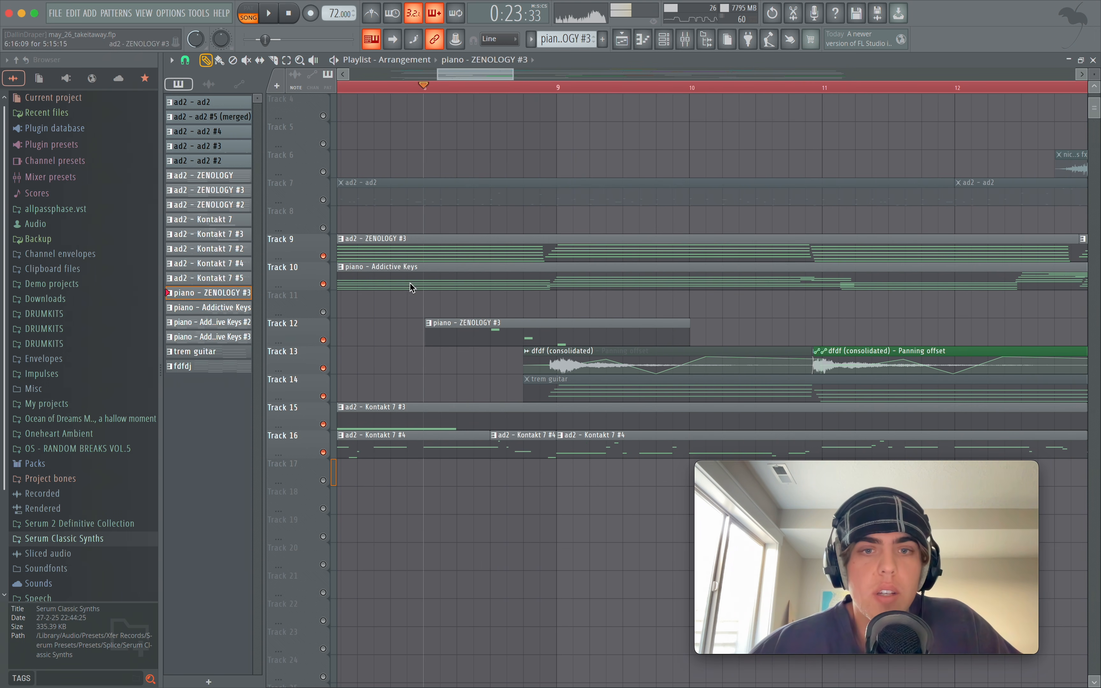
{"action": "scroll", "coordinate": [411, 283], "scroll_direction": "down", "scroll_amount": 3}
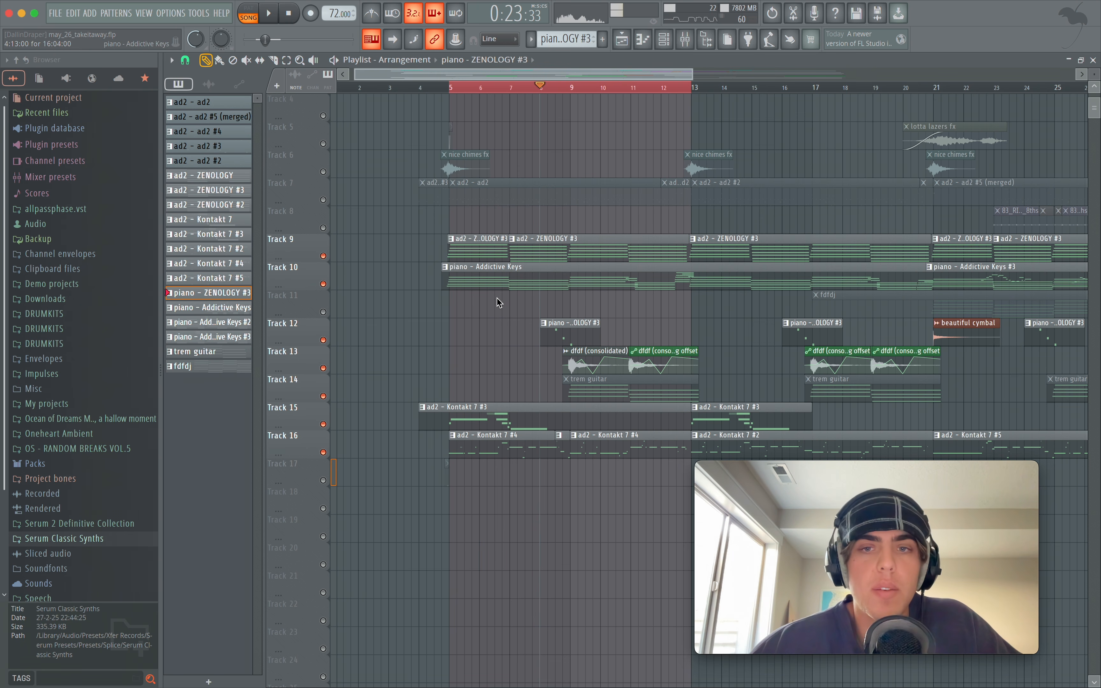
{"action": "scroll", "coordinate": [610, 364], "scroll_direction": "up", "scroll_amount": 4}
{"action": "key", "text": "space"}
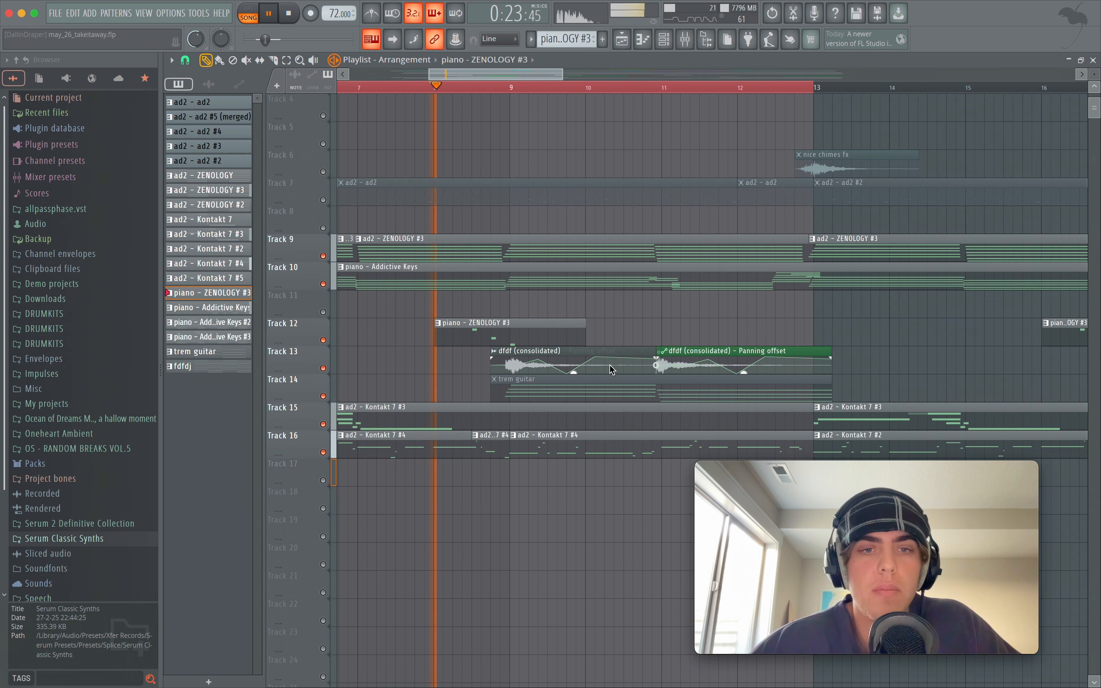
{"action": "scroll", "coordinate": [458, 370], "scroll_direction": "up", "scroll_amount": 3}
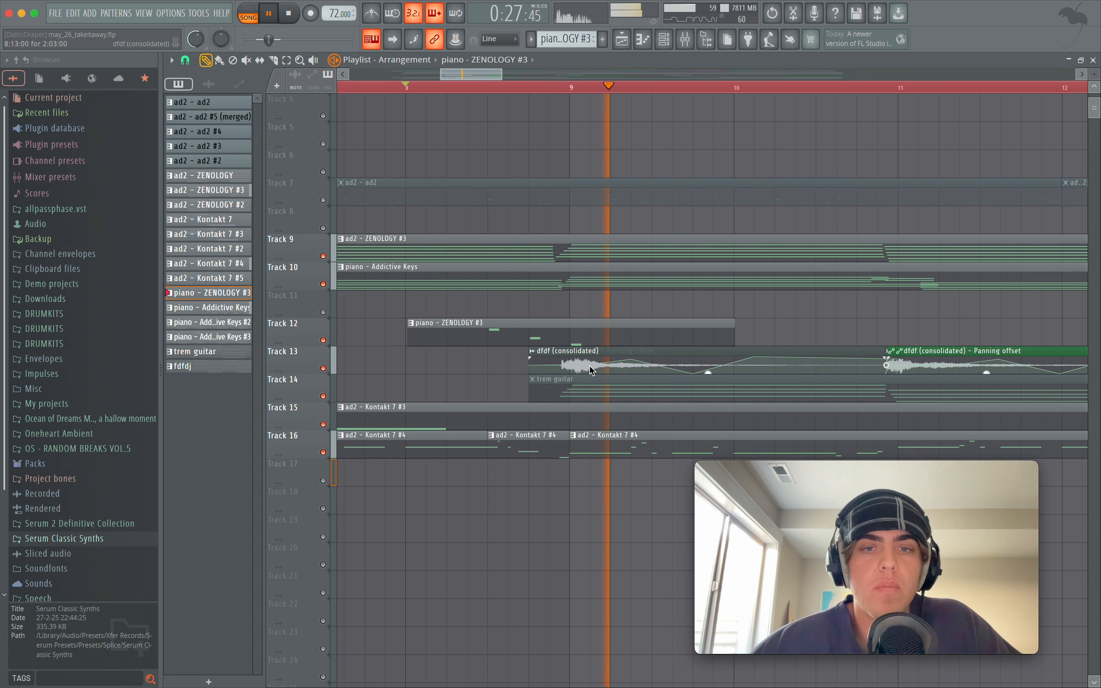
- Check the mixer levels and the piano - ZENOLOGY #3 piano roll during playback, return to the playlist and stop playback
{"action": "left_click", "coordinate": [683, 40]}
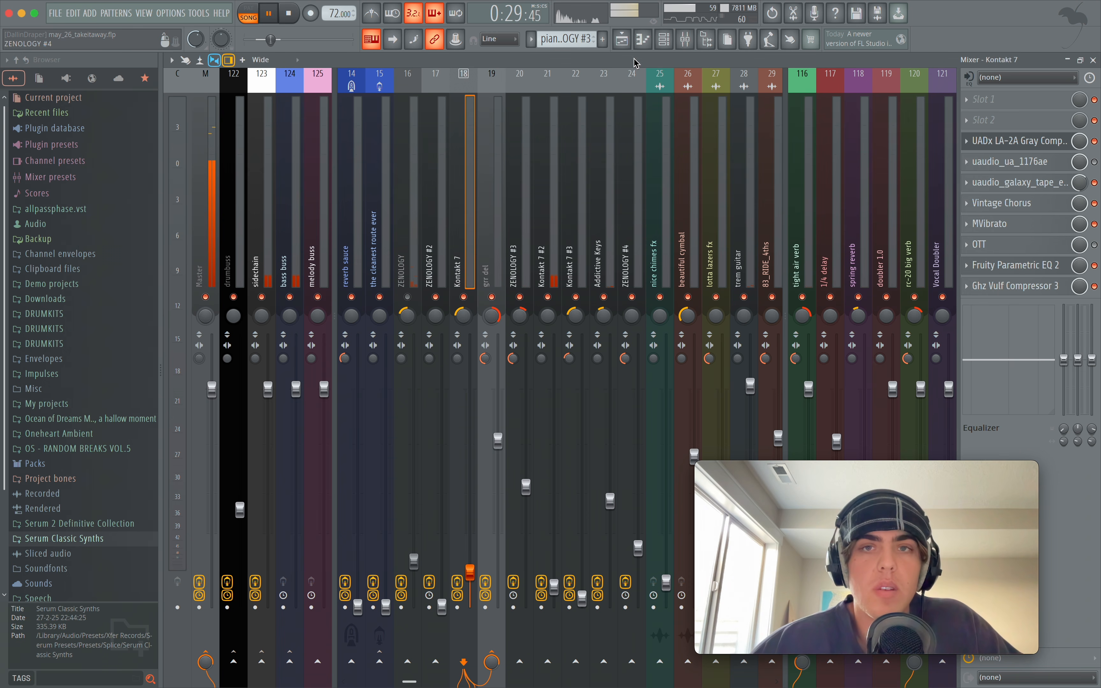
{"action": "left_click", "coordinate": [622, 40]}
{"action": "double_click", "coordinate": [699, 343]}
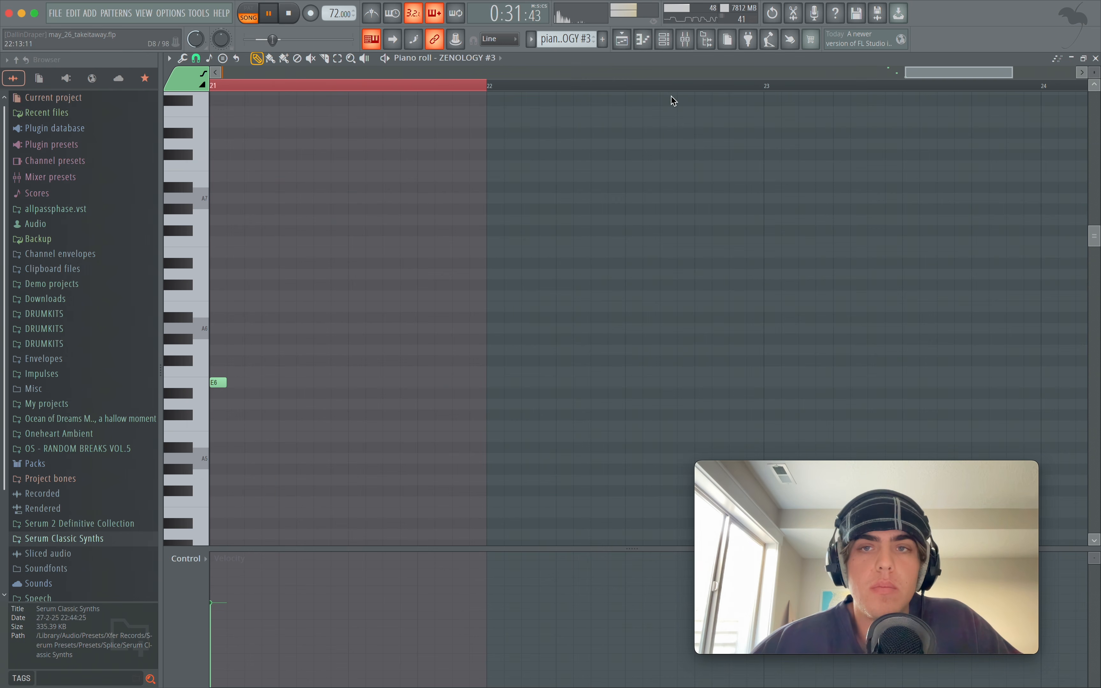
{"action": "left_click", "coordinate": [623, 40]}
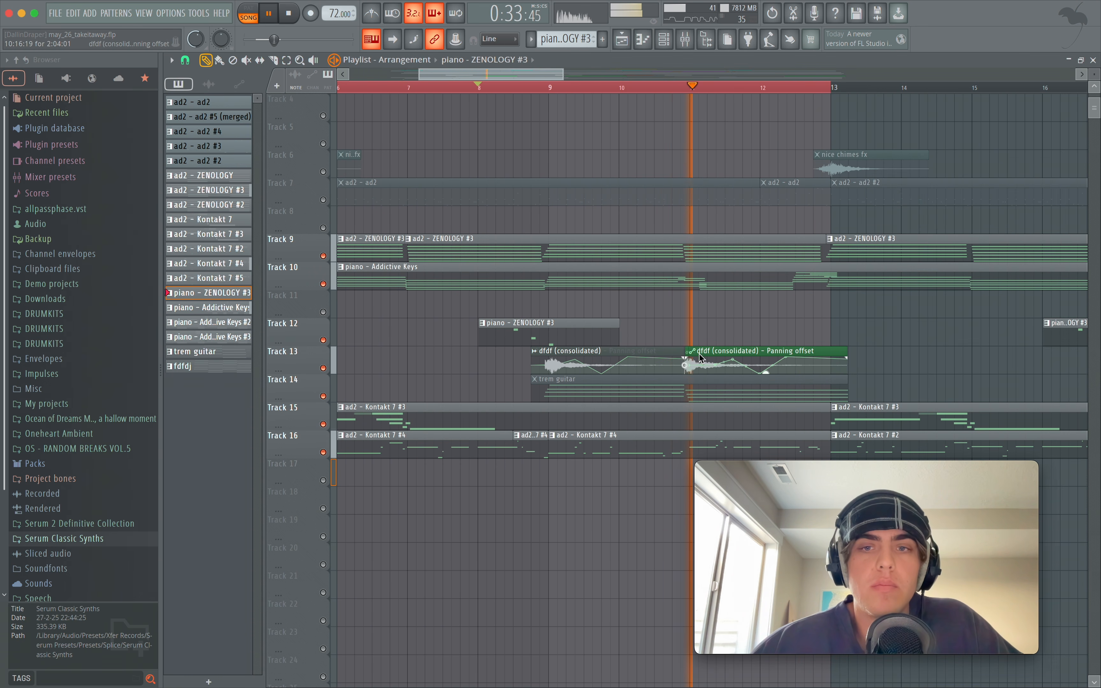
{"action": "key", "text": "space"}
- Look through the mixer's insert tracks as far as Addictive Keys #2 and return to the playlist
{"action": "left_click", "coordinate": [685, 40]}
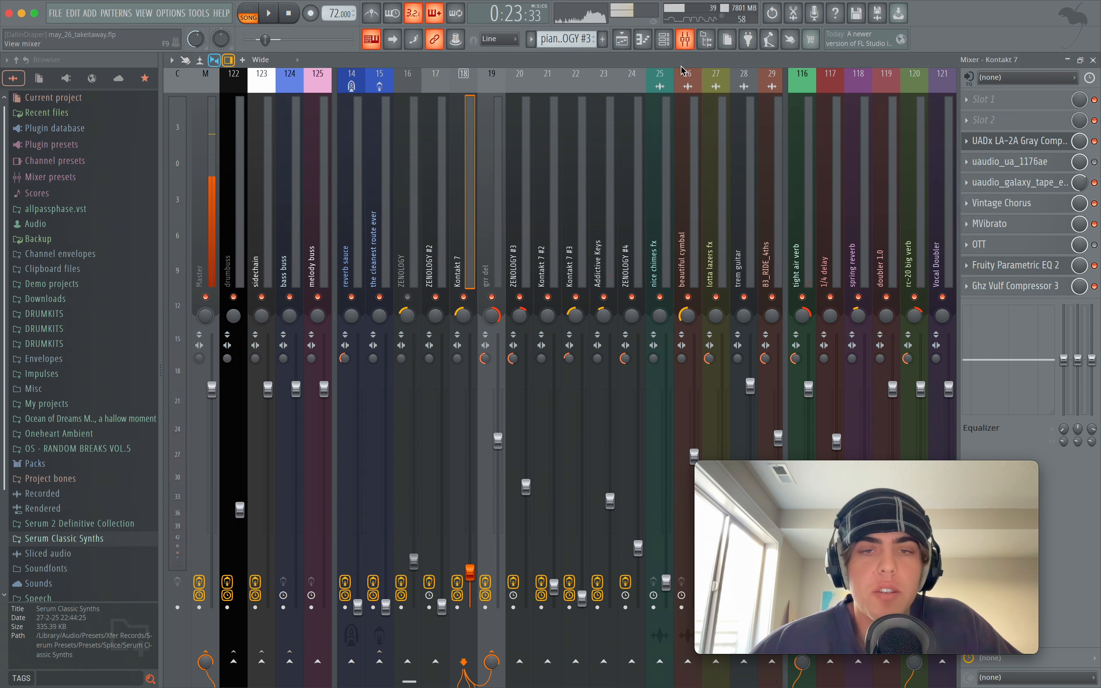
{"action": "scroll", "coordinate": [459, 278], "scroll_direction": "down", "scroll_amount": 4}
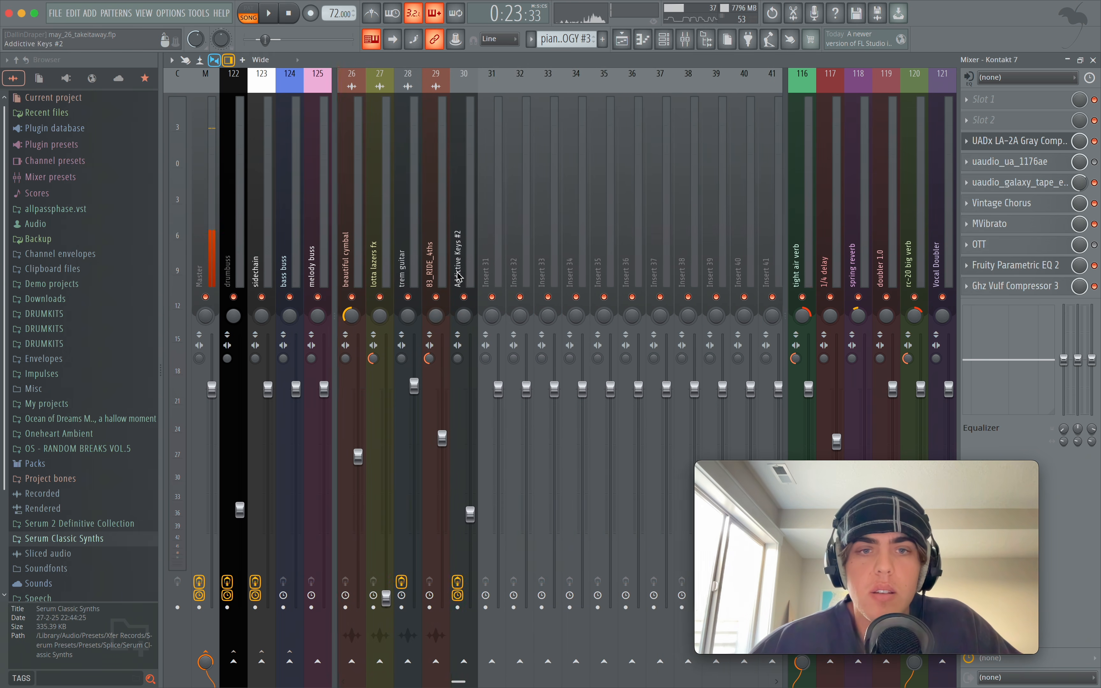
{"action": "key", "text": "F5"}
{"action": "scroll", "coordinate": [636, 272], "scroll_direction": "down", "scroll_amount": 2}
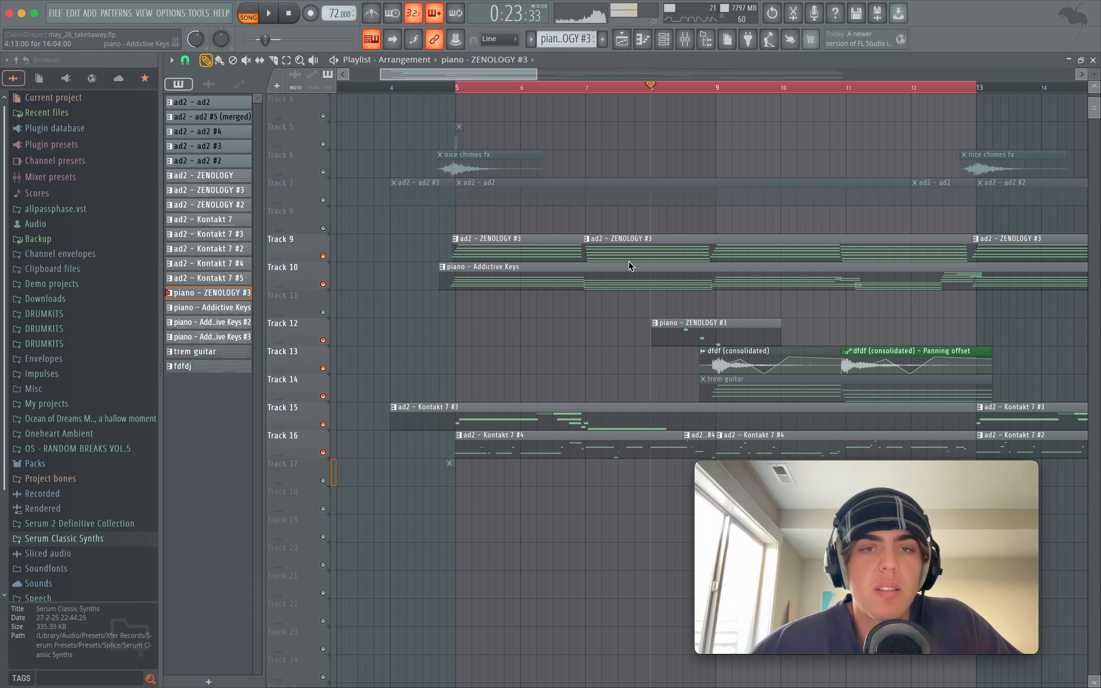
- Solo Track 7 and examine its ad2 drum pattern in the piano roll during playback, stopping playback at the end
{"action": "scroll", "coordinate": [506, 178], "scroll_direction": "up", "scroll_amount": 2}
{"action": "scroll", "coordinate": [482, 227], "scroll_direction": "down", "scroll_amount": 2}
{"action": "scroll", "coordinate": [509, 310], "scroll_direction": "up", "scroll_amount": 2}
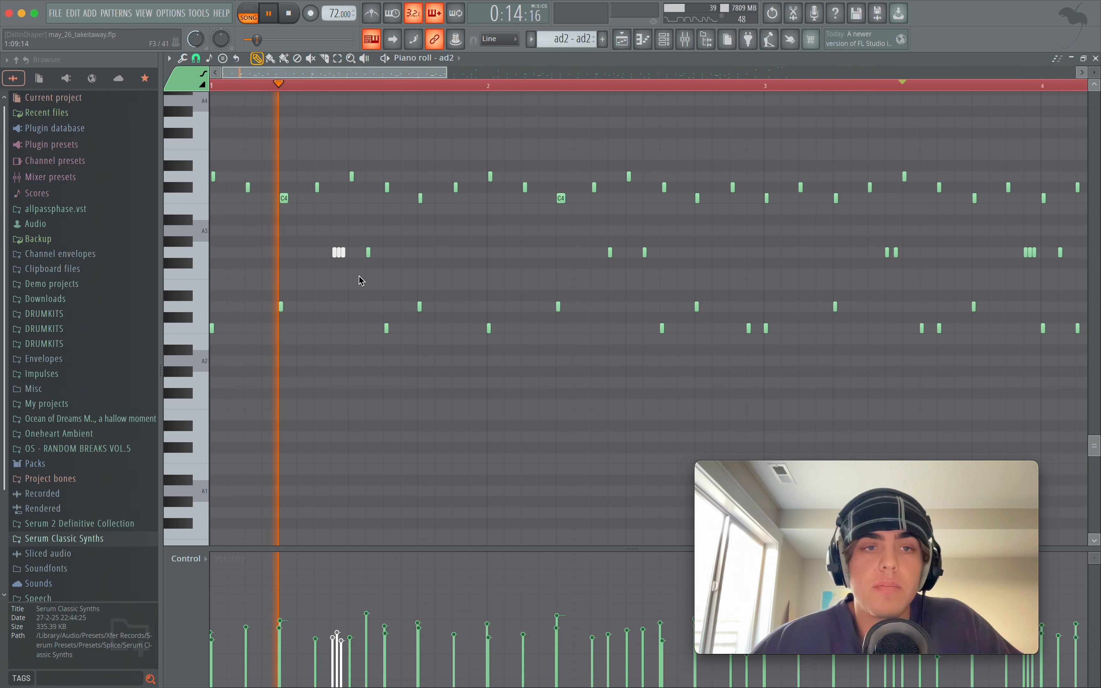
{"action": "scroll", "coordinate": [369, 279], "scroll_direction": "down", "scroll_amount": 2}
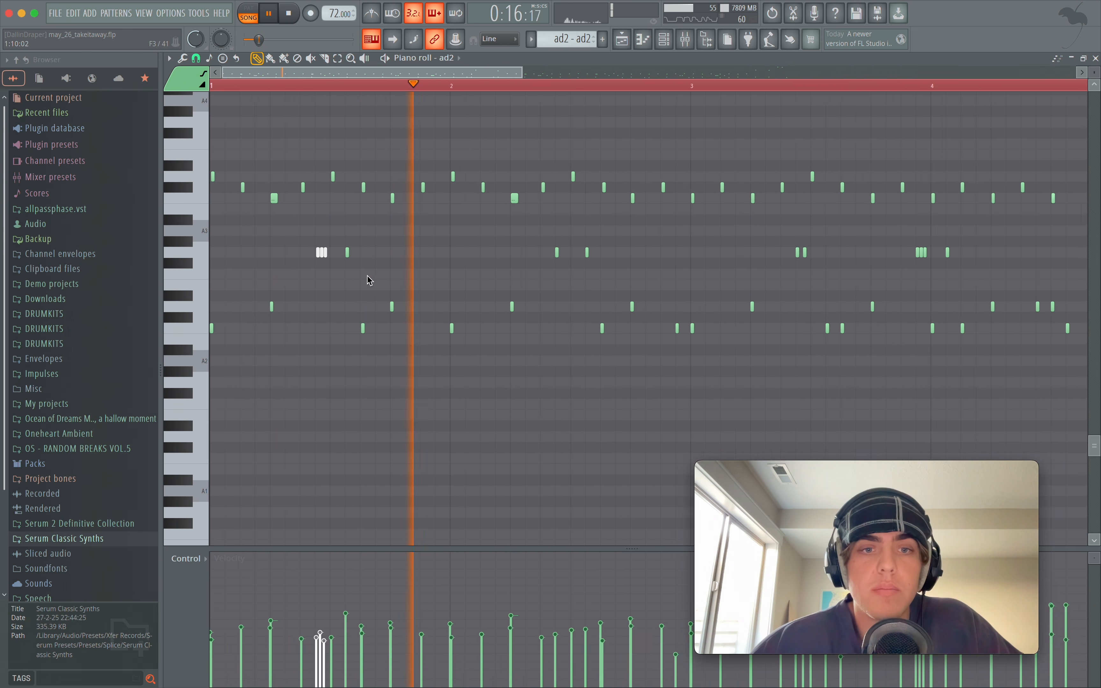
{"action": "scroll", "coordinate": [507, 283], "scroll_direction": "up", "scroll_amount": 2}
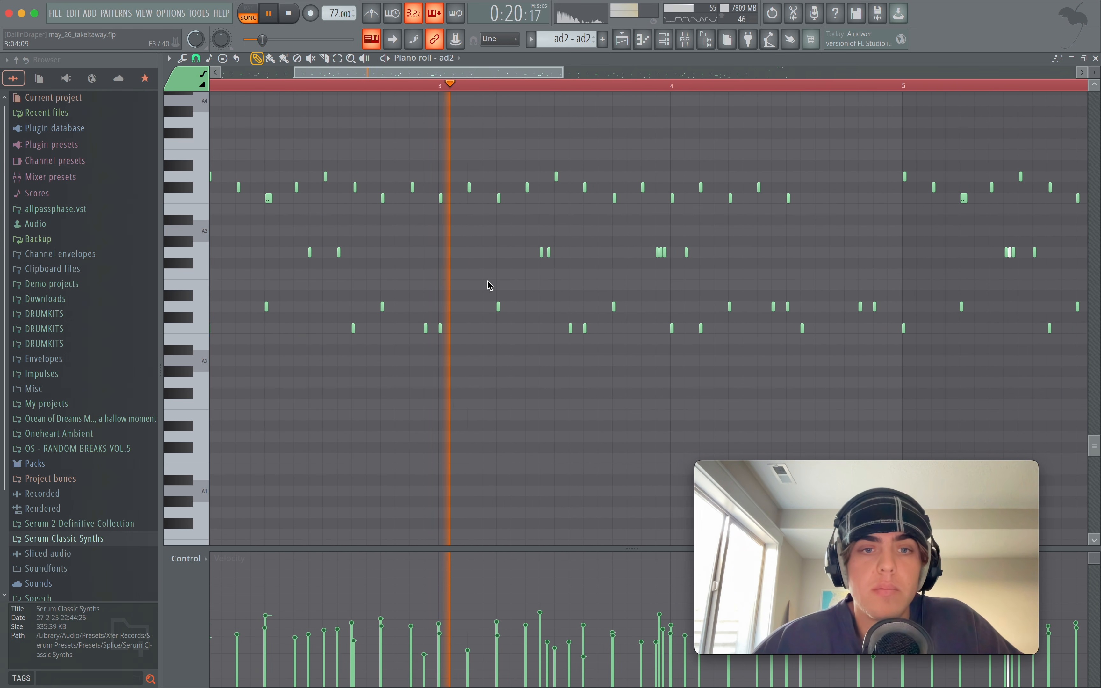
{"action": "scroll", "coordinate": [565, 302], "scroll_direction": "down", "scroll_amount": 3}
{"action": "scroll", "coordinate": [591, 302], "scroll_direction": "up", "scroll_amount": 5}
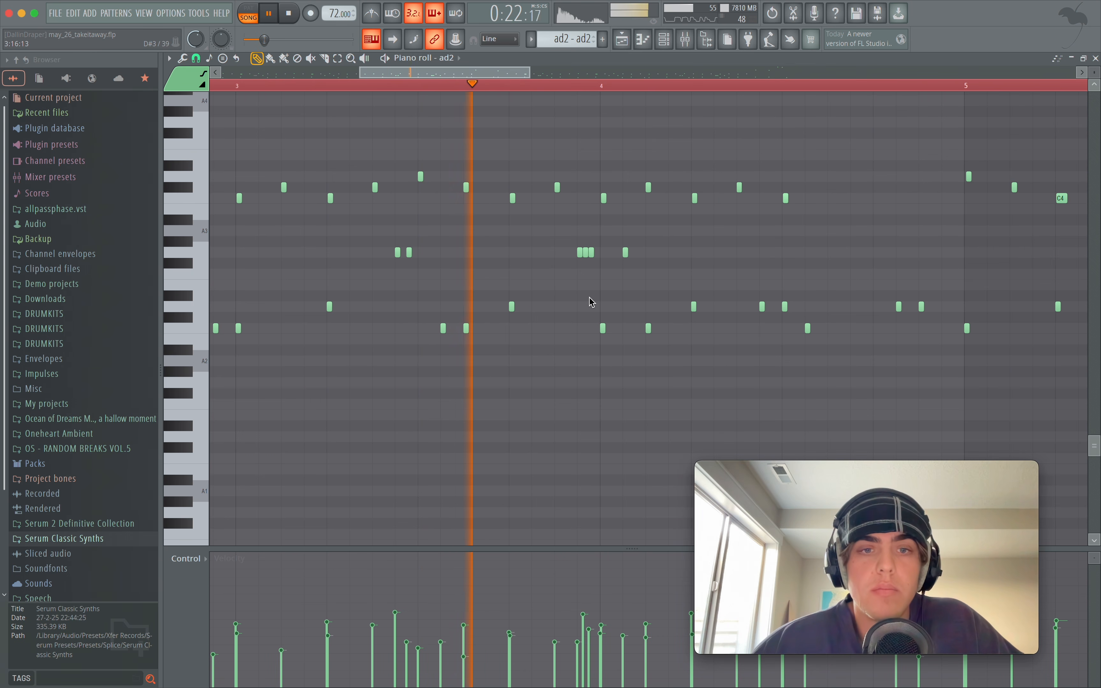
{"action": "scroll", "coordinate": [686, 319], "scroll_direction": "down", "scroll_amount": 4}
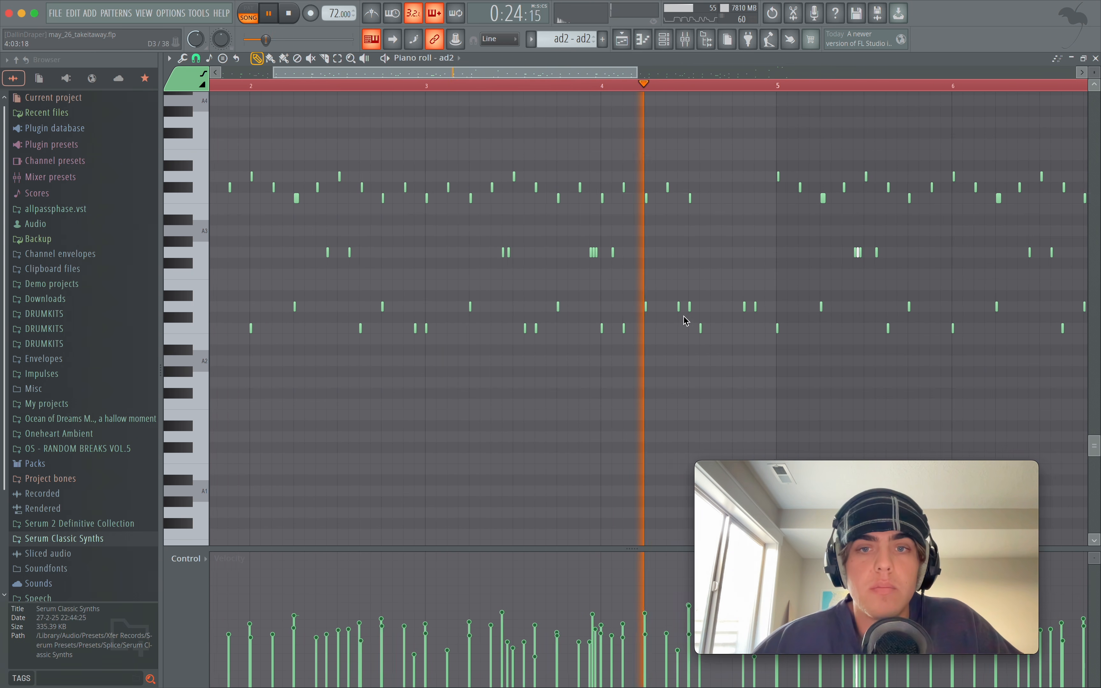
{"action": "scroll", "coordinate": [757, 340], "scroll_direction": "up", "scroll_amount": 4}
{"action": "scroll", "coordinate": [755, 341], "scroll_direction": "down", "scroll_amount": 5}
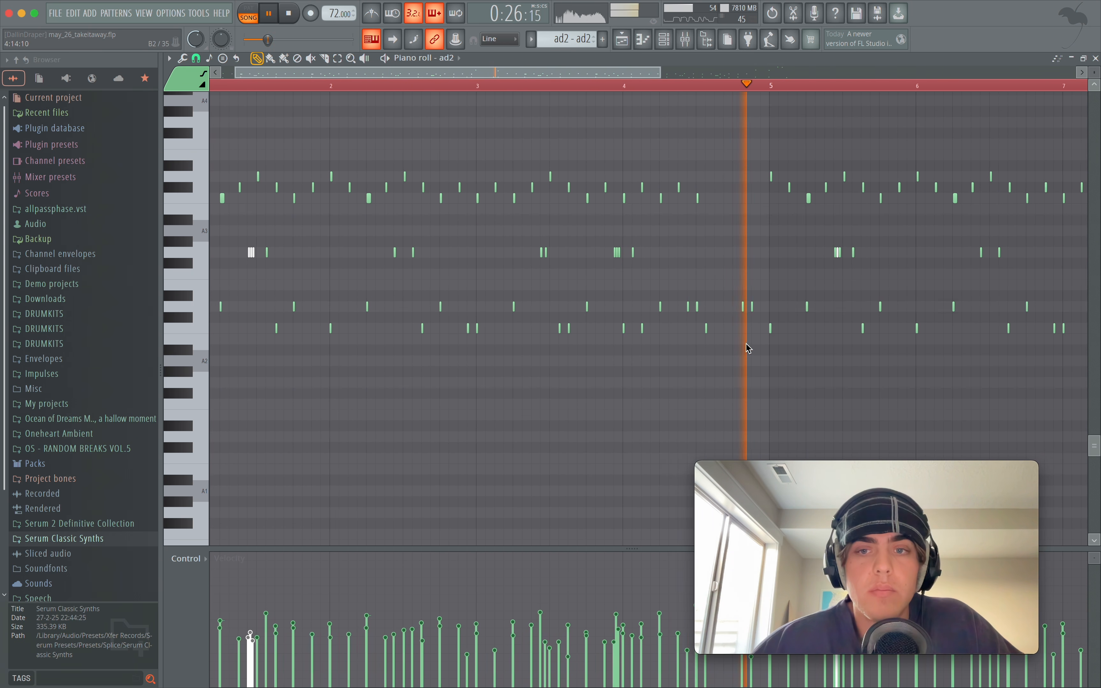
{"action": "key", "text": "space"}
{"action": "scroll", "coordinate": [691, 198], "scroll_direction": "up", "scroll_amount": 5}
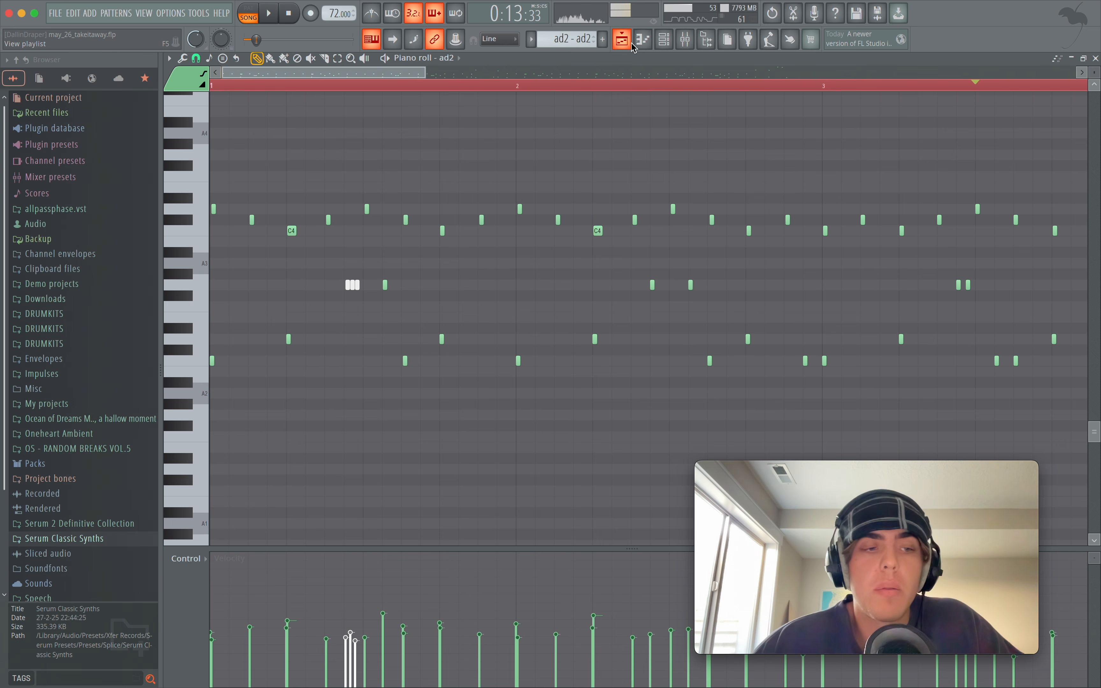
- Open the ad2 channel's Addictive Drums 2 plugin, inspect its snare settings and close it
{"action": "left_click", "coordinate": [665, 40]}
{"action": "left_click", "coordinate": [263, 112]}
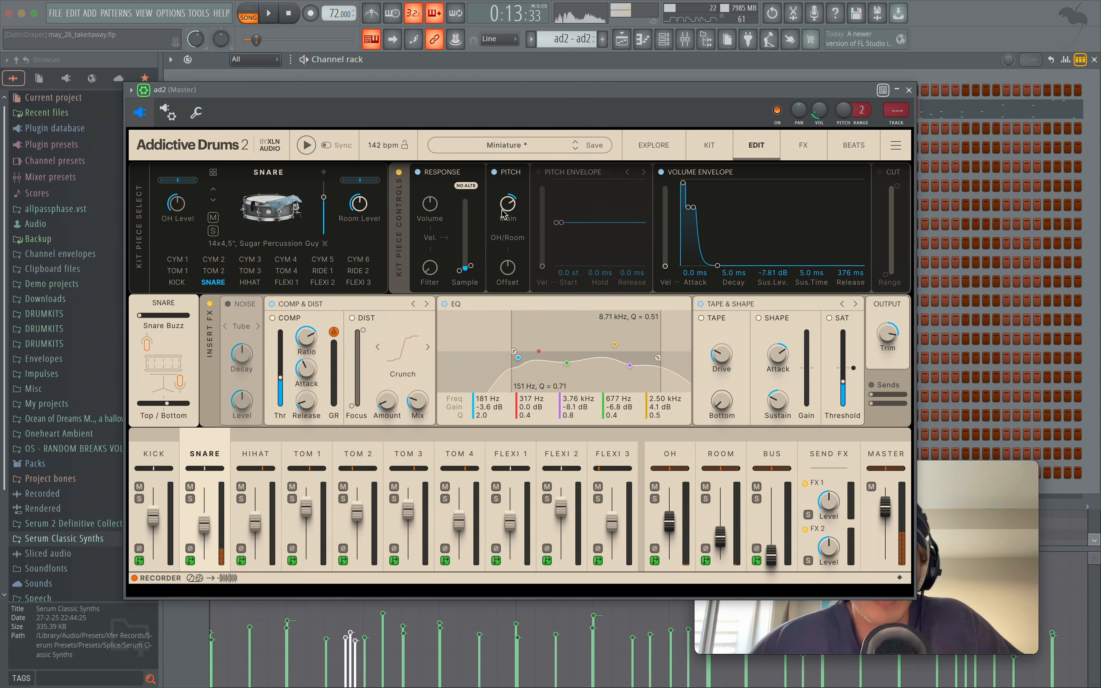
{"action": "key", "text": "Escape"}
- Reopen Track 7's ad2 pattern from the playlist and examine the placement of its drum notes in the piano roll
{"action": "left_click", "coordinate": [627, 42]}
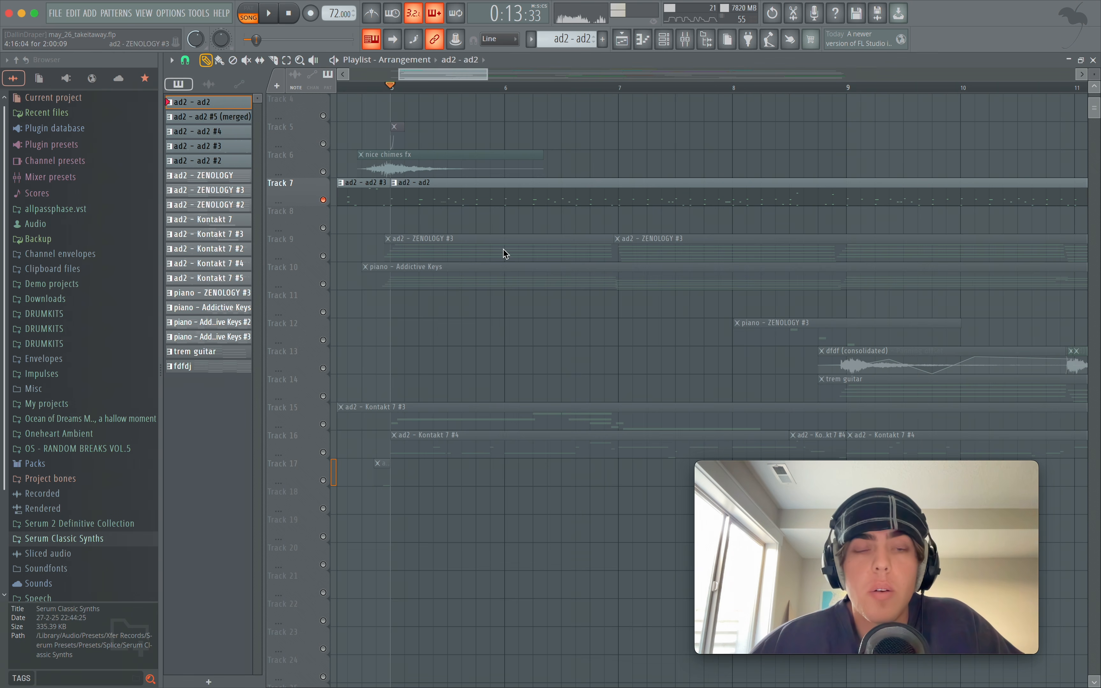
{"action": "double_click", "coordinate": [445, 194]}
{"action": "left_click", "coordinate": [685, 42]}
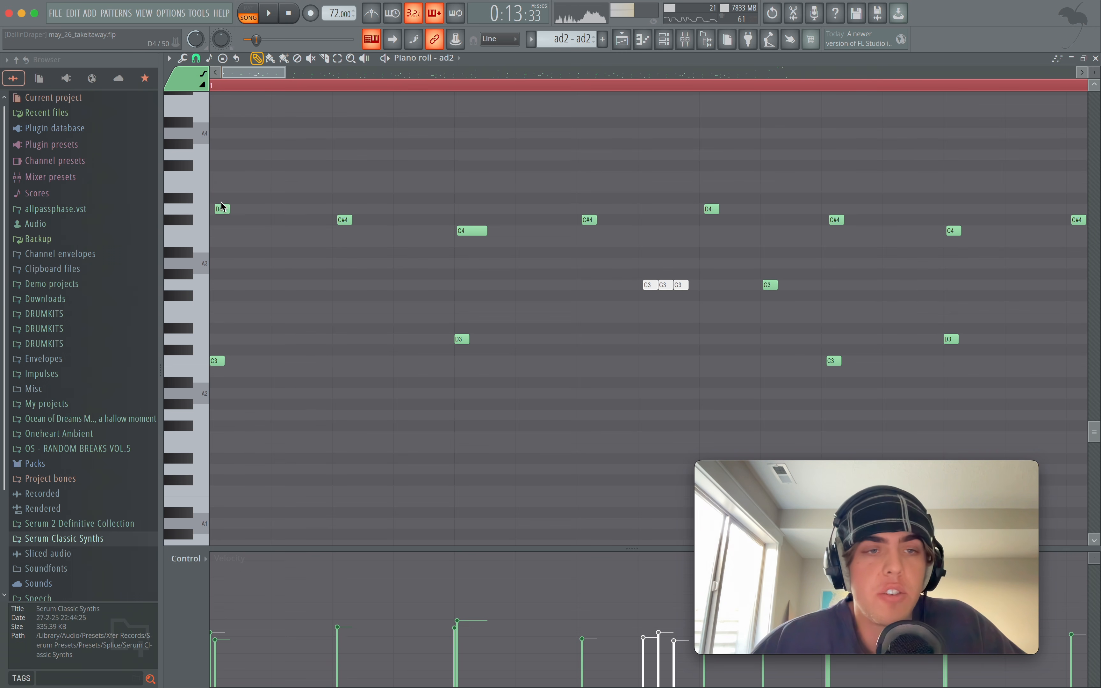
{"action": "scroll", "coordinate": [190, 233], "scroll_direction": "down", "scroll_amount": 5}
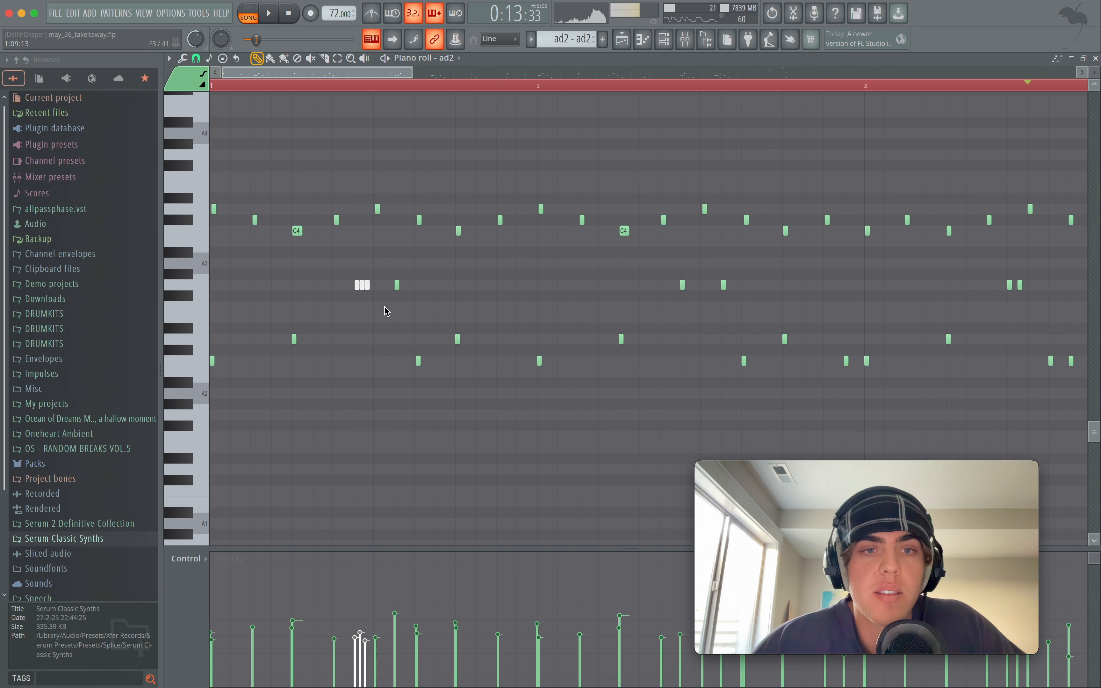
{"action": "scroll", "coordinate": [387, 311], "scroll_direction": "up", "scroll_amount": 4}
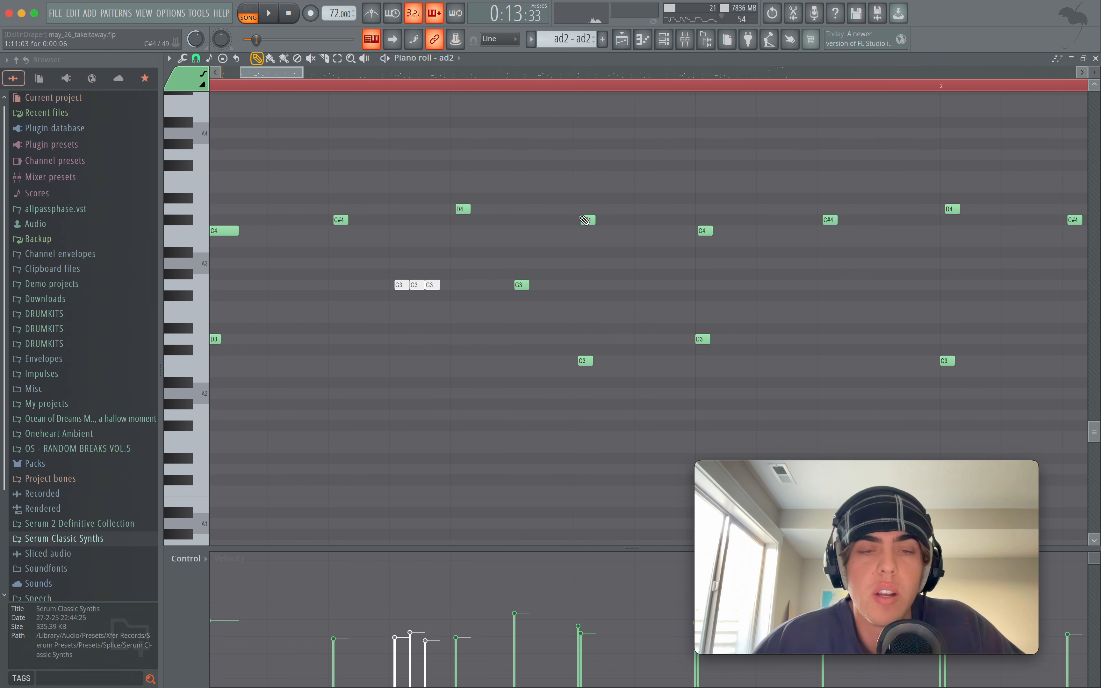
{"action": "scroll", "coordinate": [500, 241], "scroll_direction": "down", "scroll_amount": 4}
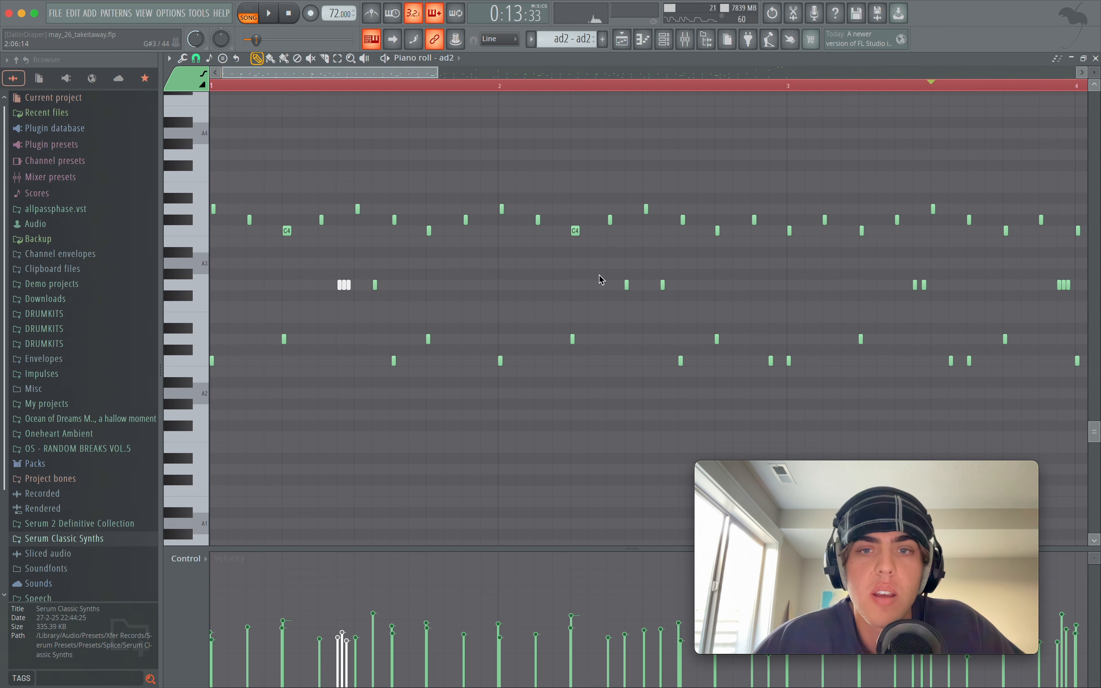
{"action": "scroll", "coordinate": [649, 305], "scroll_direction": "up", "scroll_amount": 3}
{"action": "scroll", "coordinate": [649, 305], "scroll_direction": "down", "scroll_amount": 5}
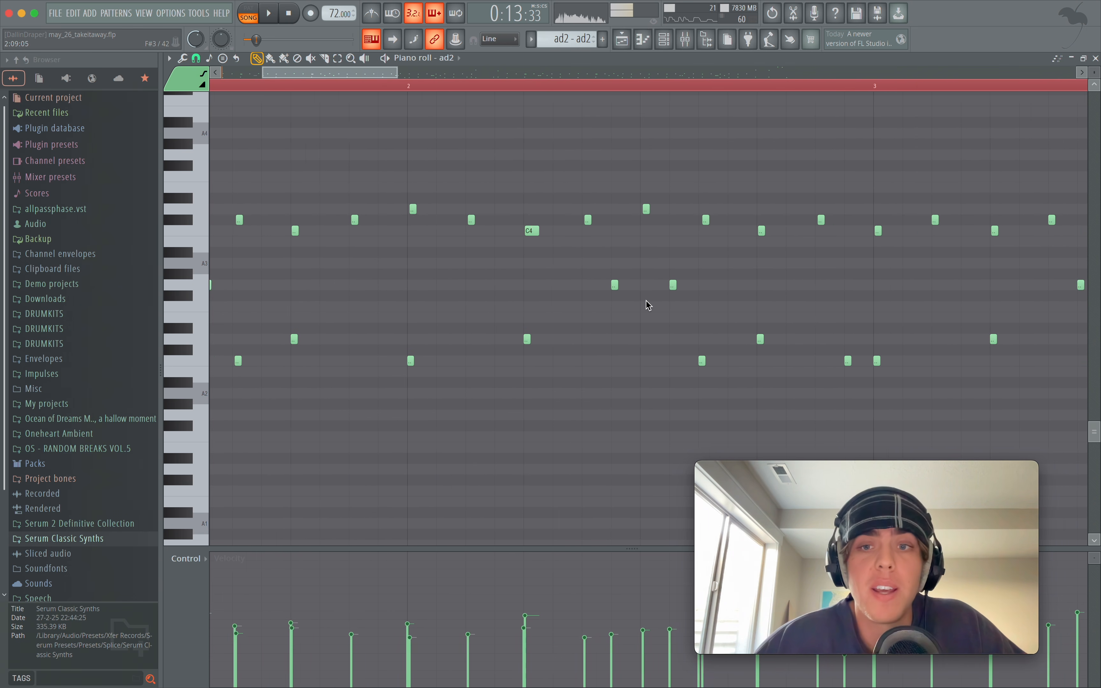
- Play the drums and inspect the UADx Galaxy Tape Echo on the spring reverb mixer track
{"action": "key", "text": "space"}
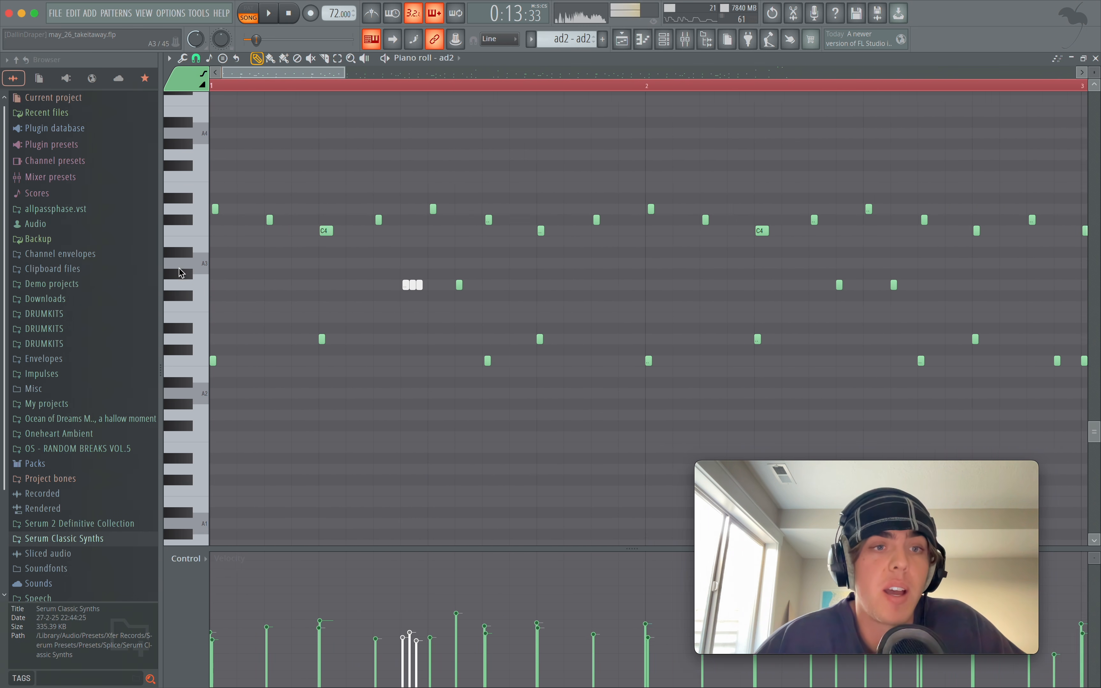
{"action": "left_click", "coordinate": [686, 40]}
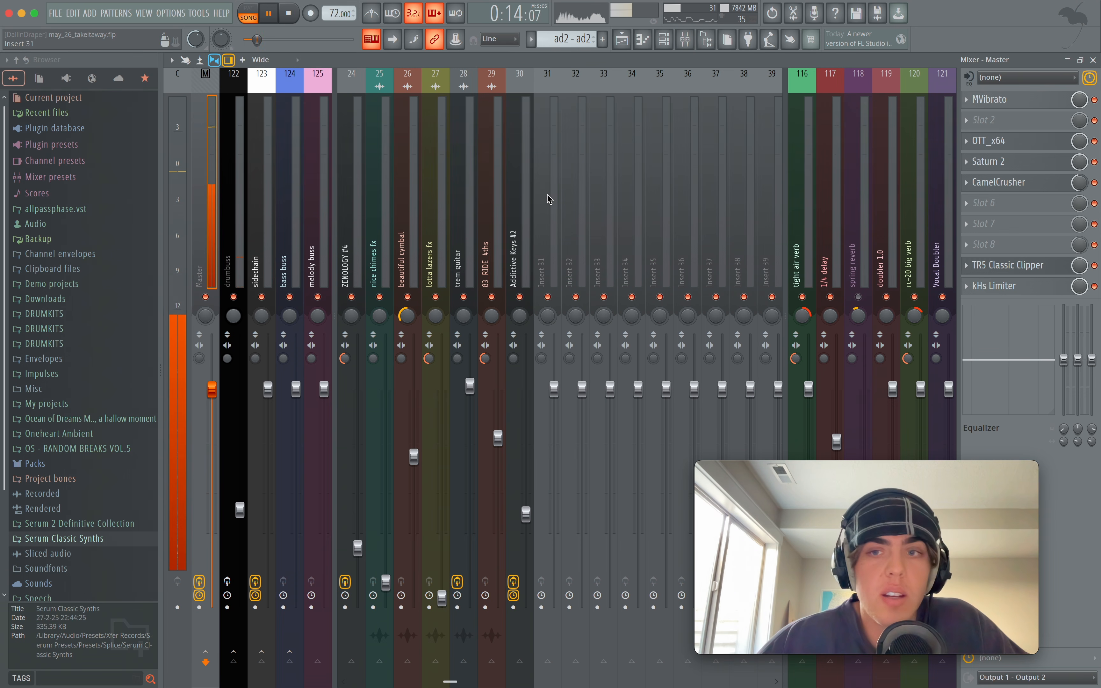
{"action": "scroll", "coordinate": [519, 228], "scroll_direction": "left", "scroll_amount": 10}
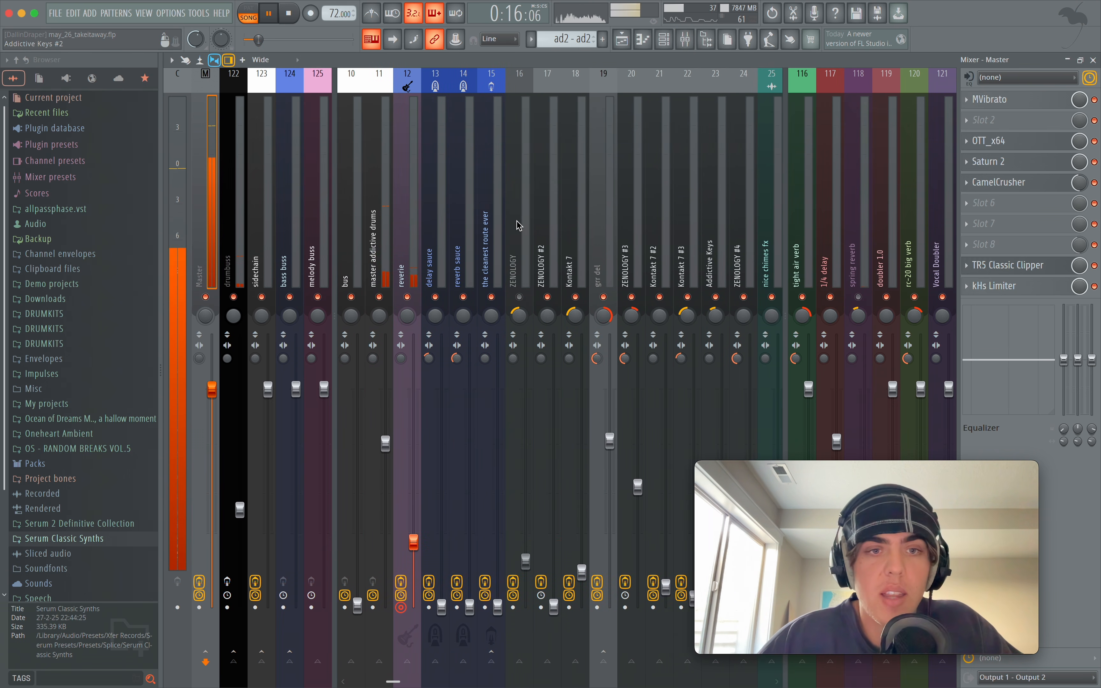
{"action": "scroll", "coordinate": [518, 226], "scroll_direction": "left", "scroll_amount": 3}
{"action": "left_click", "coordinate": [866, 259]}
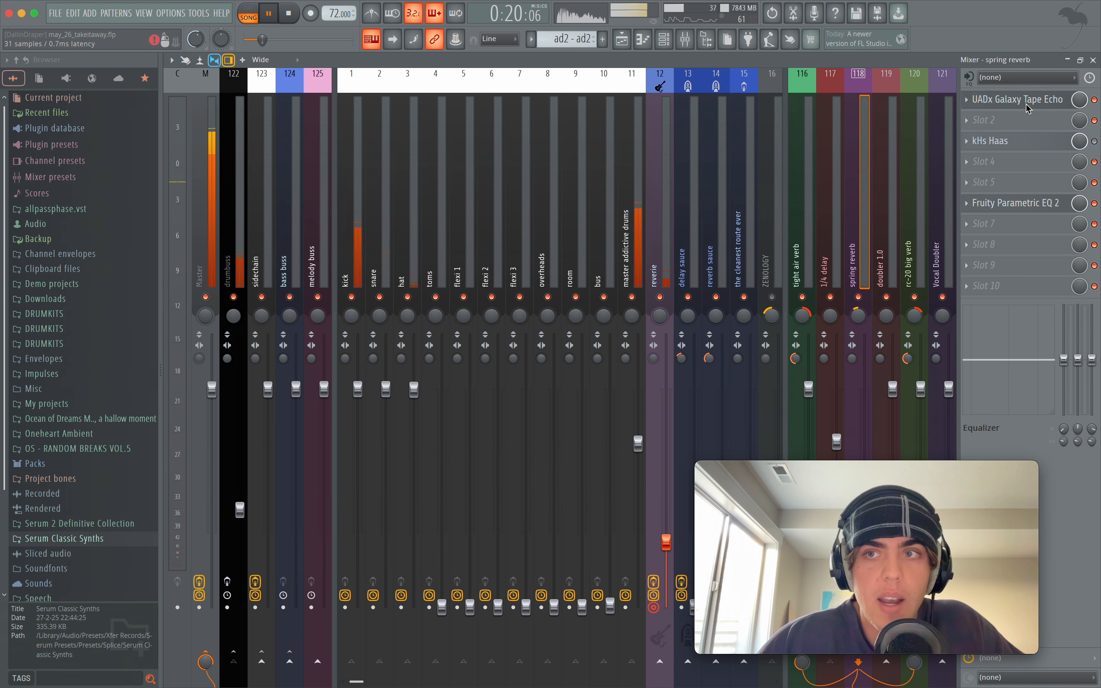
{"action": "left_click", "coordinate": [1030, 110]}
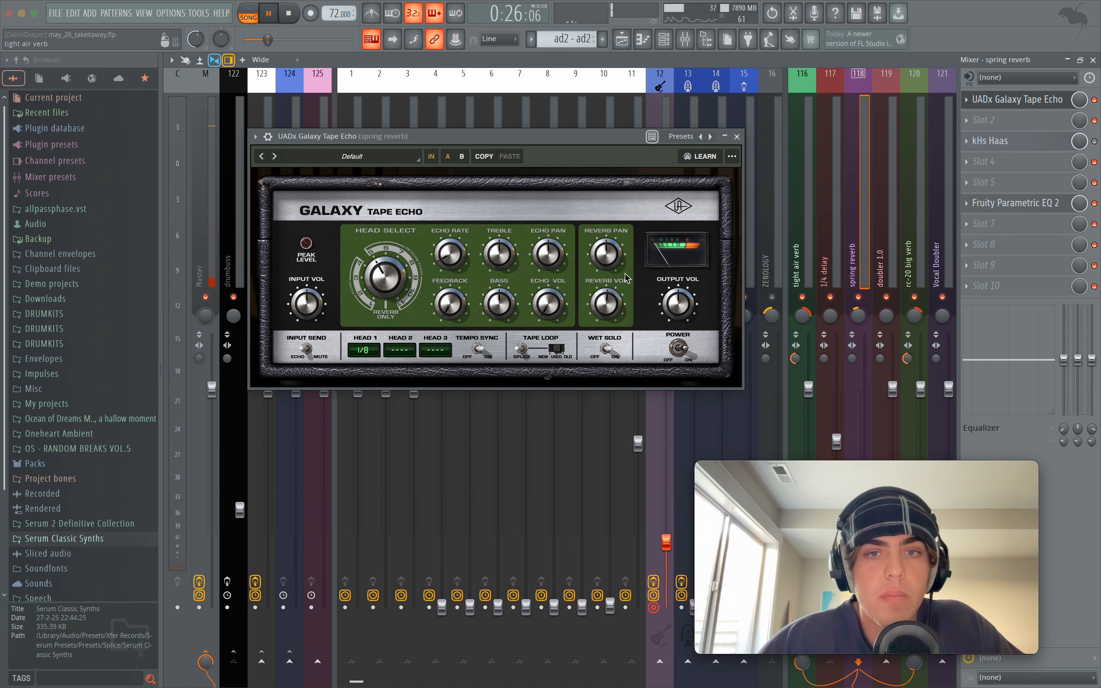
{"action": "left_click", "coordinate": [737, 137]}
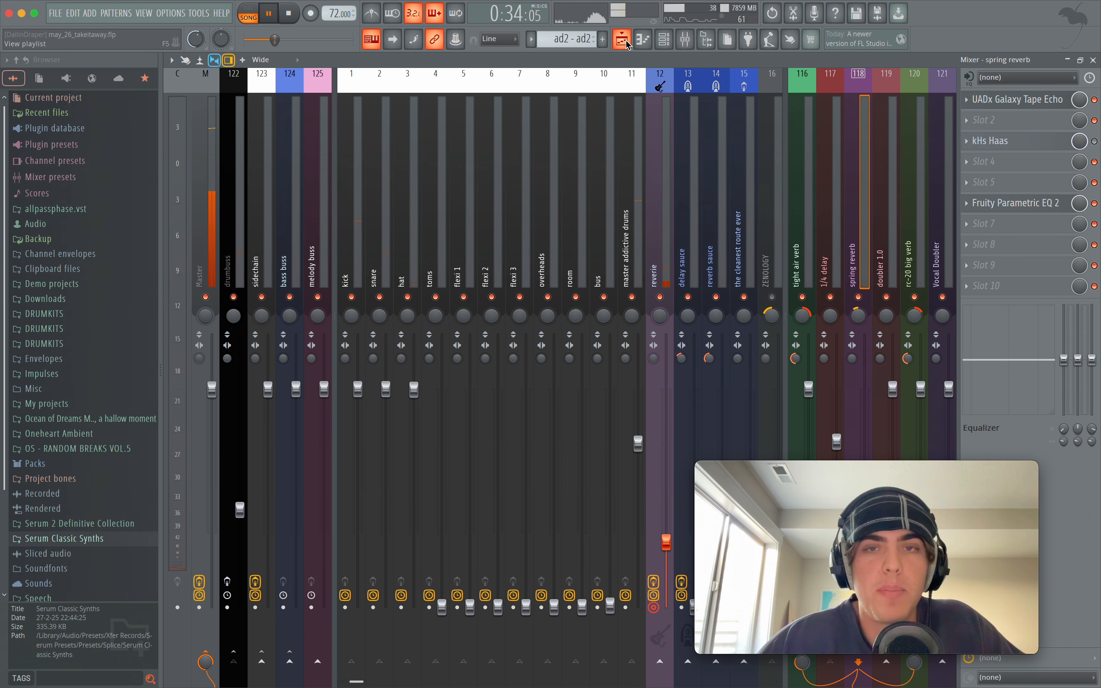
- Enable the effect slots on the drumbuss mixer track and inspect its UADx LA-2A Tube Compressor and Little Radiator during playback
{"action": "left_click", "coordinate": [237, 246]}
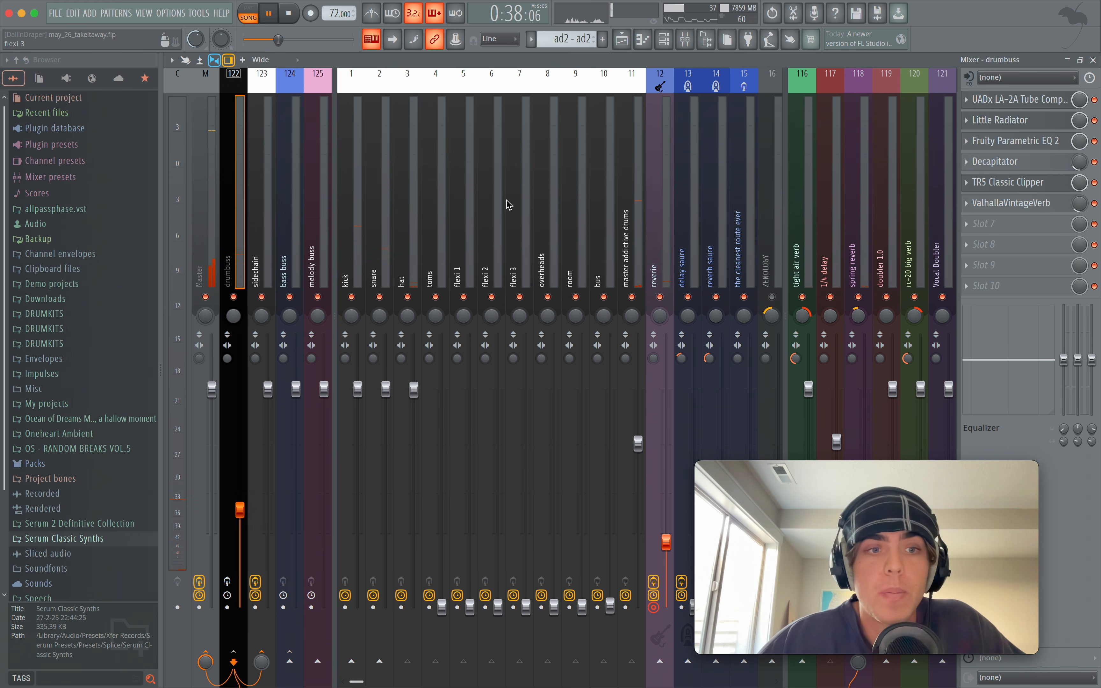
{"action": "left_click", "coordinate": [227, 580]}
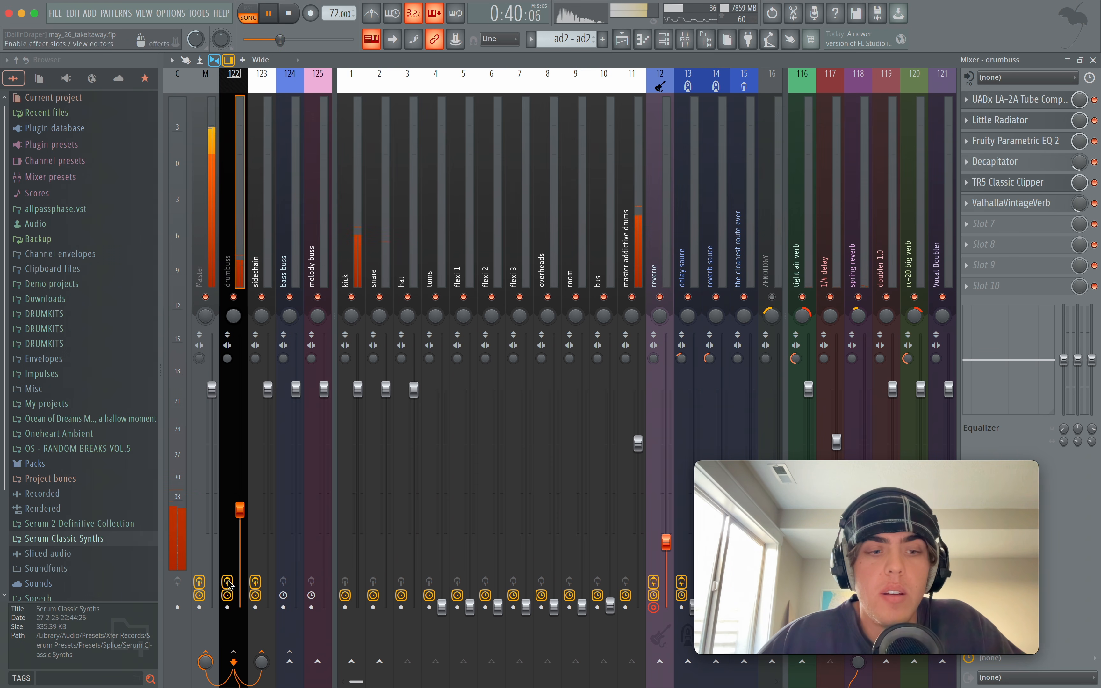
{"action": "left_click", "coordinate": [1023, 99]}
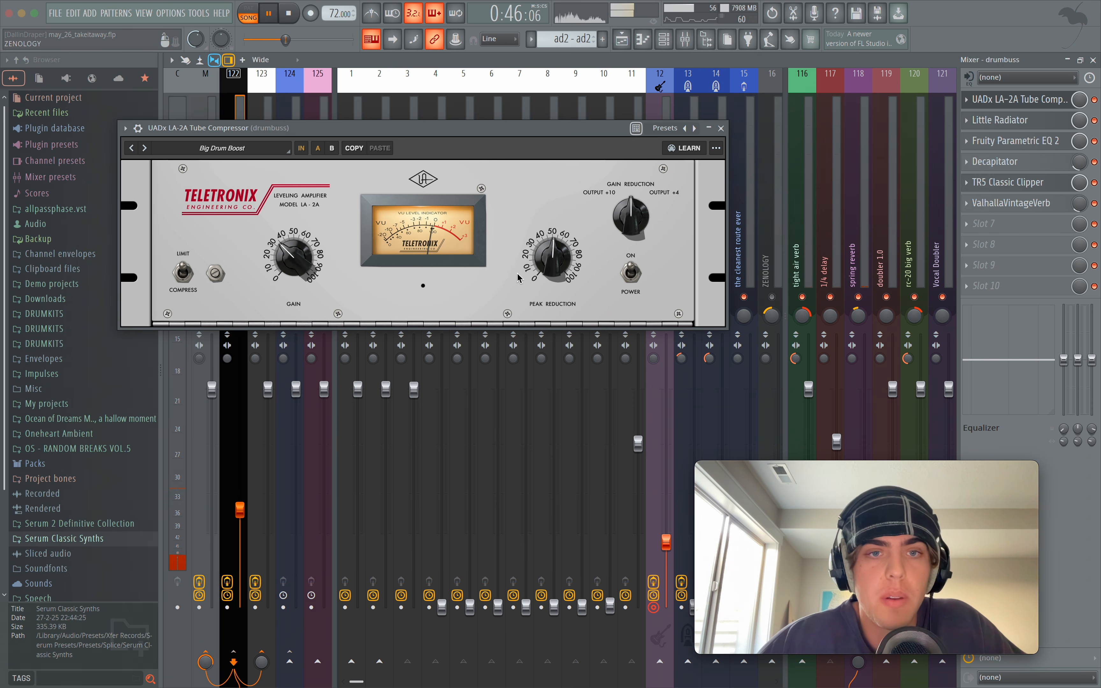
{"action": "left_click", "coordinate": [721, 130]}
{"action": "left_click", "coordinate": [1003, 120]}
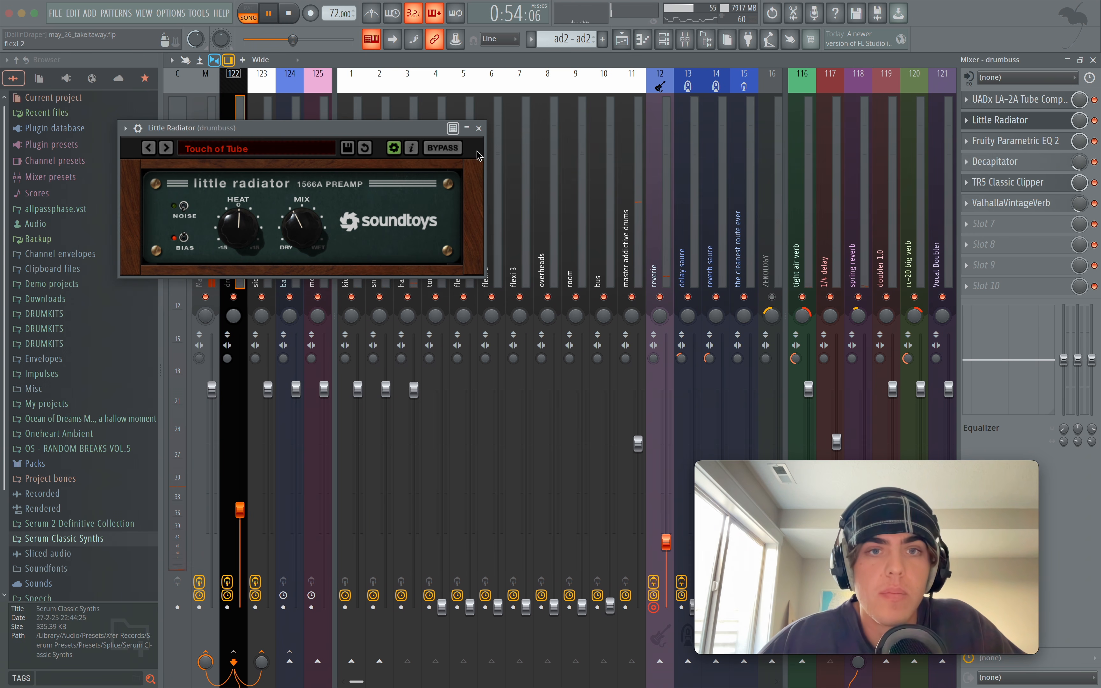
{"action": "left_click", "coordinate": [479, 129]}
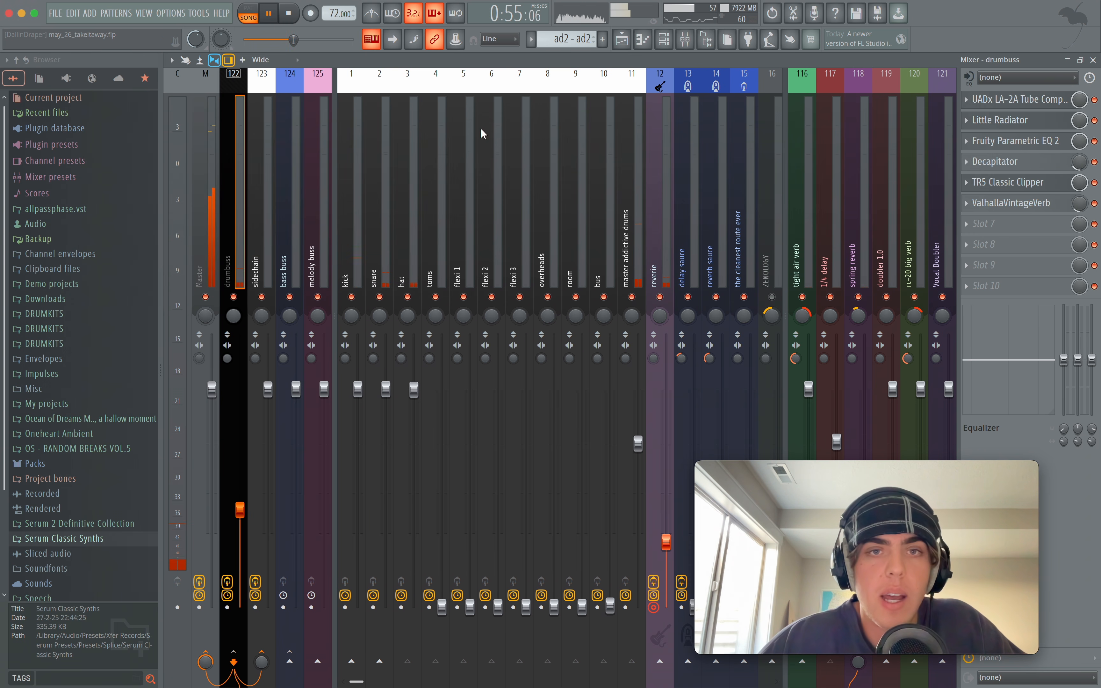
- Inspect the Fruity Parametric EQ 2 and Decapitator settings on the drumbuss track, closing each plugin when done
{"action": "left_click", "coordinate": [1019, 140]}
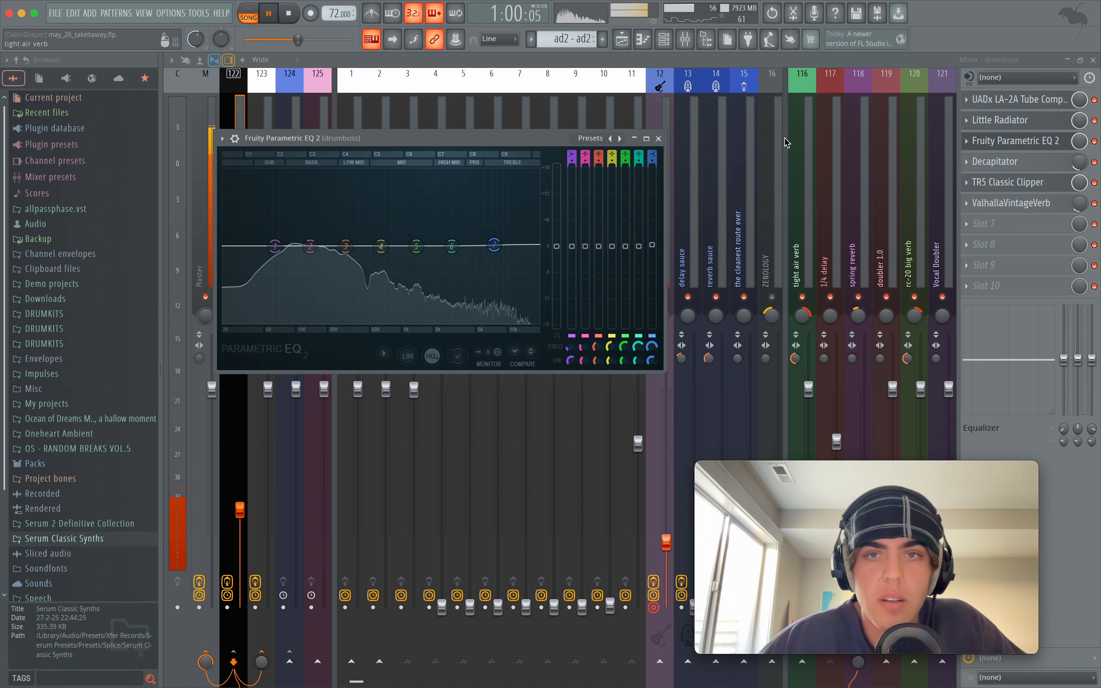
{"action": "left_click", "coordinate": [660, 138]}
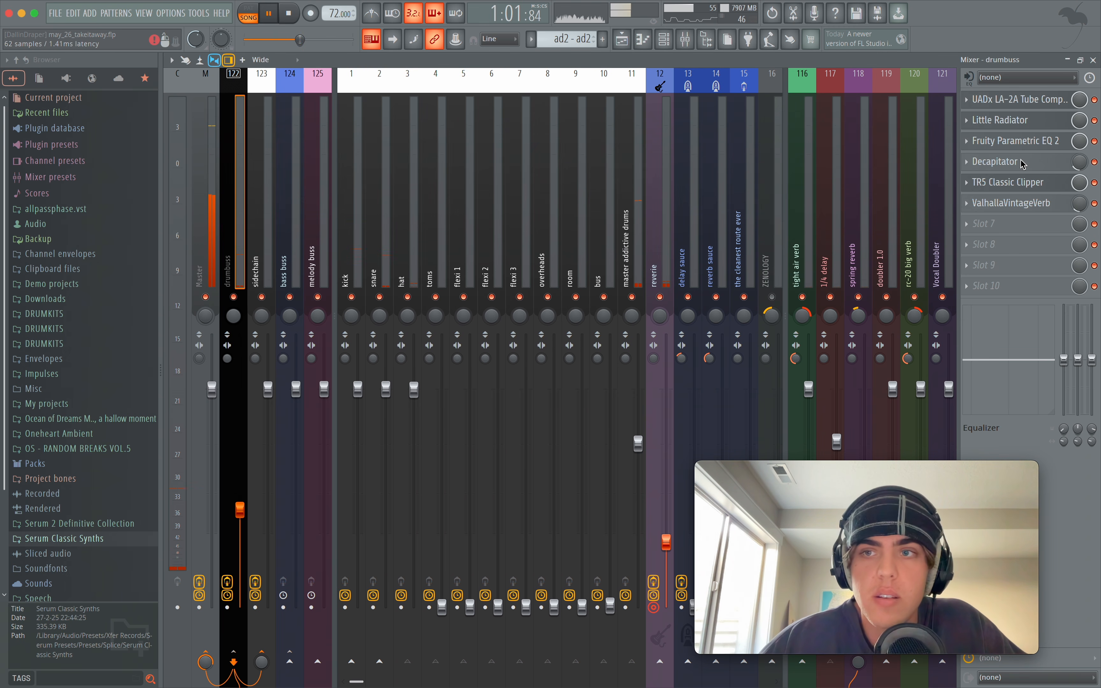
{"action": "left_click", "coordinate": [996, 162]}
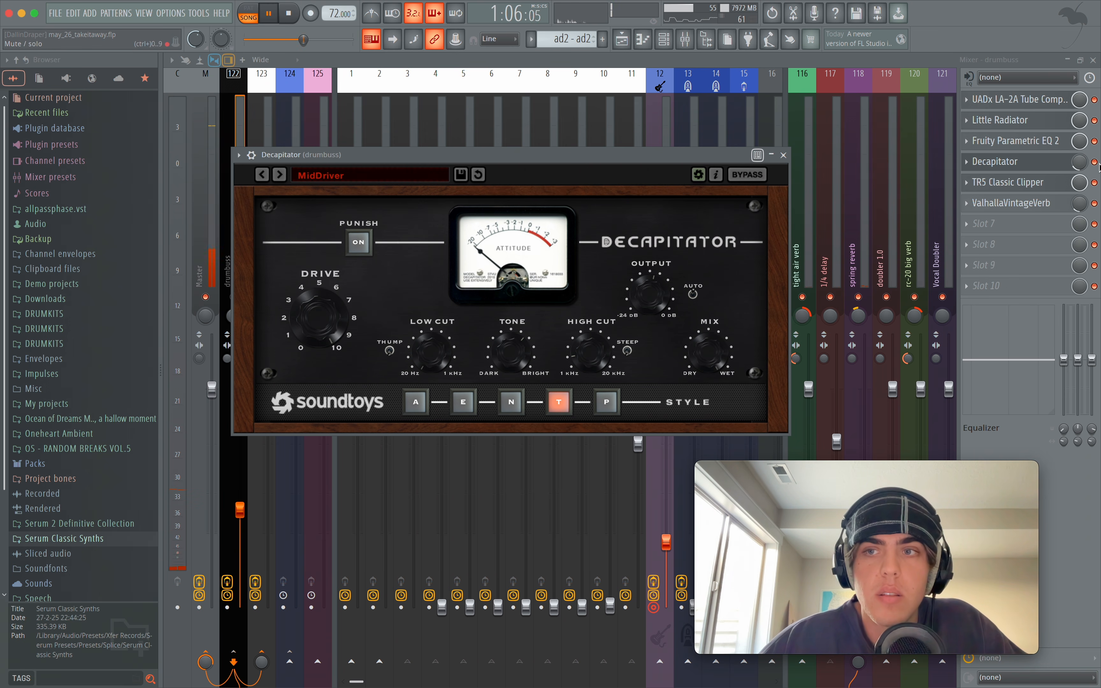
{"action": "left_click", "coordinate": [784, 156]}
- Inspect the drumbuss track's TR5 Classic Clipper and ValhallaVintageVerb during playback, trying the reverb's mix level at 81%
{"action": "key", "text": "space"}
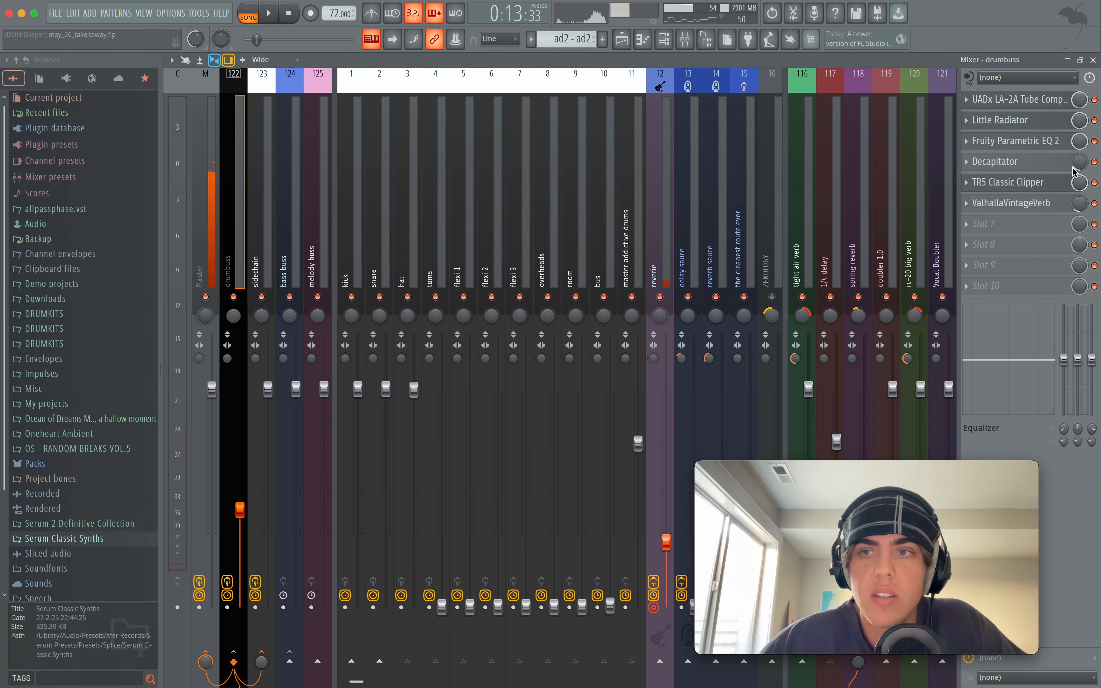
{"action": "left_click", "coordinate": [1042, 184]}
{"action": "key", "text": "space"}
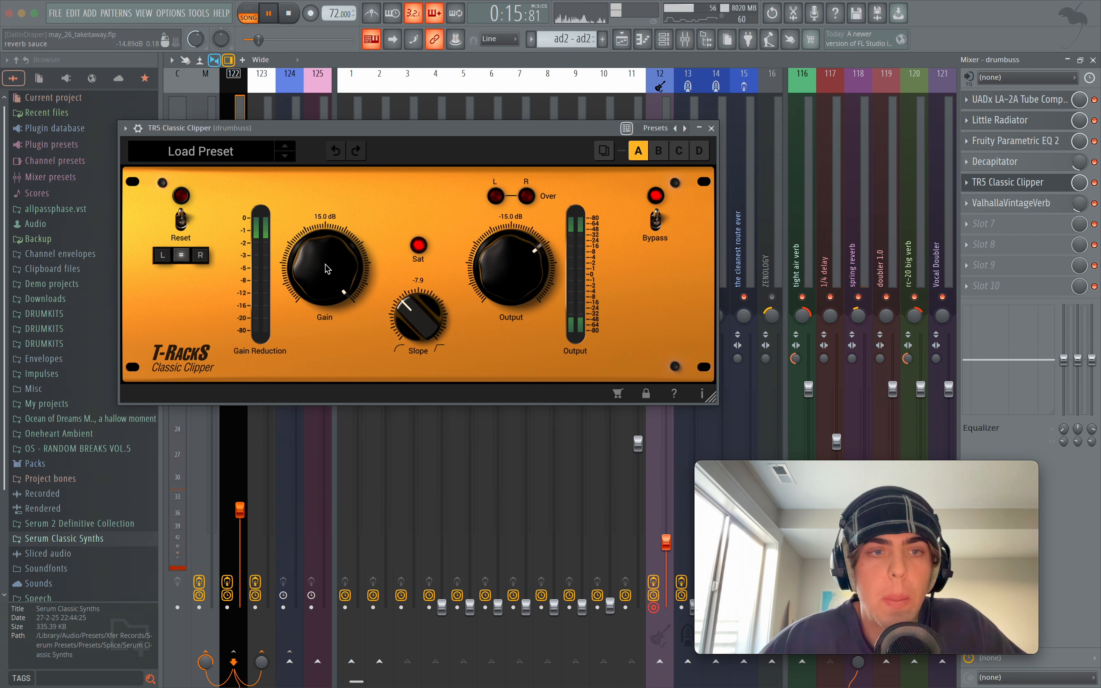
{"action": "left_click", "coordinate": [711, 128]}
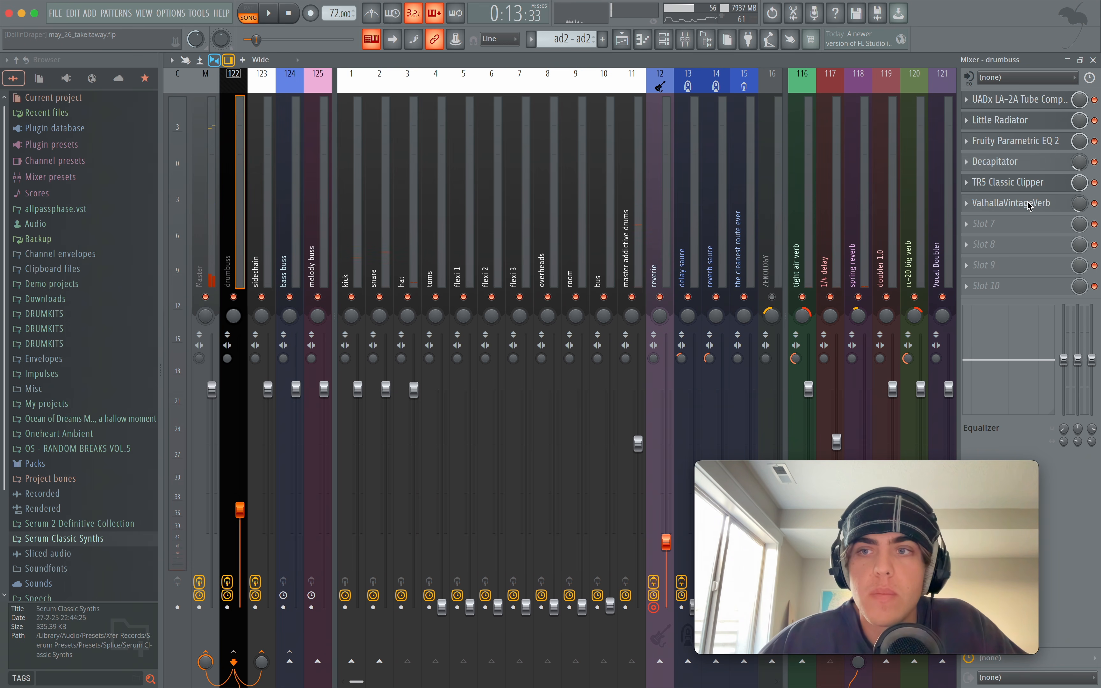
{"action": "left_click", "coordinate": [1014, 202]}
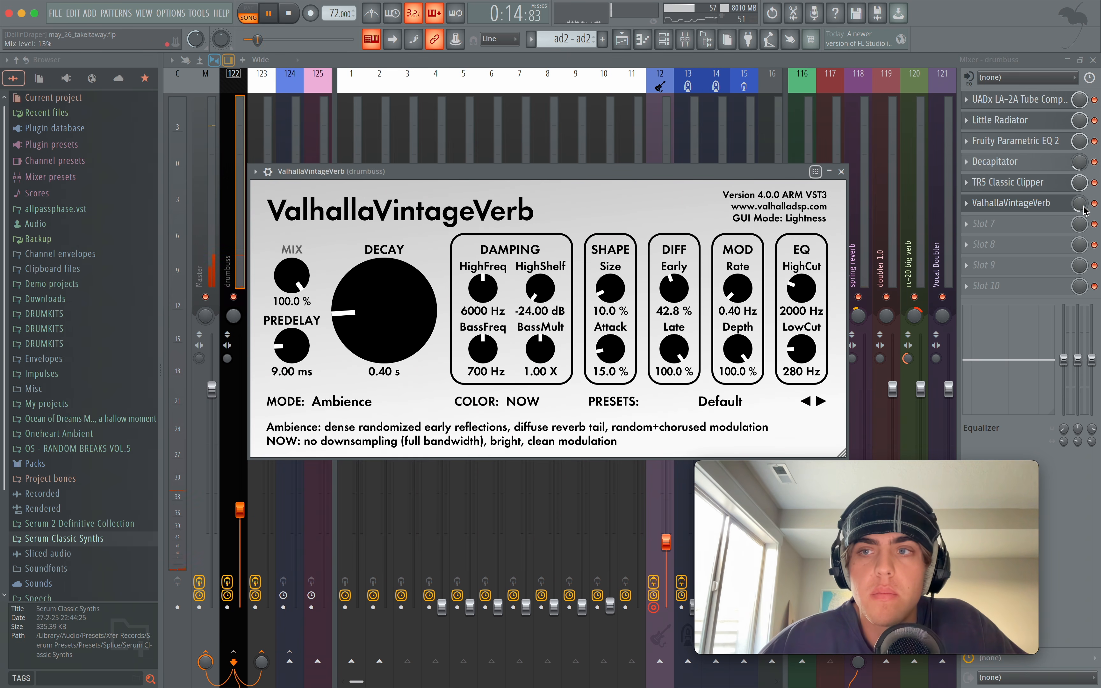
{"action": "left_click_drag", "start_coordinate": [1082, 208], "coordinate": [1083, 206]}
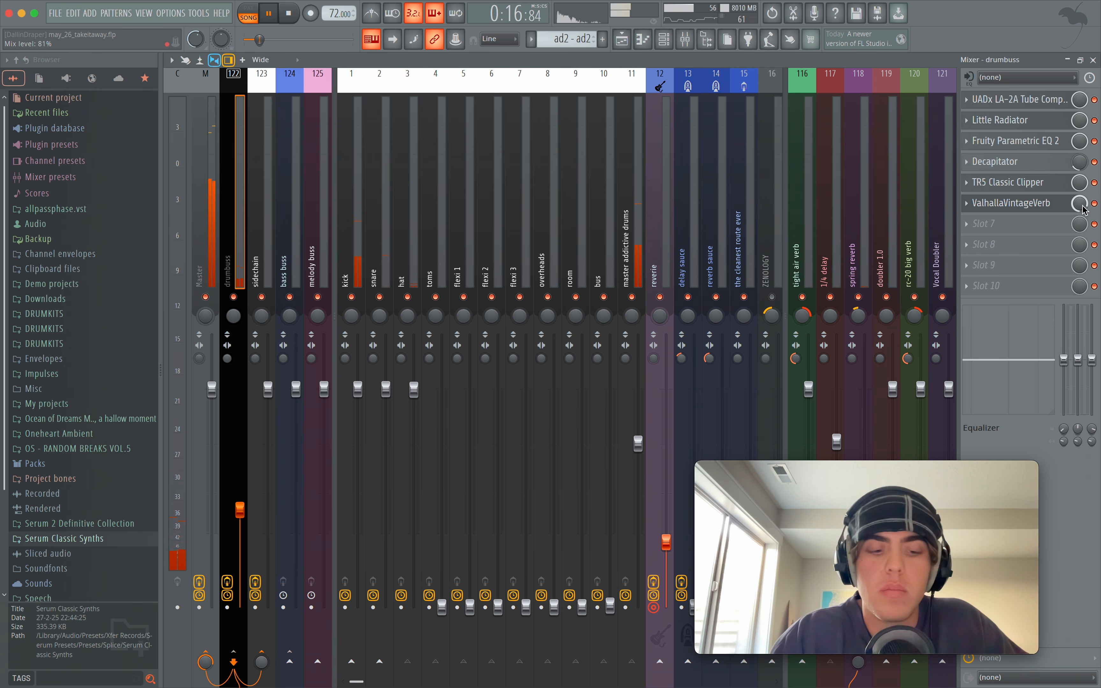
- Return to the playlist, turn off Track 7's solo so all tracks are active, and restart playback
{"action": "key", "text": "F5"}
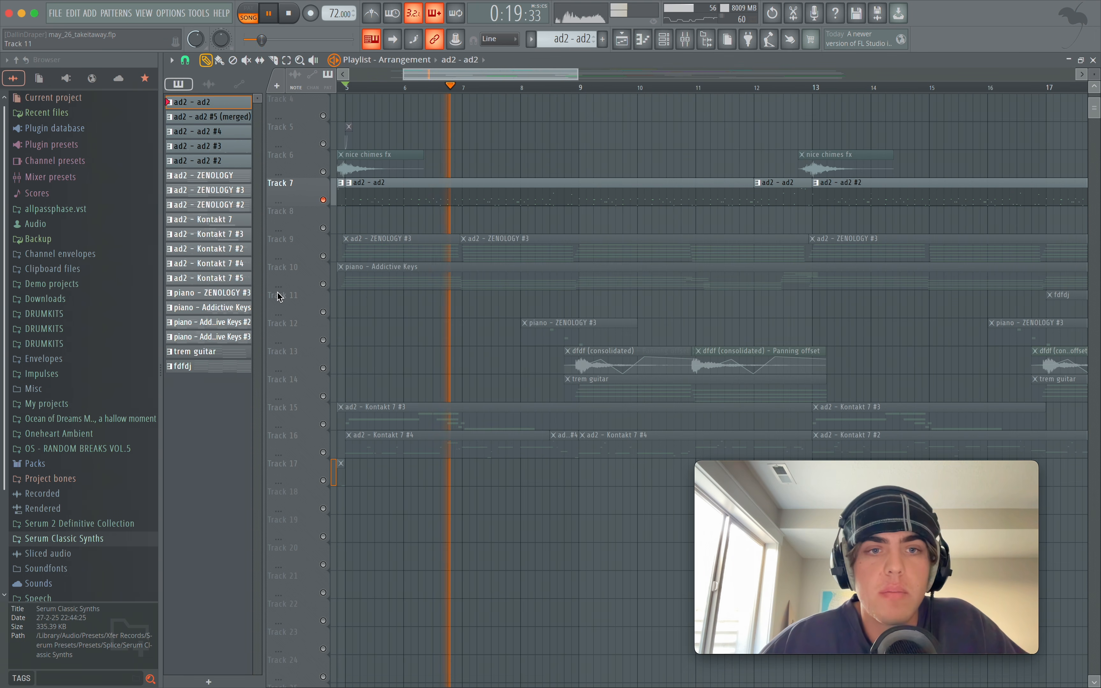
{"action": "key", "text": "space"}
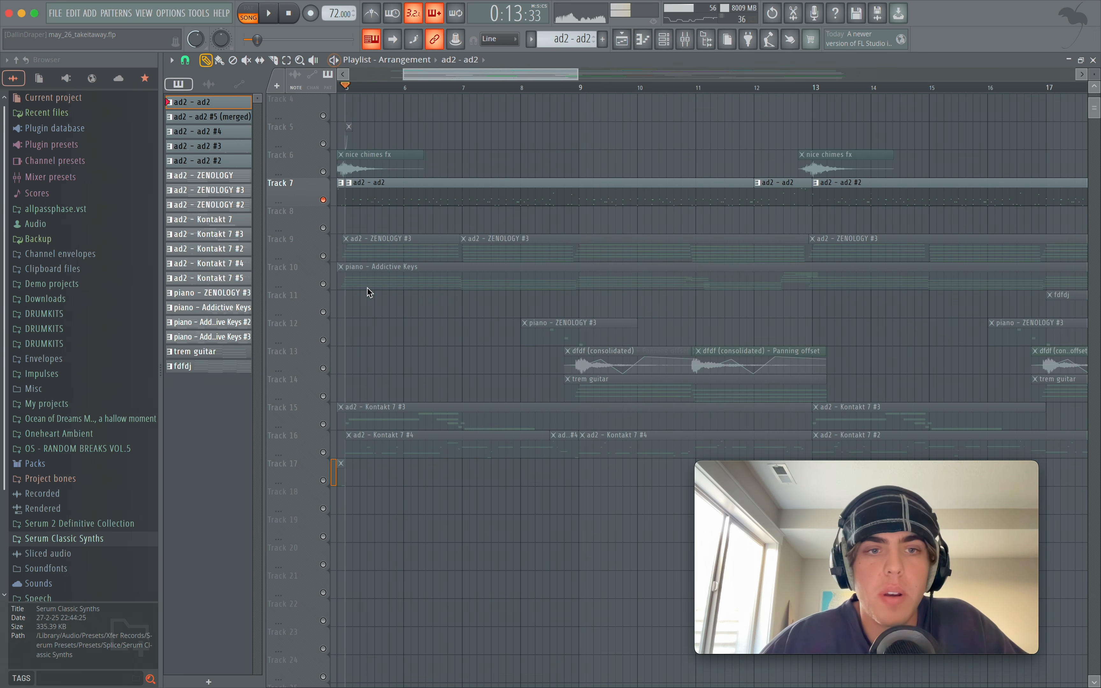
{"action": "left_click", "coordinate": [324, 284]}
{"action": "scroll", "coordinate": [403, 319], "scroll_direction": "up", "scroll_amount": 3}
{"action": "key", "text": "space"}
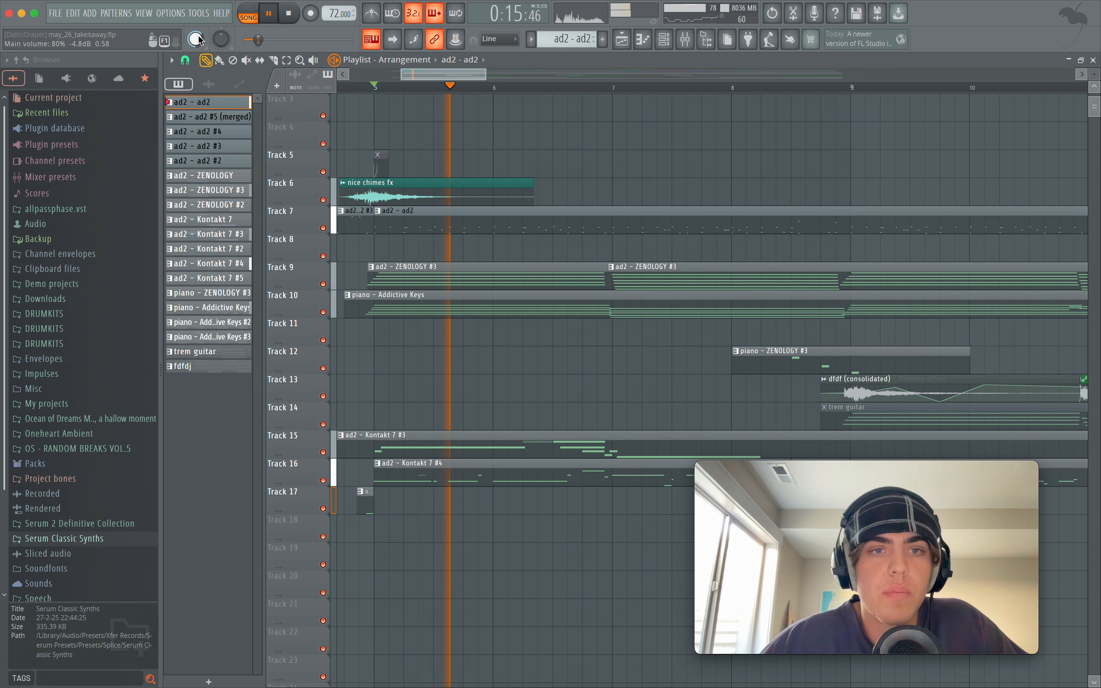
- Listen to the full arrangement while looking over its clips in the playlist from bar 5 onward, stopping playback at the end
{"action": "scroll", "coordinate": [371, 263], "scroll_direction": "down", "scroll_amount": 3}
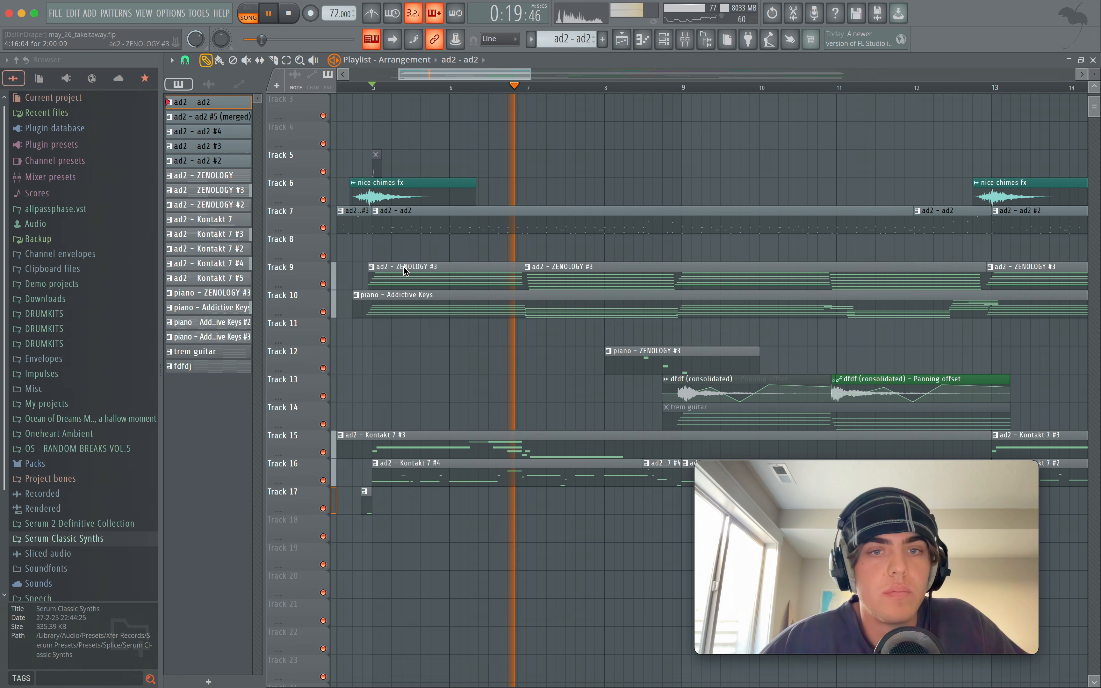
{"action": "scroll", "coordinate": [416, 269], "scroll_direction": "up", "scroll_amount": 1}
{"action": "scroll", "coordinate": [494, 315], "scroll_direction": "up", "scroll_amount": 1}
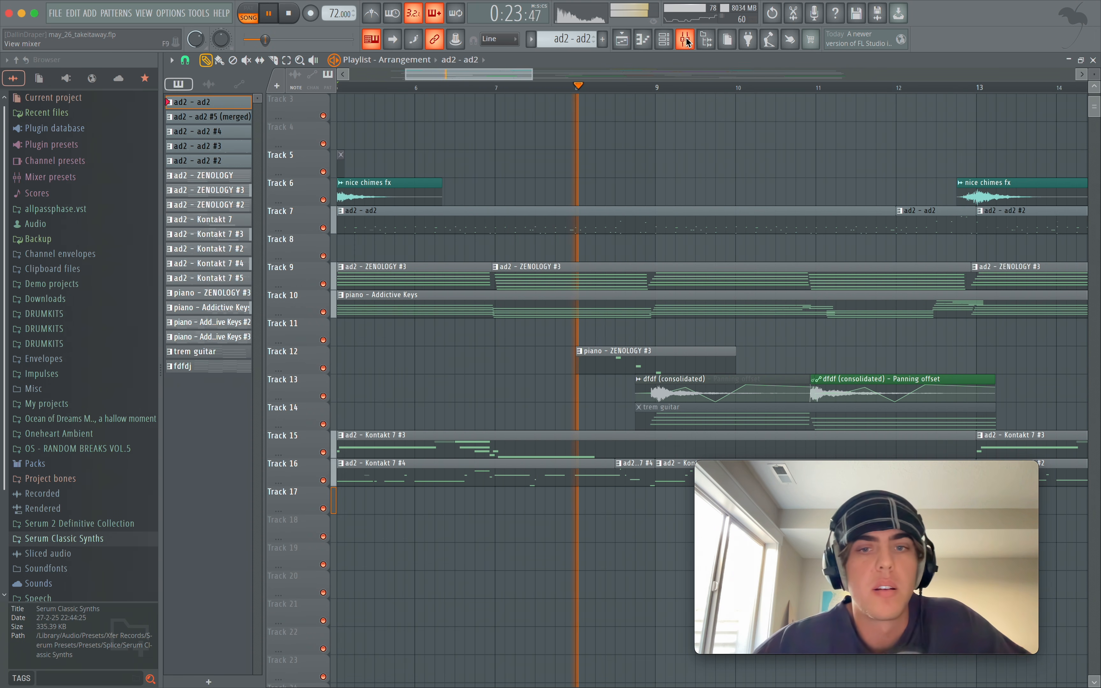
{"action": "scroll", "coordinate": [684, 346], "scroll_direction": "up", "scroll_amount": 3}
{"action": "scroll", "coordinate": [684, 346], "scroll_direction": "down", "scroll_amount": 3}
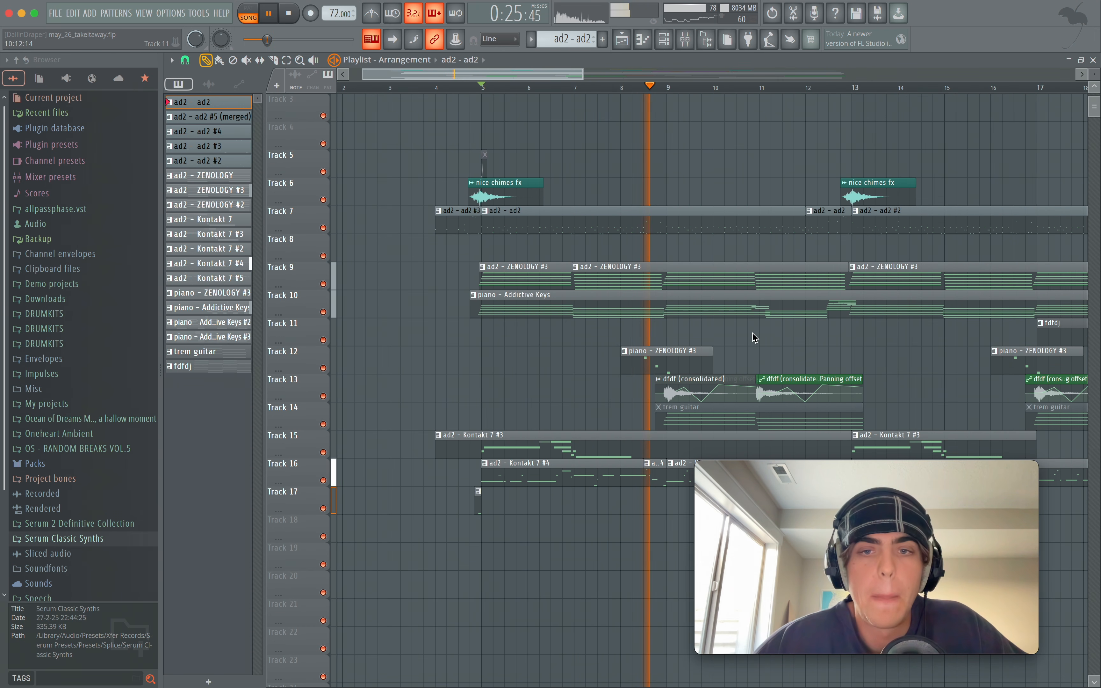
{"action": "scroll", "coordinate": [684, 372], "scroll_direction": "down", "scroll_amount": 3}
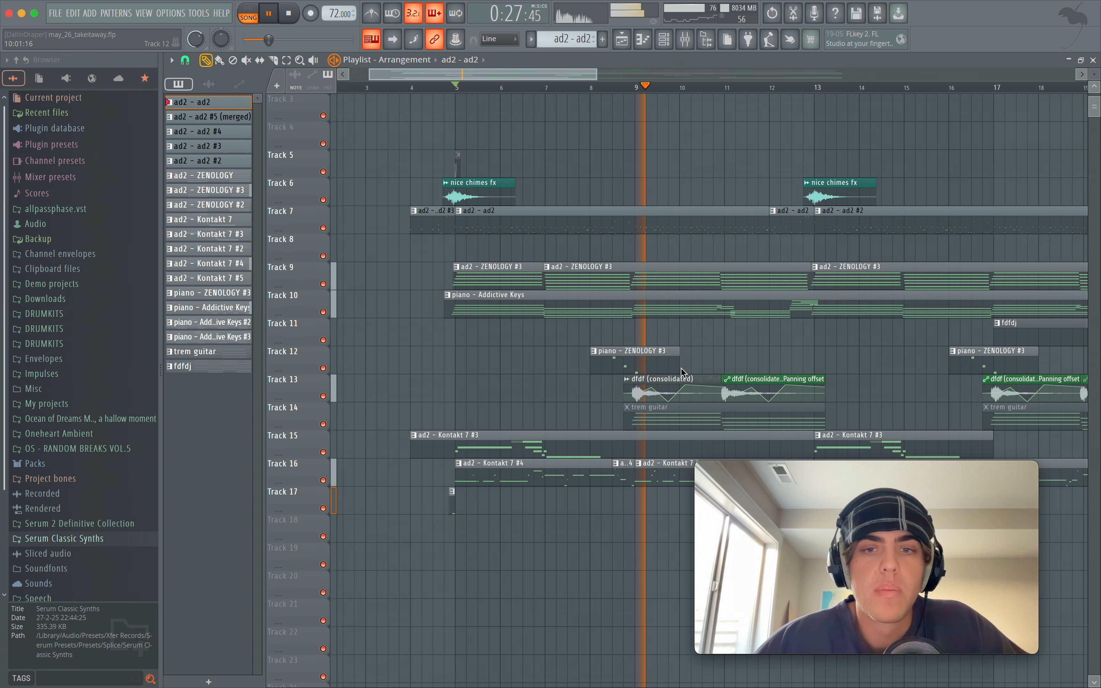
{"action": "key", "text": "space"}
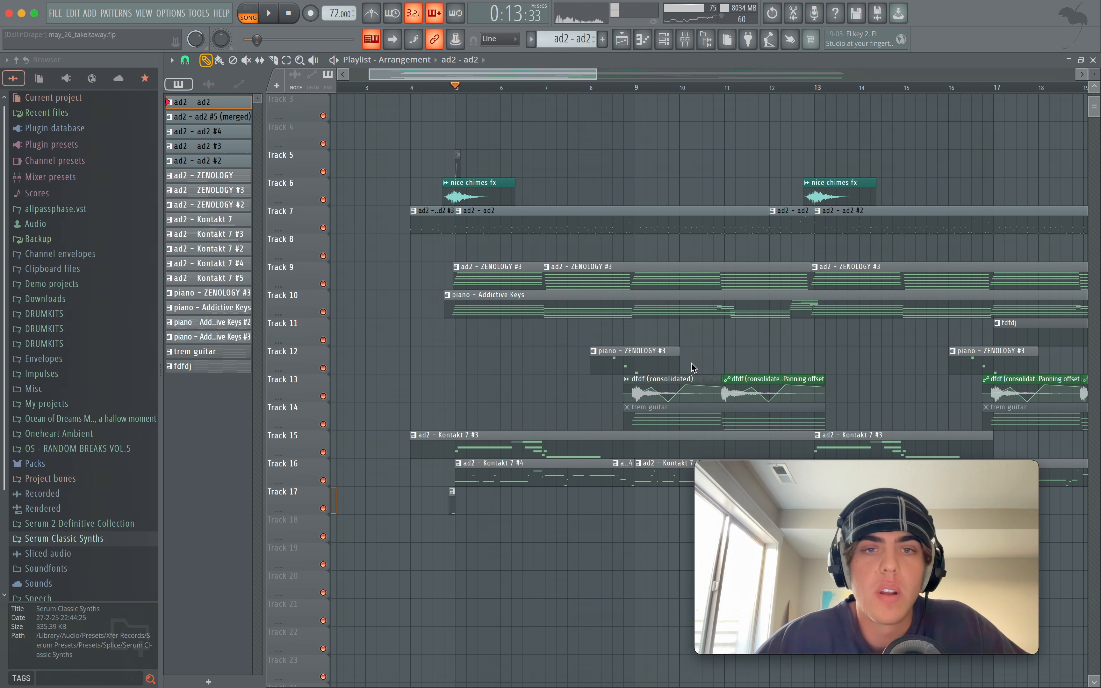
- Open the mixer, show the tight air verb track's effects and look through the project's insert tracks
{"action": "key", "text": "F9"}
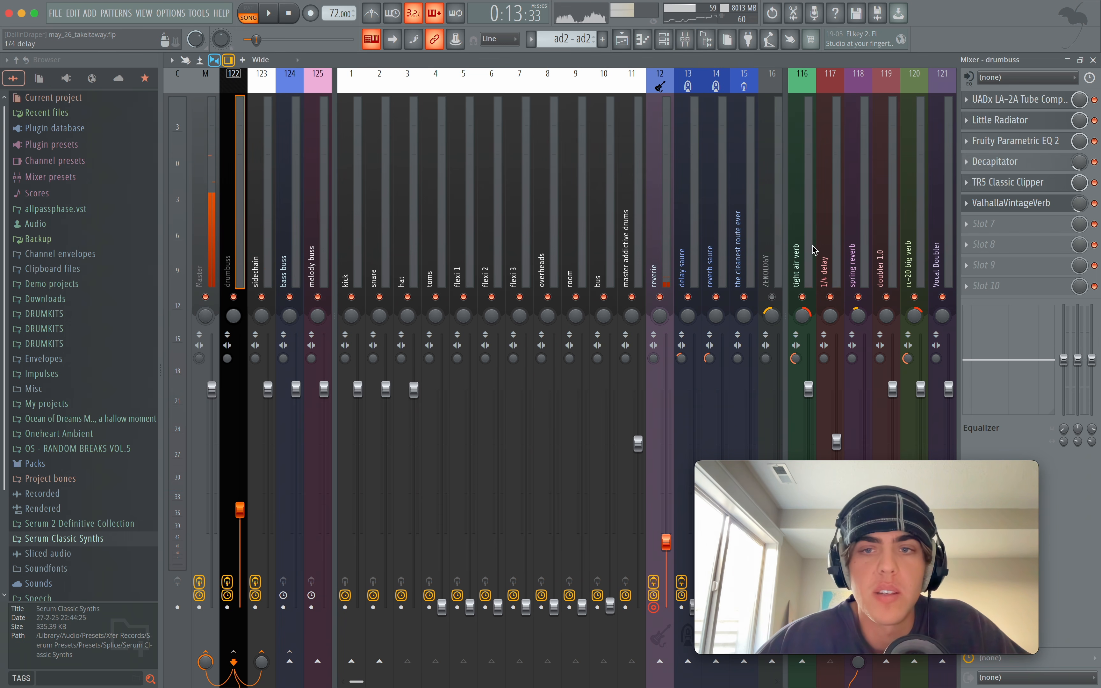
{"action": "left_click", "coordinate": [805, 265]}
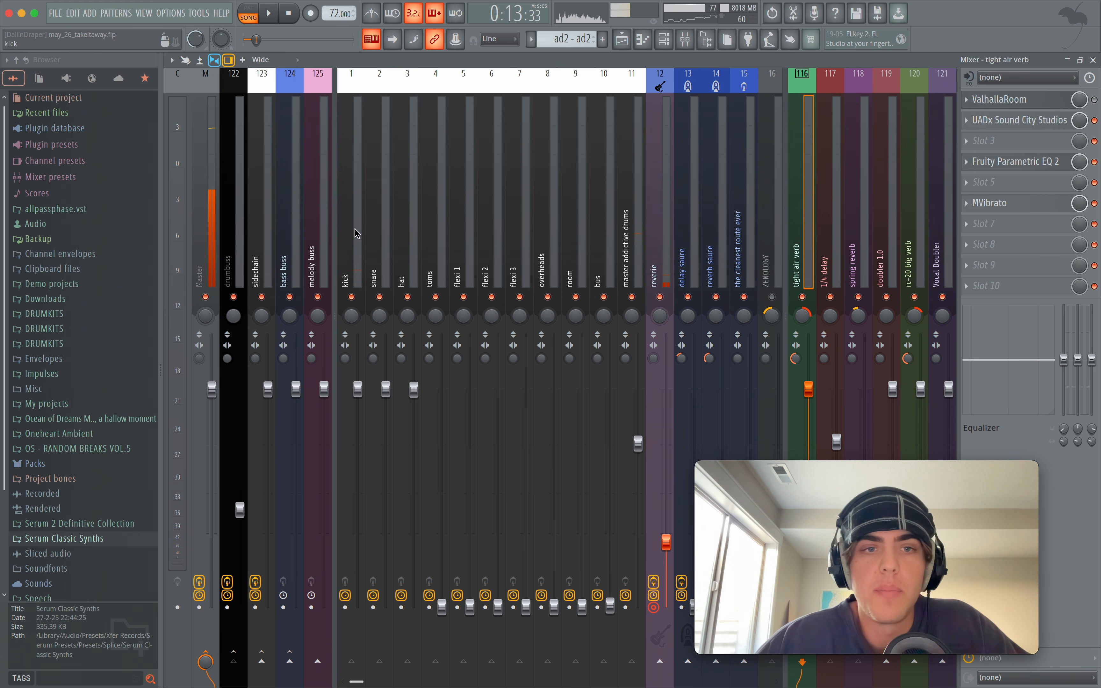
{"action": "scroll", "coordinate": [475, 228], "scroll_direction": "down", "scroll_amount": 1}
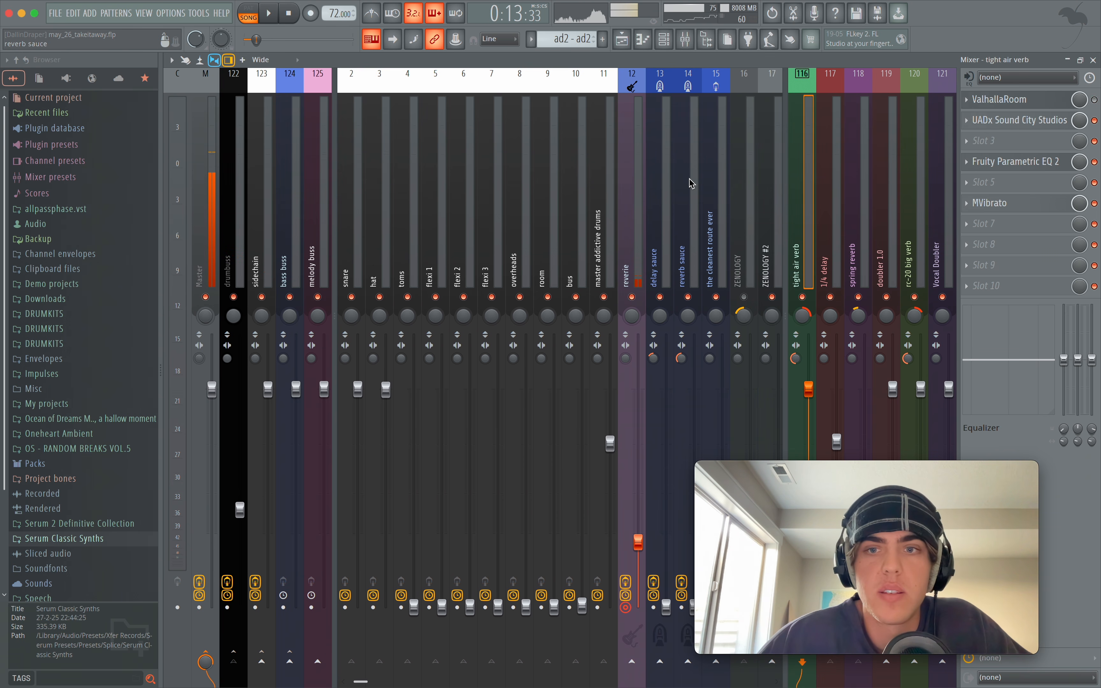
{"action": "scroll", "coordinate": [784, 223], "scroll_direction": "down", "scroll_amount": 9}
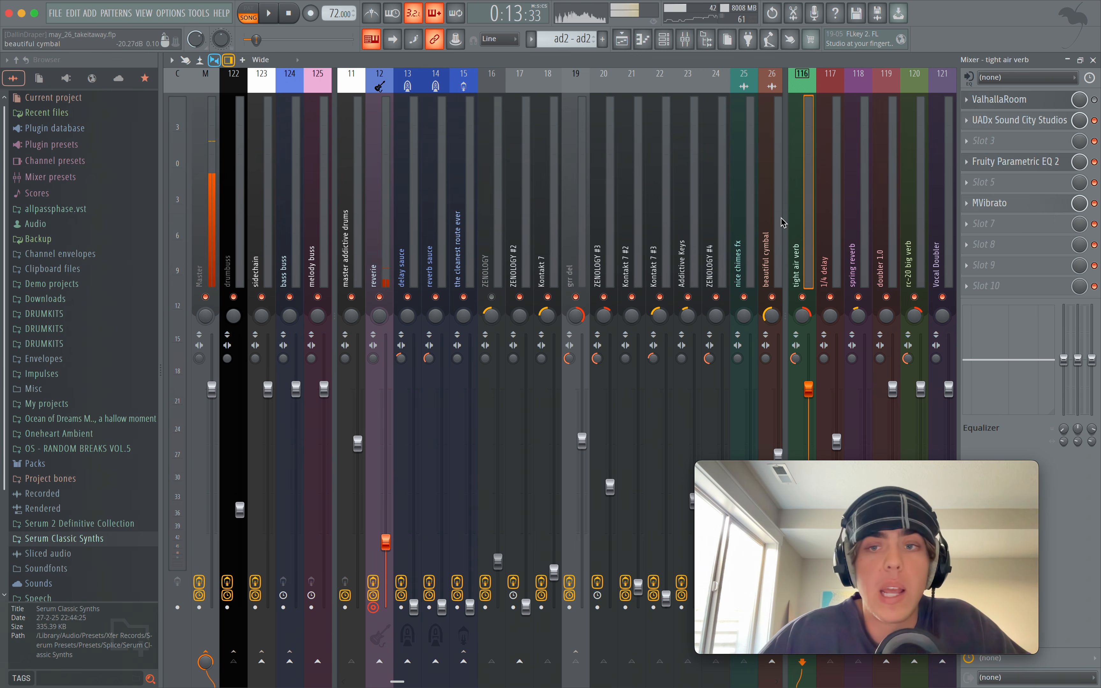
{"action": "scroll", "coordinate": [556, 255], "scroll_direction": "down", "scroll_amount": 2}
- Play the mix with the ZENOLOGY mixer track selected, toggling the tight air verb track to compare the sound
{"action": "key", "text": "space"}
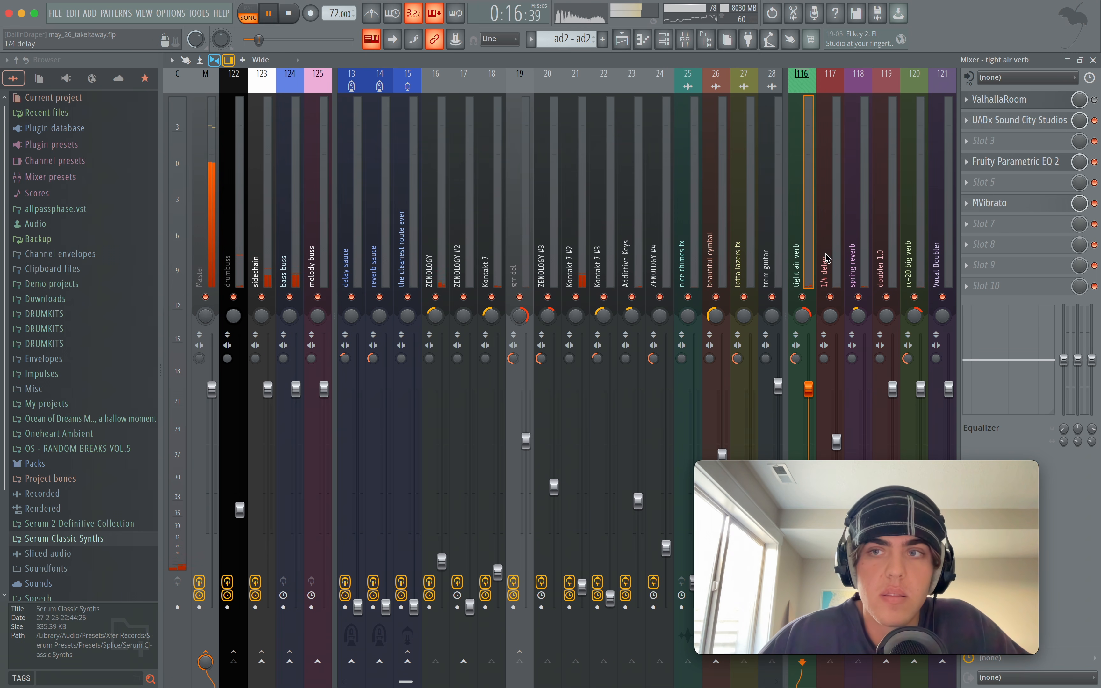
{"action": "left_click", "coordinate": [439, 273]}
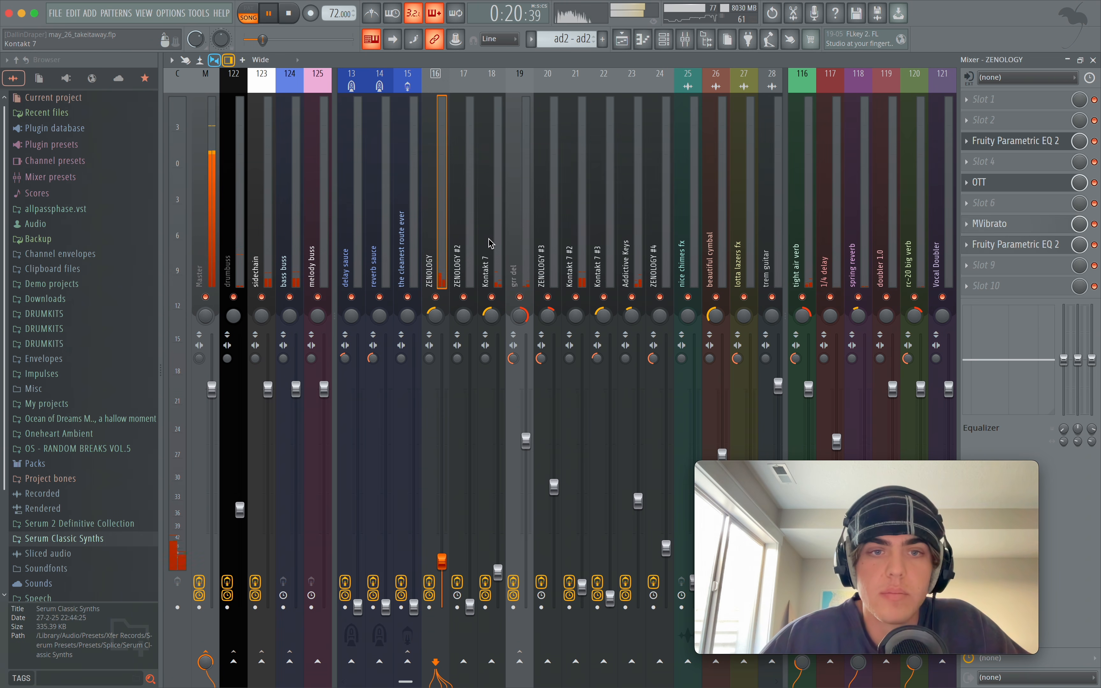
{"action": "left_click", "coordinate": [803, 297]}
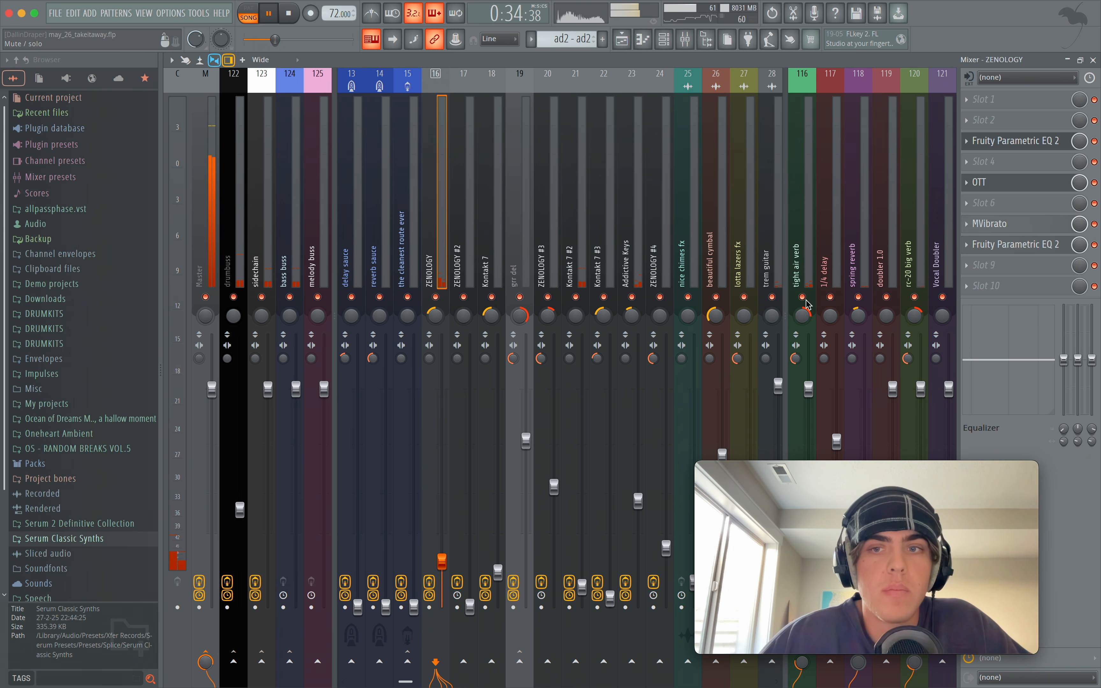
{"action": "key", "text": "space"}
- Look through the mixer's insert tracks, examining the effects on the tight air verb and trem guitar tracks
{"action": "scroll", "coordinate": [590, 233], "scroll_direction": "right", "scroll_amount": 3}
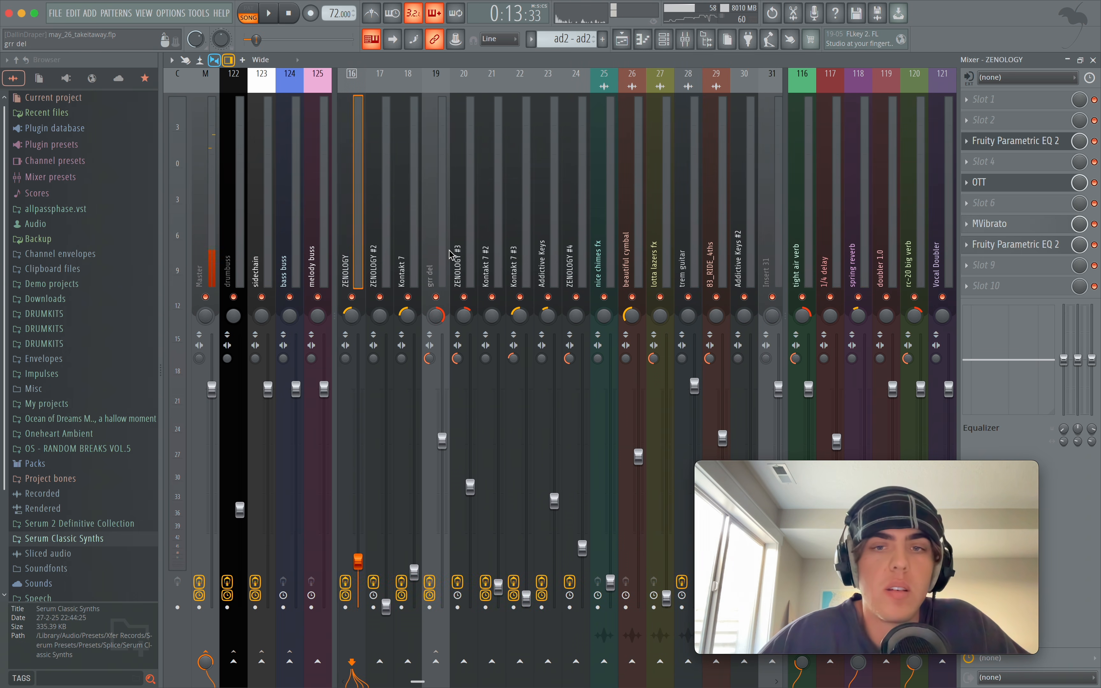
{"action": "scroll", "coordinate": [590, 232], "scroll_direction": "left", "scroll_amount": 4}
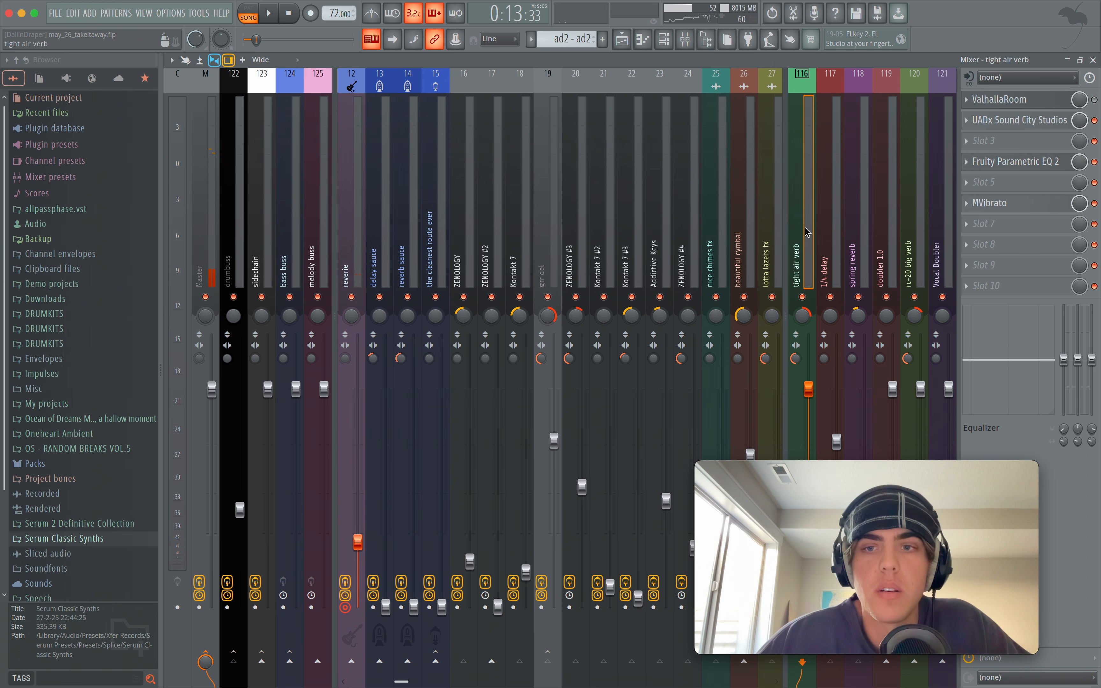
{"action": "scroll", "coordinate": [641, 239], "scroll_direction": "right", "scroll_amount": 1}
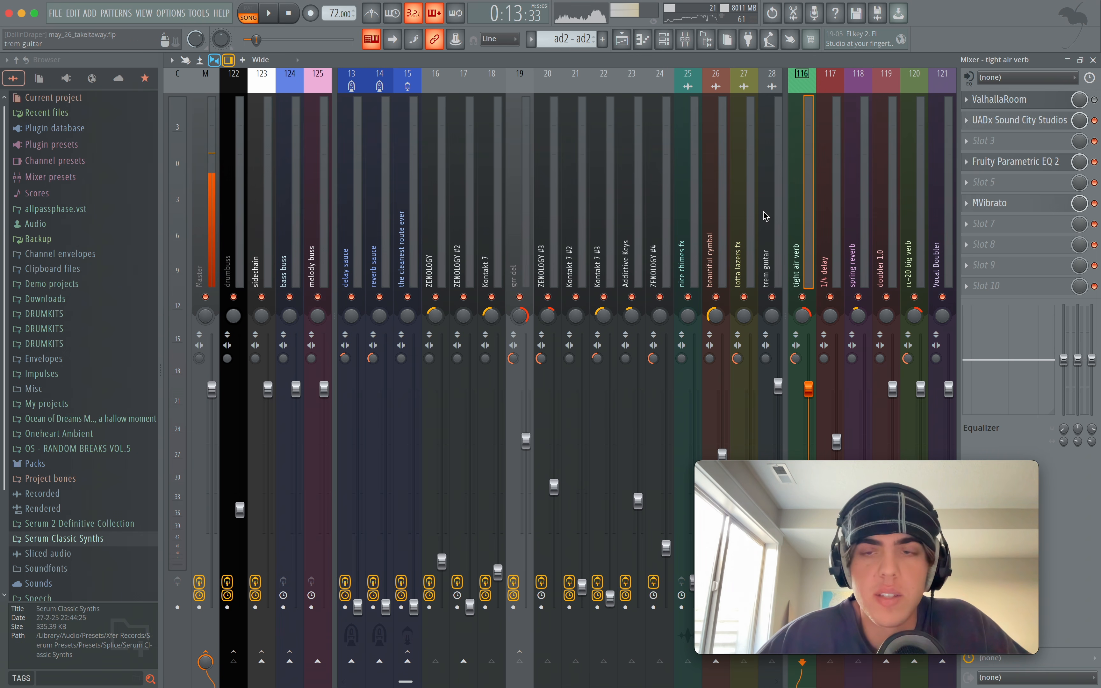
{"action": "scroll", "coordinate": [652, 237], "scroll_direction": "right", "scroll_amount": 5}
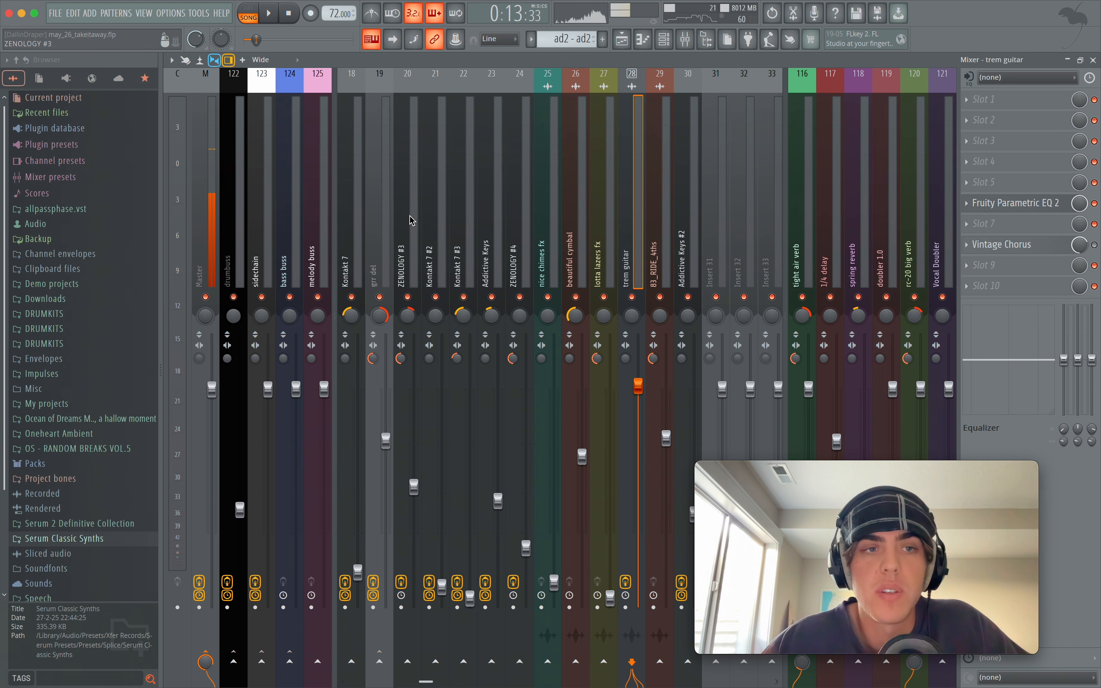
{"action": "scroll", "coordinate": [411, 221], "scroll_direction": "right", "scroll_amount": 4}
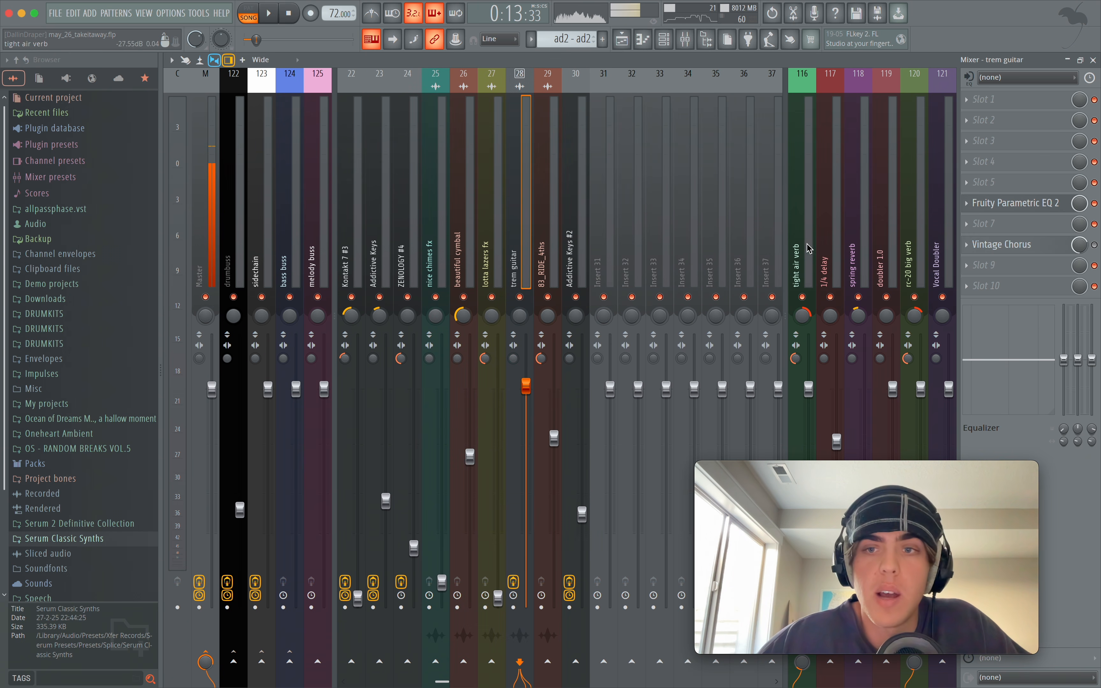
- Open RC-20 Retro Color on the rc-20 big verb track and examine its Space module's predelay
{"action": "left_click", "coordinate": [909, 260]}
{"action": "left_click", "coordinate": [1027, 141]}
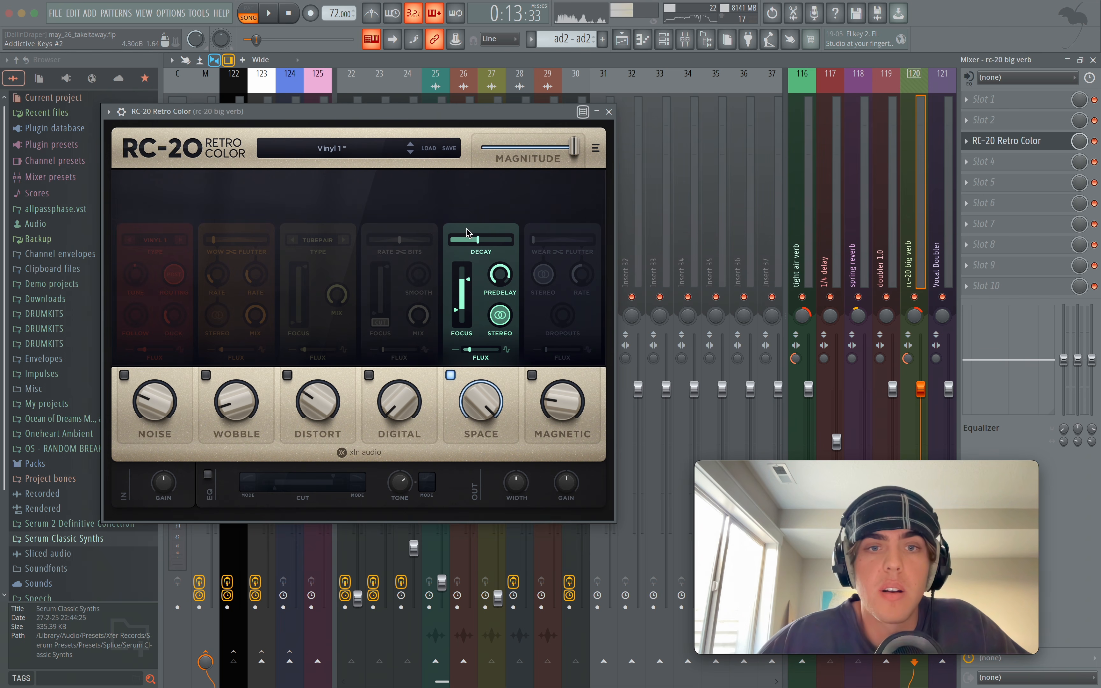
{"action": "left_click", "coordinate": [502, 275]}
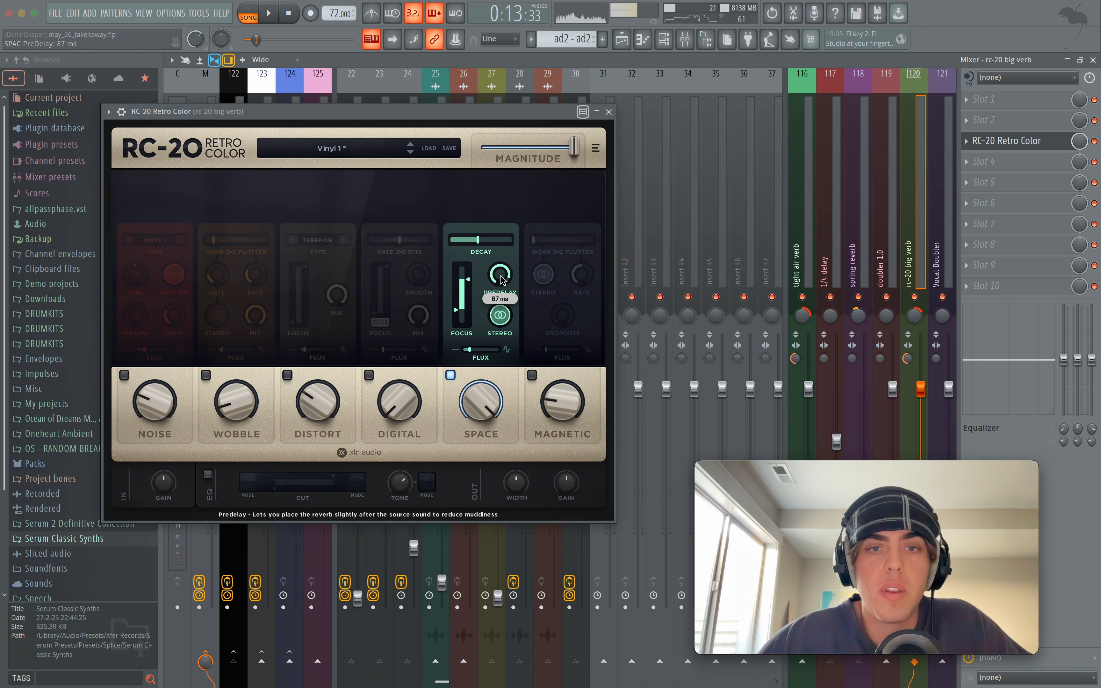
- Close RC-20 Retro Color and play the song, toggling the drumbuss track and looking across the mixer's insert tracks
{"action": "left_click", "coordinate": [609, 111]}
{"action": "key", "text": "space"}
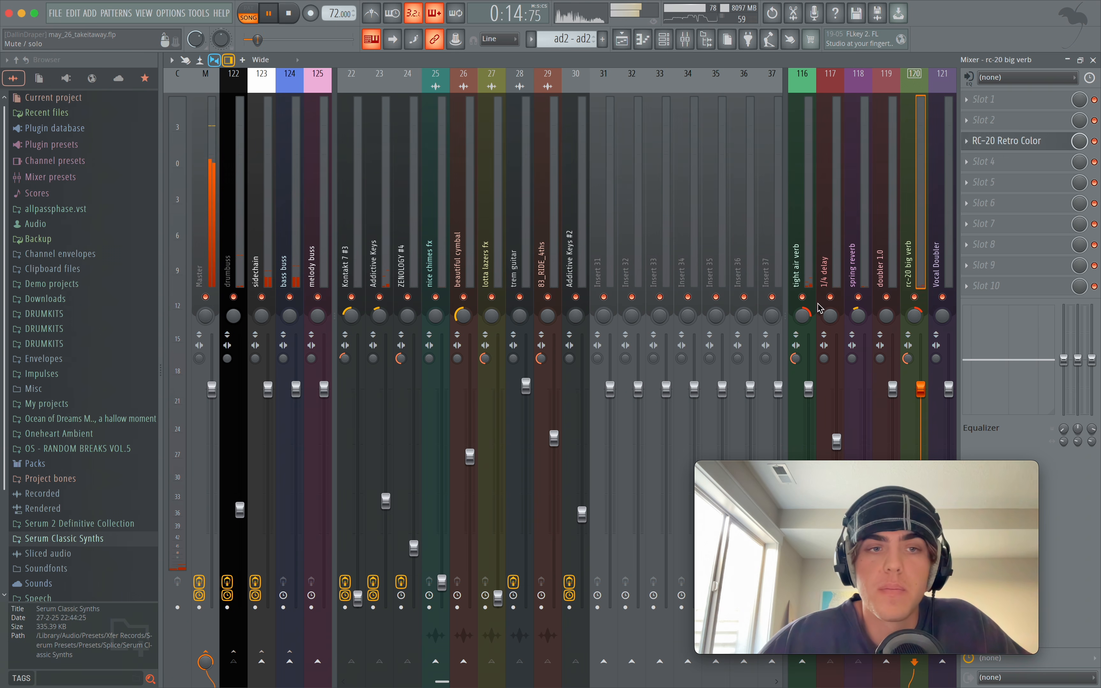
{"action": "left_click", "coordinate": [234, 297]}
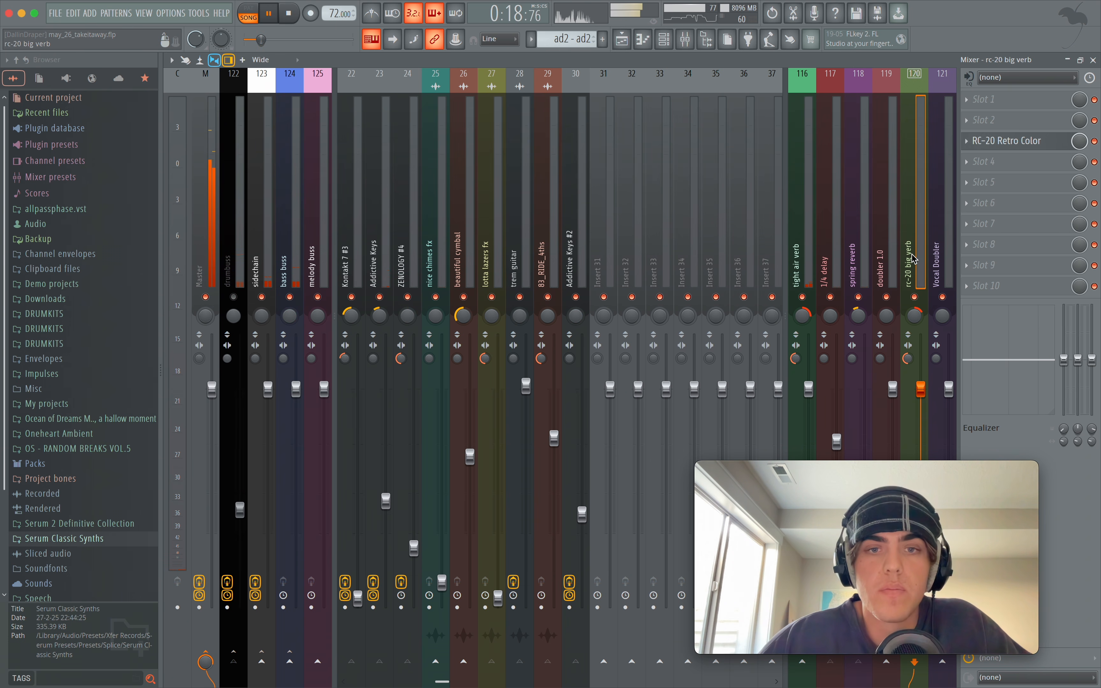
{"action": "scroll", "coordinate": [779, 268], "scroll_direction": "left", "scroll_amount": 10}
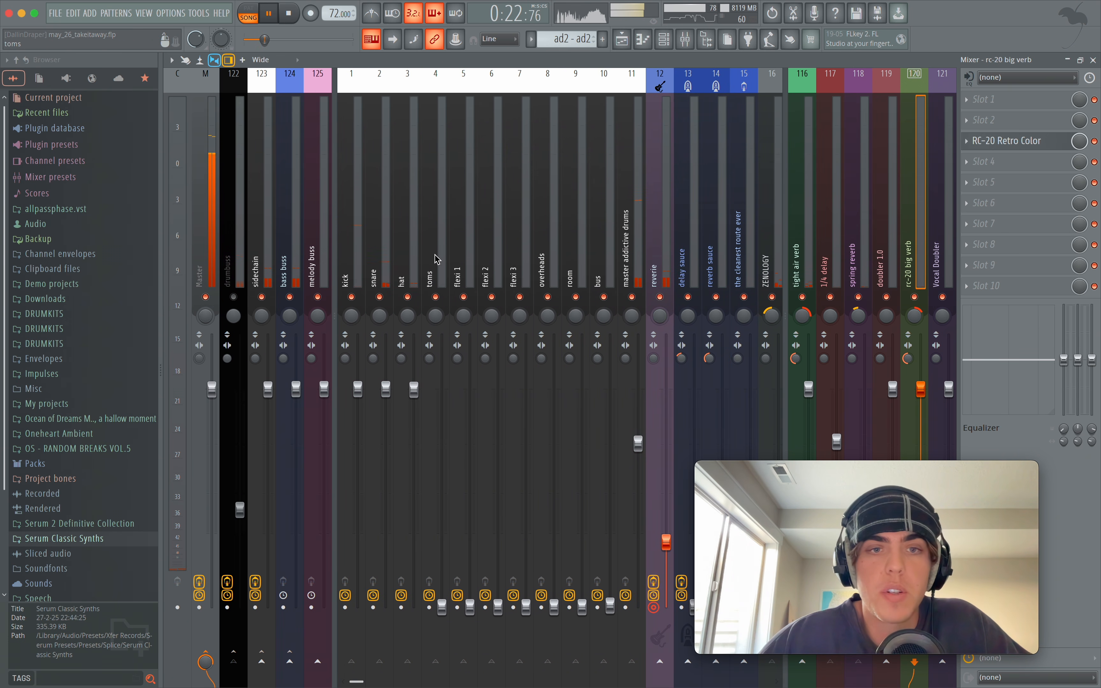
{"action": "scroll", "coordinate": [568, 251], "scroll_direction": "right", "scroll_amount": 1}
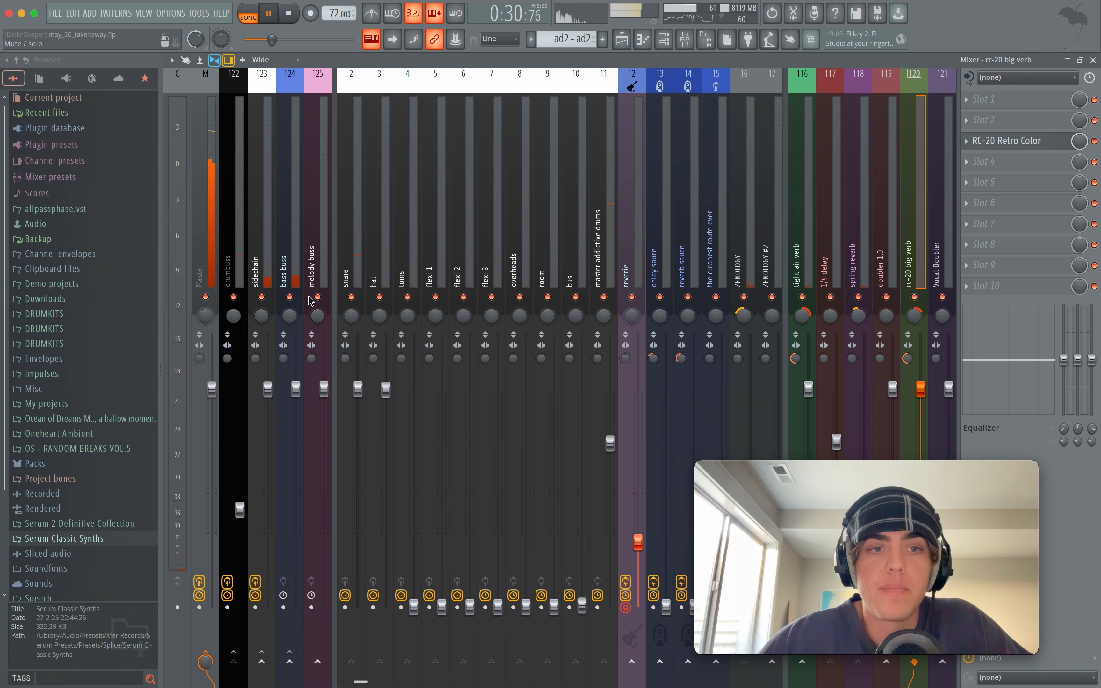
- Show the playlist and examine the arrangement's clips while the song plays, and stop playback
{"action": "left_click", "coordinate": [622, 39]}
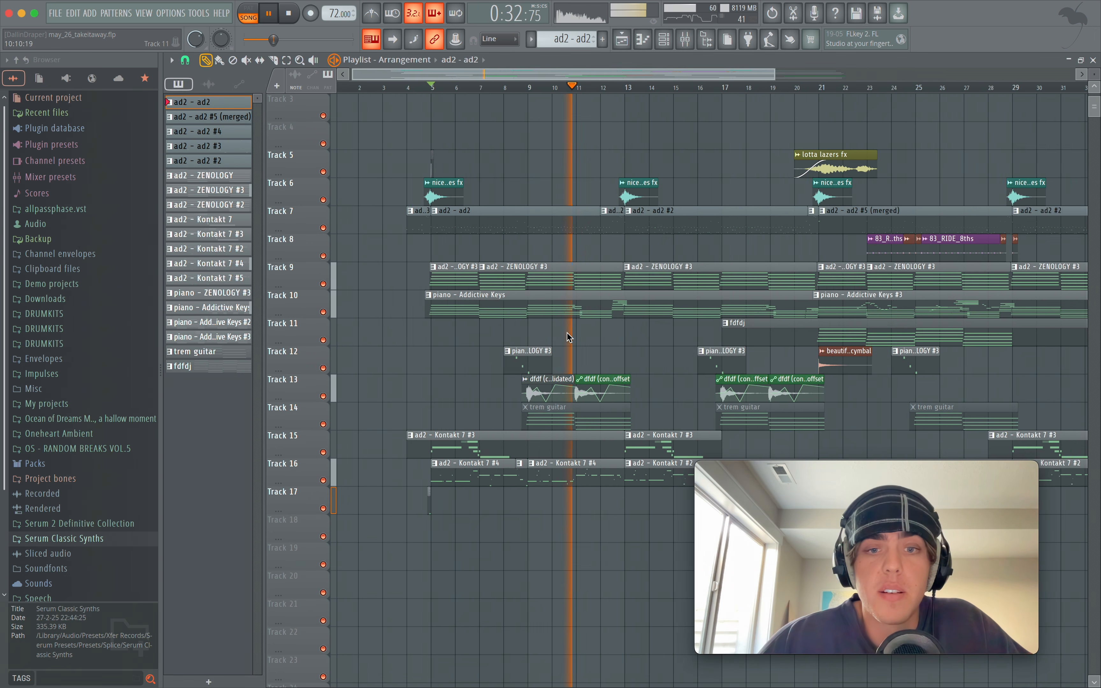
{"action": "scroll", "coordinate": [570, 332], "scroll_direction": "up", "scroll_amount": 3}
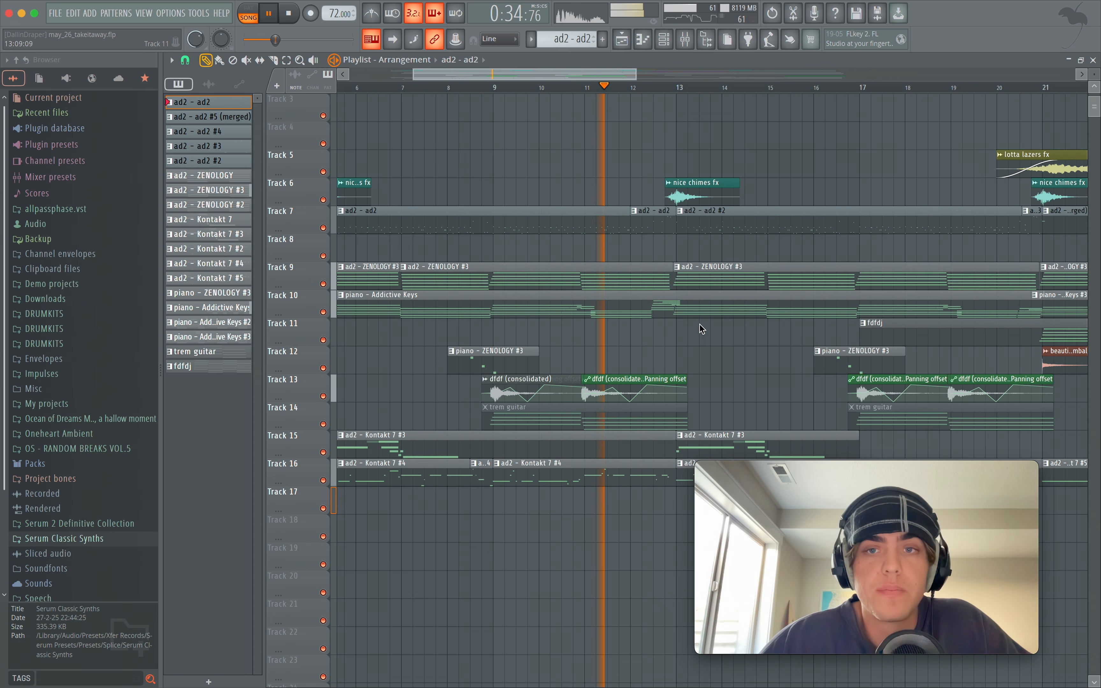
{"action": "scroll", "coordinate": [710, 314], "scroll_direction": "up", "scroll_amount": 5}
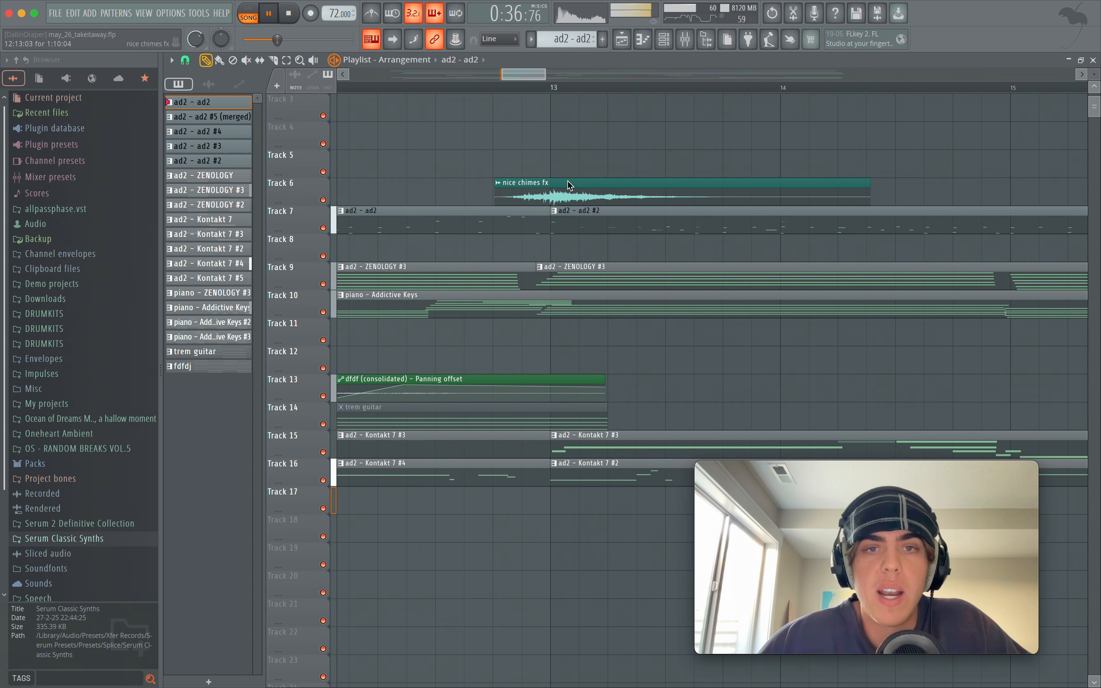
{"action": "scroll", "coordinate": [603, 198], "scroll_direction": "down", "scroll_amount": 5}
{"action": "scroll", "coordinate": [602, 198], "scroll_direction": "up", "scroll_amount": 2}
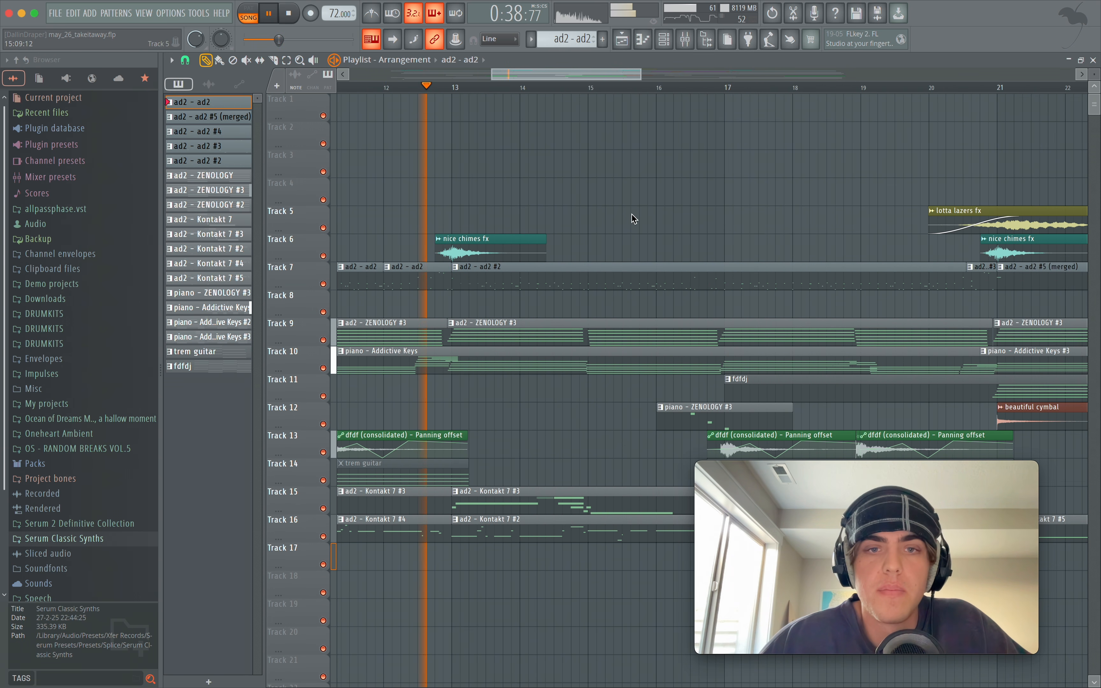
{"action": "scroll", "coordinate": [547, 301], "scroll_direction": "down", "scroll_amount": 6}
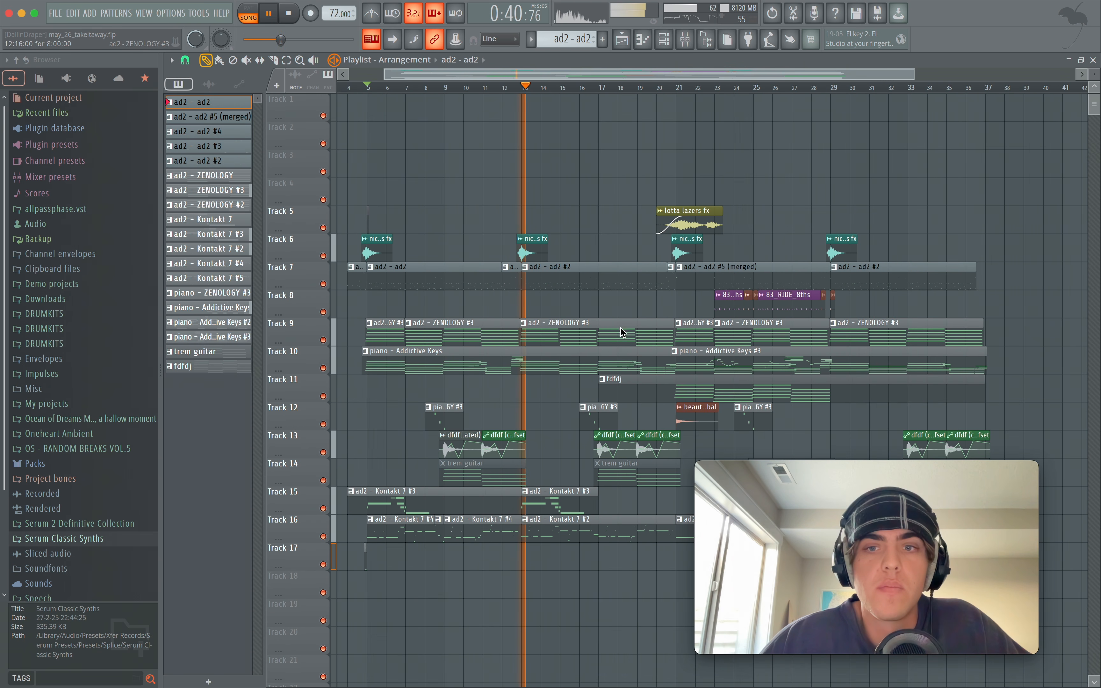
{"action": "scroll", "coordinate": [560, 361], "scroll_direction": "up", "scroll_amount": 5}
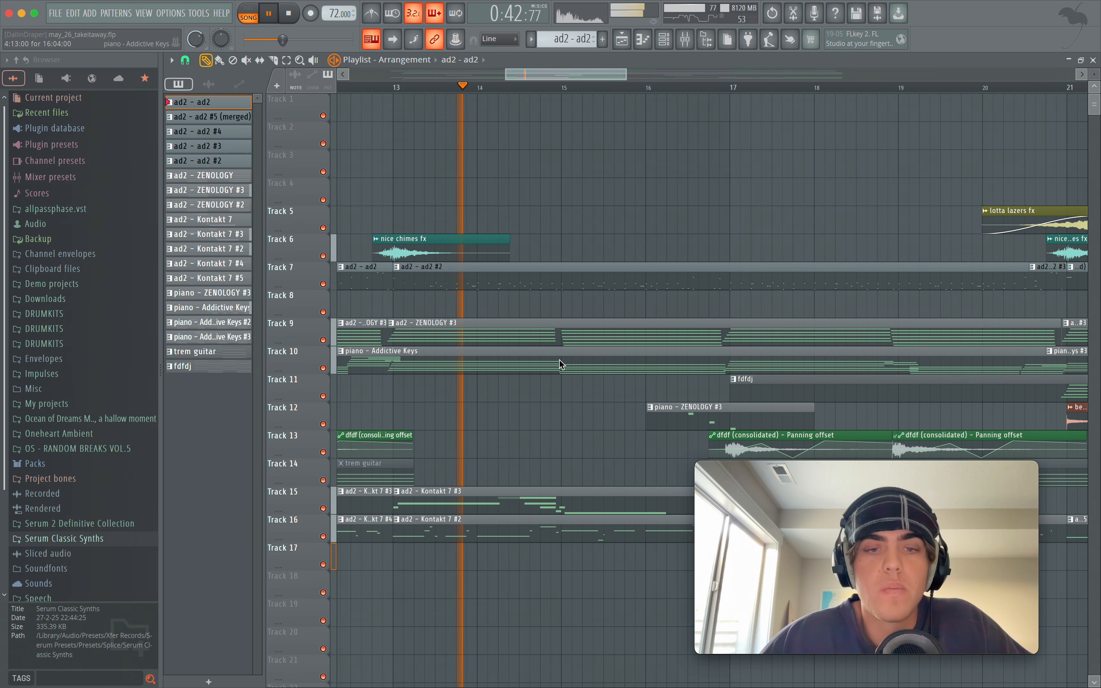
{"action": "scroll", "coordinate": [560, 359], "scroll_direction": "down", "scroll_amount": 3}
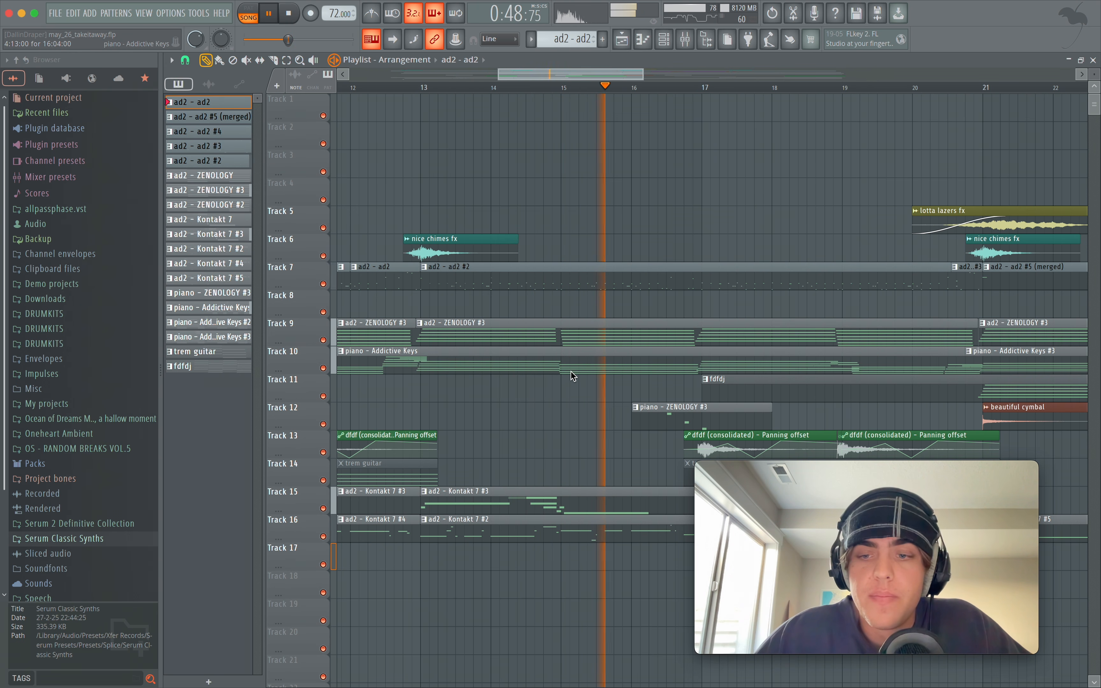
{"action": "key", "text": "space"}
- Audition the arrangement from just after bar 8, around track 12's first piano - ZENOLOGY #3 clip, and stop playback
{"action": "scroll", "coordinate": [572, 373], "scroll_direction": "down", "scroll_amount": 5}
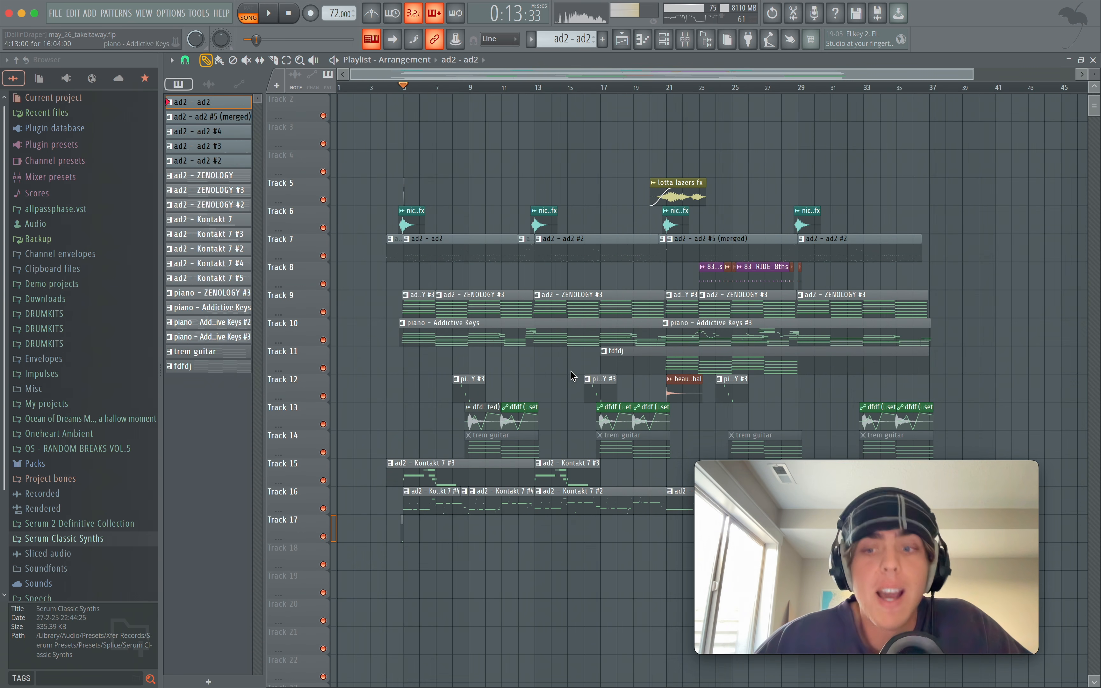
{"action": "scroll", "coordinate": [416, 339], "scroll_direction": "up", "scroll_amount": 5}
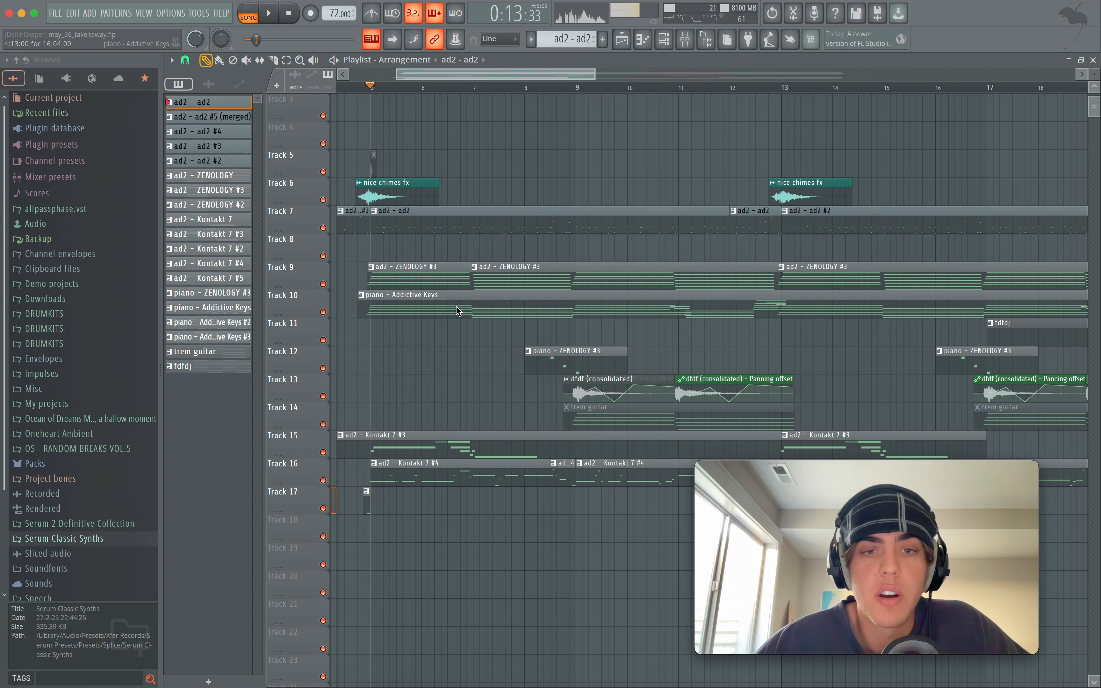
{"action": "scroll", "coordinate": [526, 373], "scroll_direction": "up", "scroll_amount": 2}
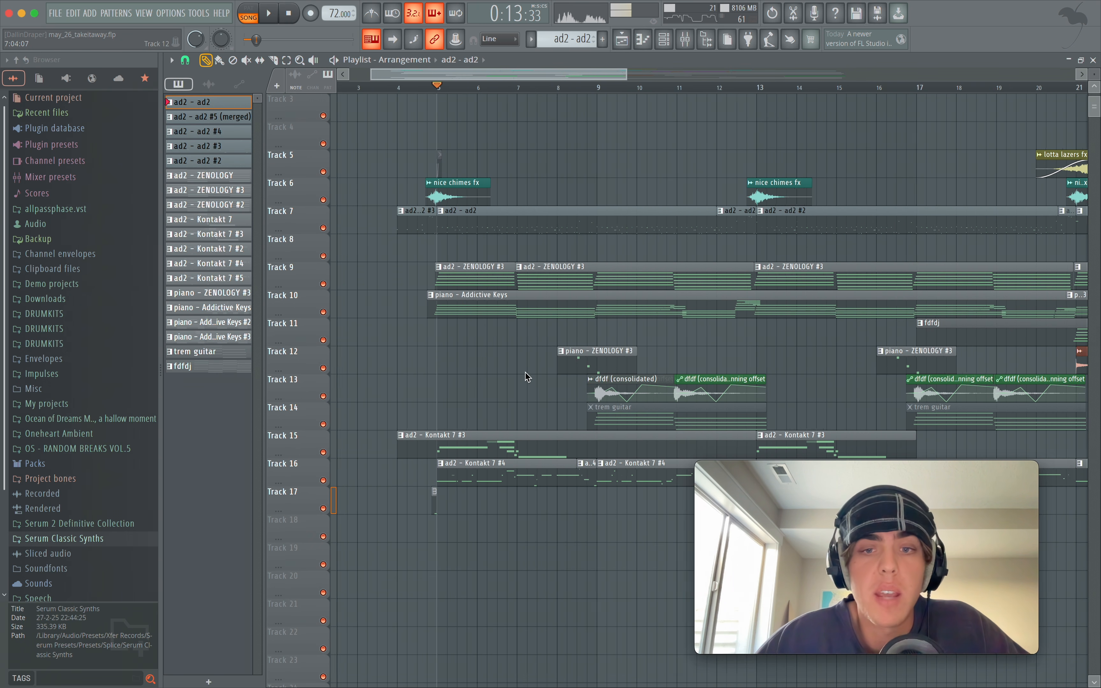
{"action": "scroll", "coordinate": [649, 300], "scroll_direction": "down", "scroll_amount": 2}
{"action": "scroll", "coordinate": [578, 258], "scroll_direction": "up", "scroll_amount": 3}
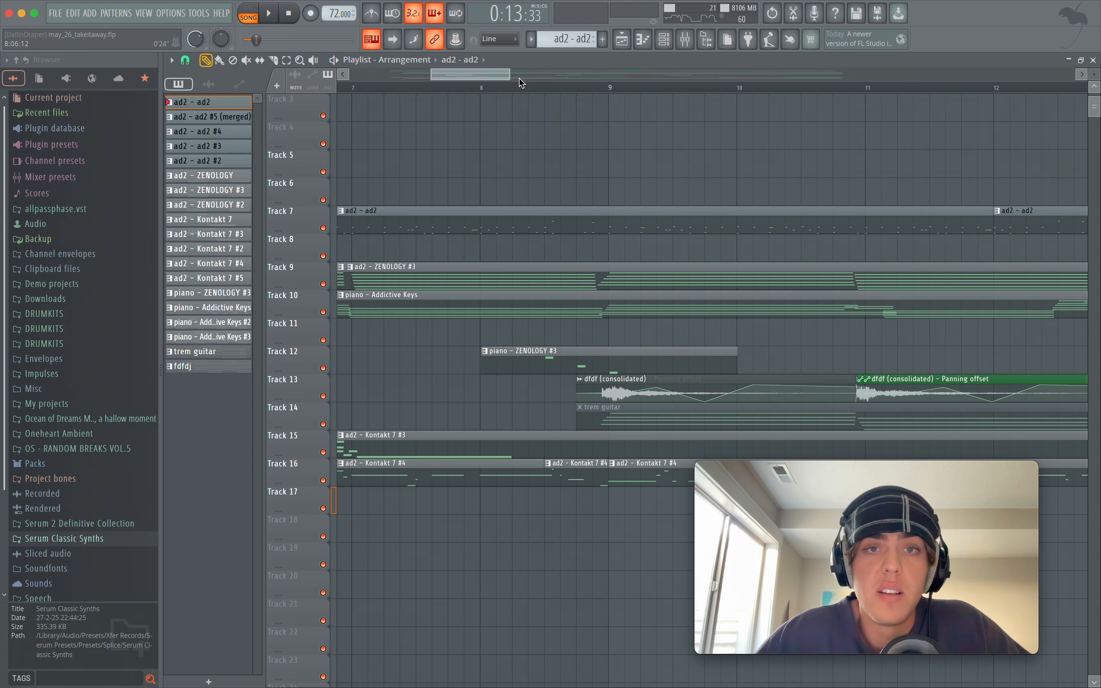
{"action": "left_click", "coordinate": [517, 84]}
{"action": "key", "text": "space"}
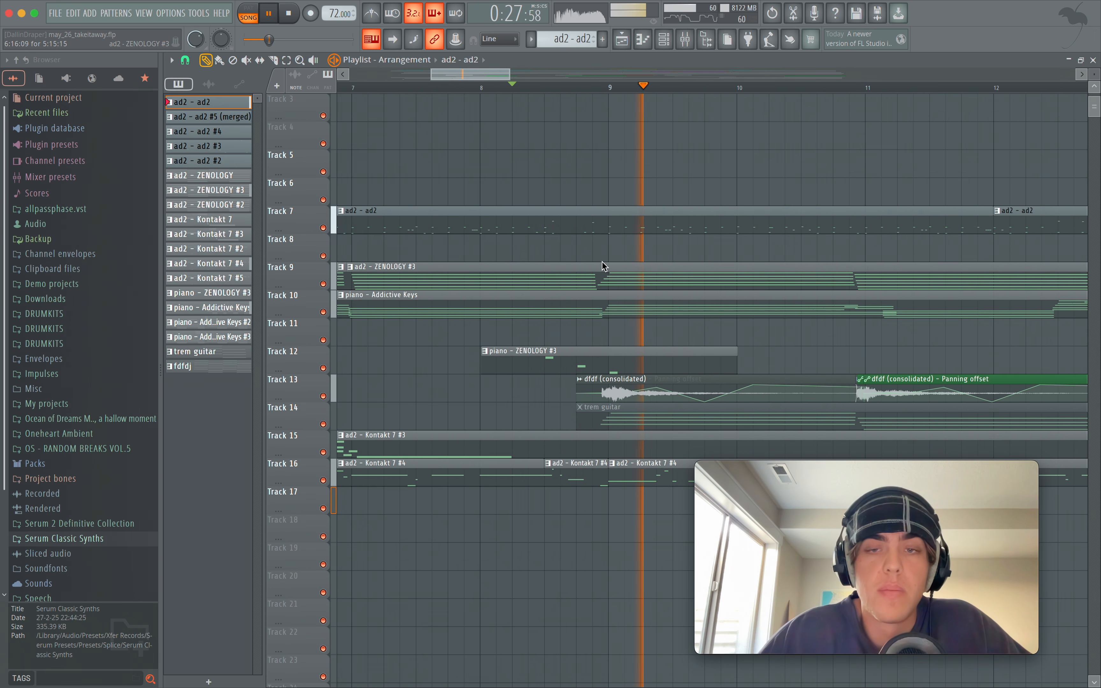
{"action": "key", "text": "space"}
- Open track 7's ad2 - ad2 drum clip in the piano roll, examine its notes and return to the playlist
{"action": "scroll", "coordinate": [603, 261], "scroll_direction": "down", "scroll_amount": 2}
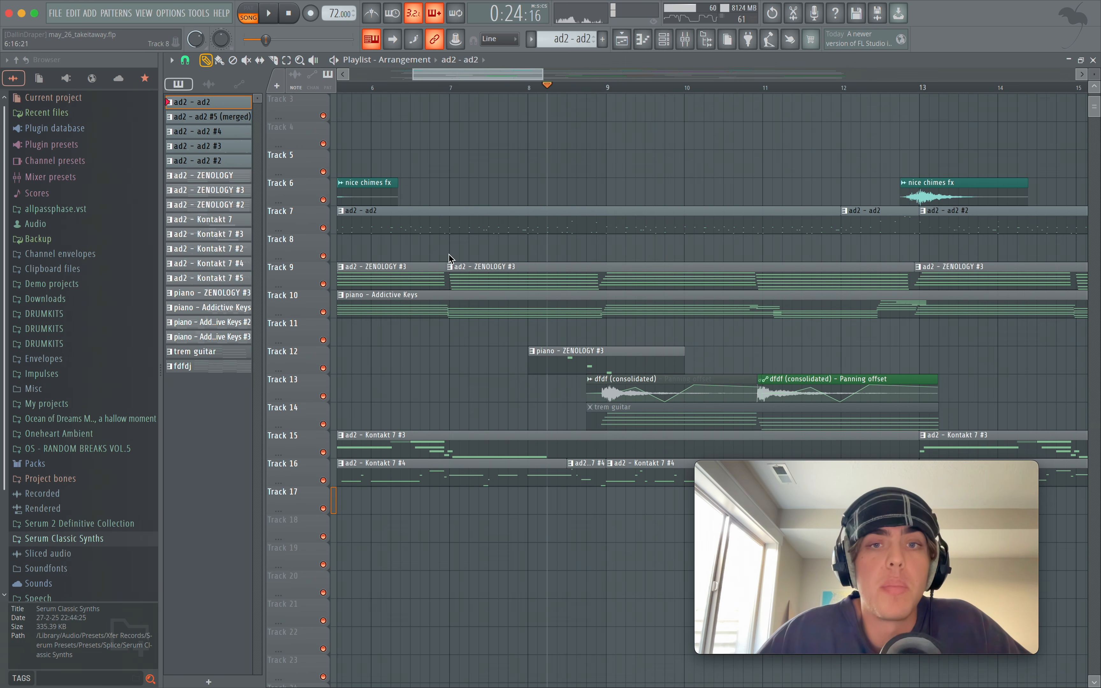
{"action": "double_click", "coordinate": [454, 225]}
{"action": "scroll", "coordinate": [474, 289], "scroll_direction": "up", "scroll_amount": 5}
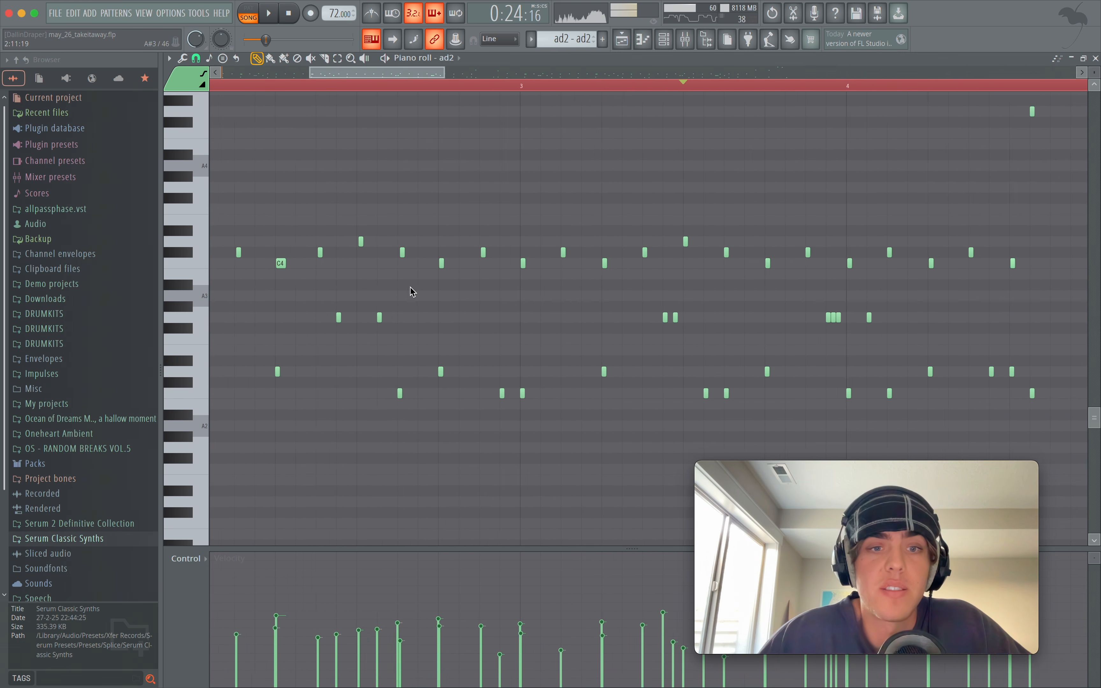
{"action": "scroll", "coordinate": [463, 274], "scroll_direction": "up", "scroll_amount": 2}
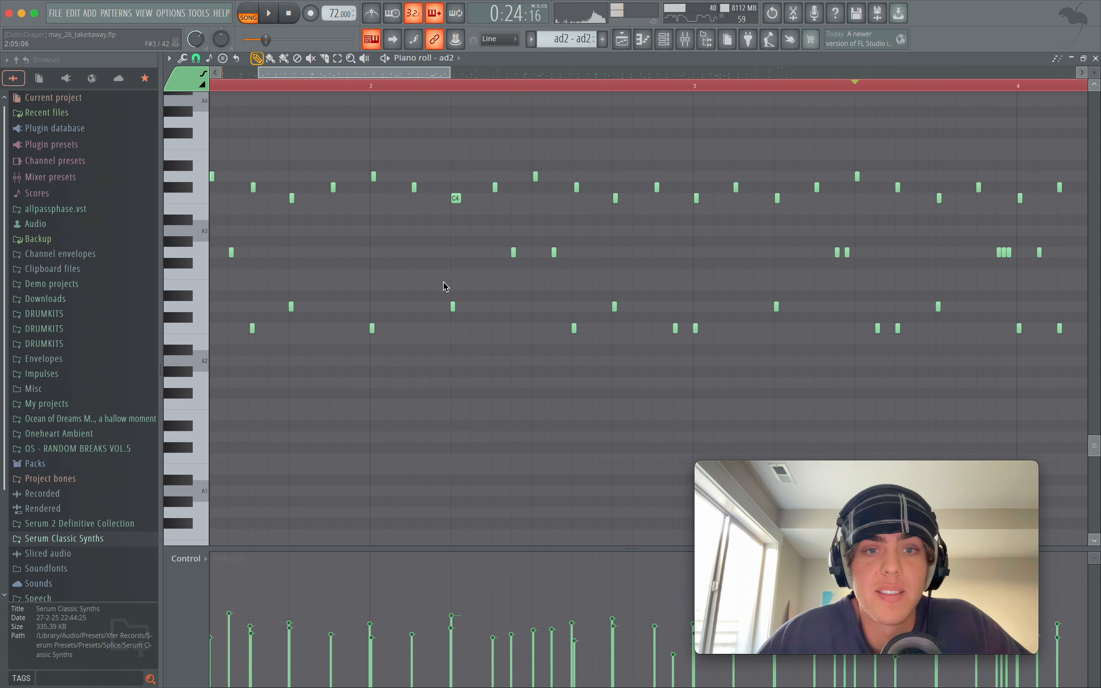
{"action": "left_click", "coordinate": [644, 41]}
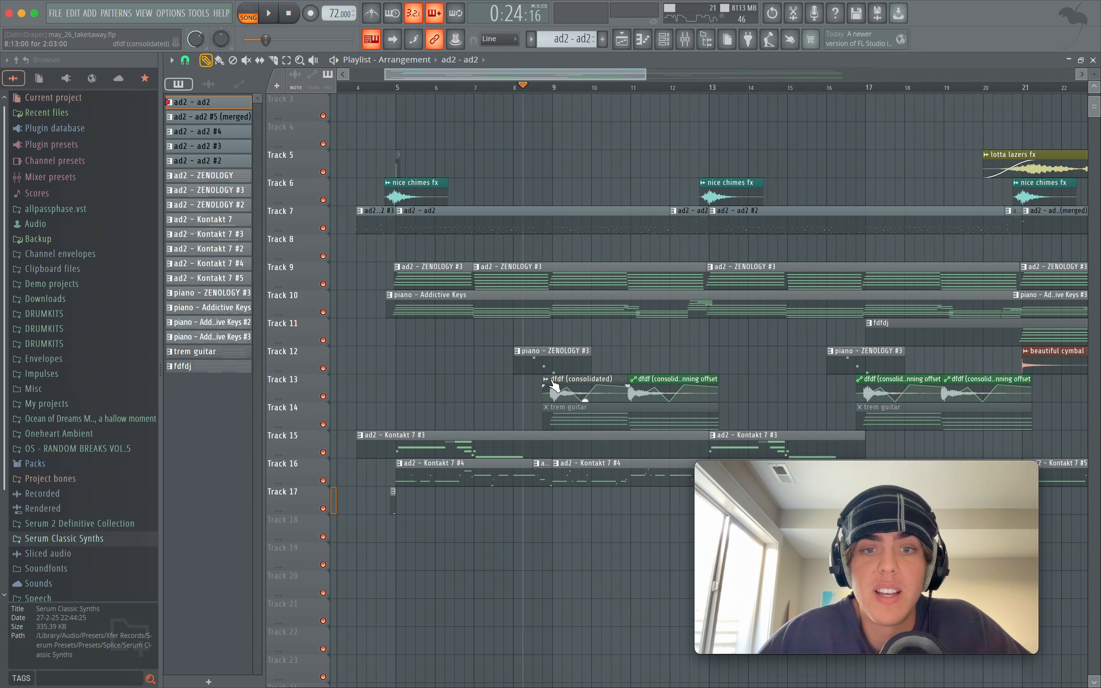
- Look through the whole playlist arrangement, examining how the drum, melodic and effect clips are laid out across the sections
{"action": "scroll", "coordinate": [554, 386], "scroll_direction": "down", "scroll_amount": 3}
{"action": "scroll", "coordinate": [650, 372], "scroll_direction": "right", "scroll_amount": 5}
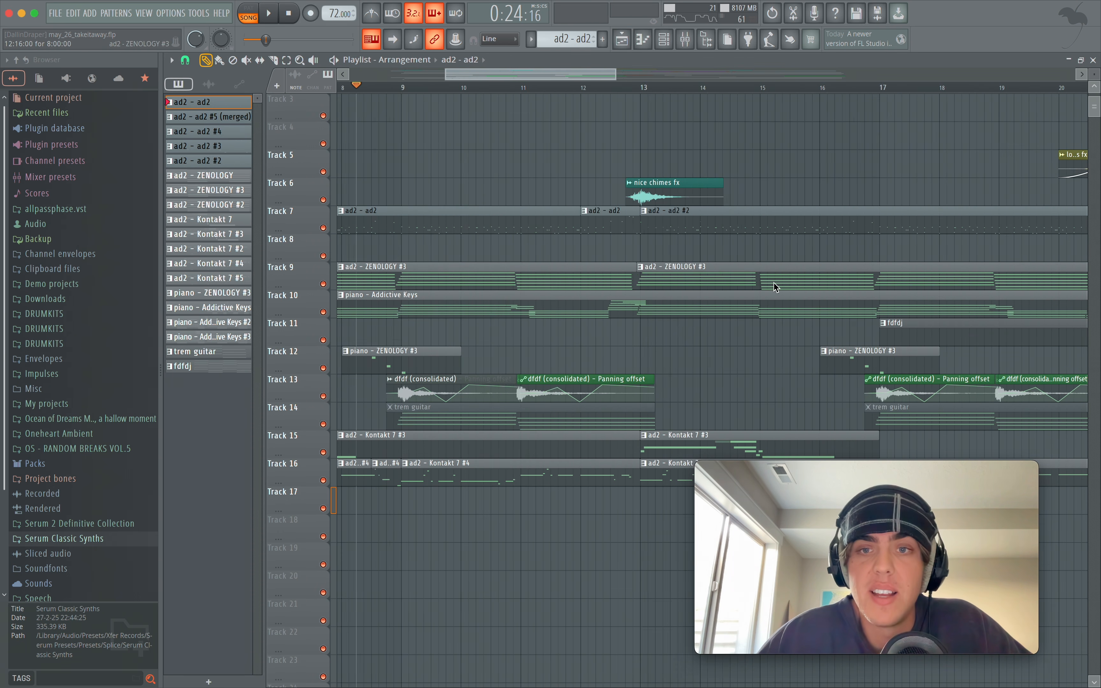
{"action": "scroll", "coordinate": [732, 344], "scroll_direction": "down", "scroll_amount": 4}
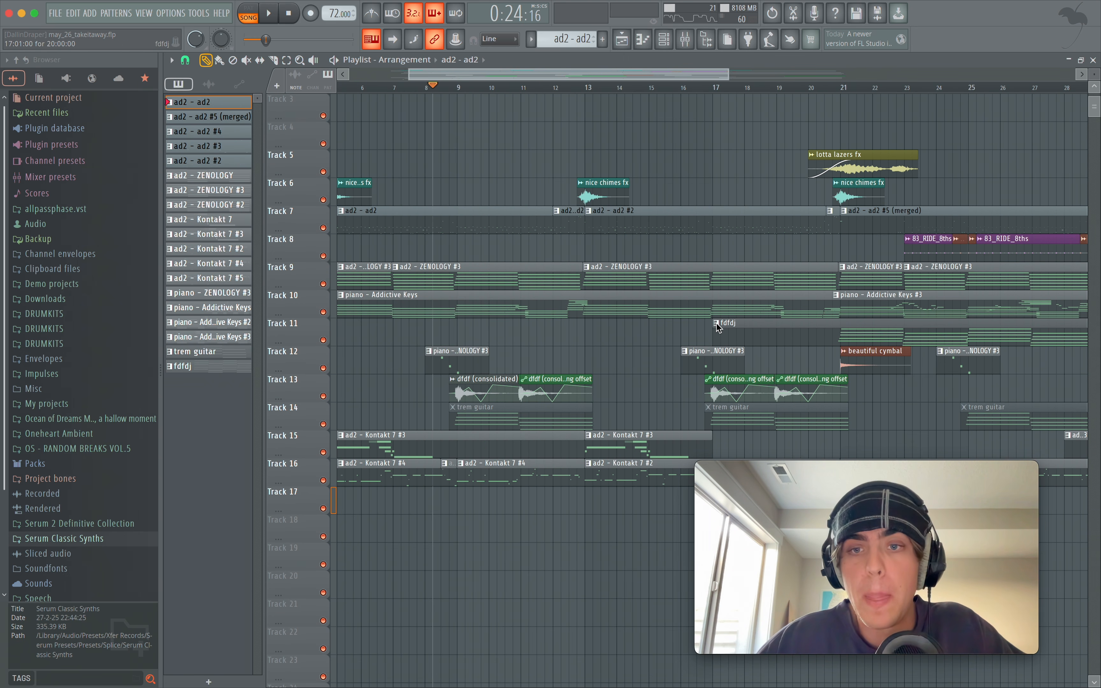
{"action": "scroll", "coordinate": [718, 327], "scroll_direction": "right", "scroll_amount": 3}
{"action": "scroll", "coordinate": [641, 300], "scroll_direction": "up", "scroll_amount": 1}
{"action": "scroll", "coordinate": [466, 385], "scroll_direction": "down", "scroll_amount": 5}
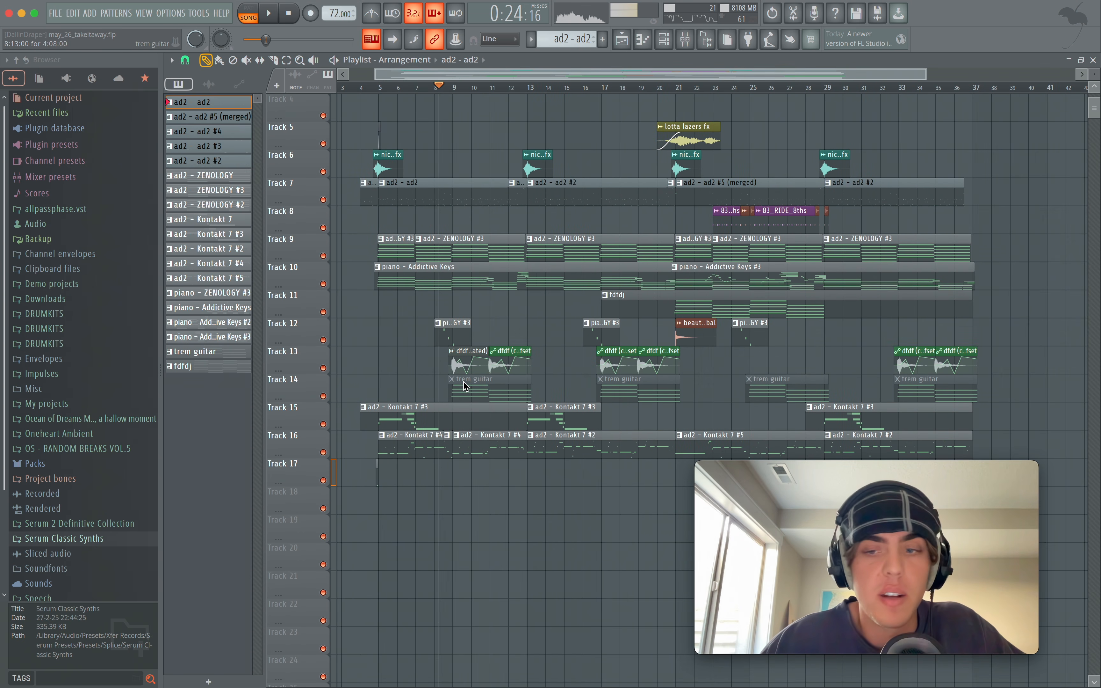
{"action": "scroll", "coordinate": [370, 200], "scroll_direction": "up", "scroll_amount": 3}
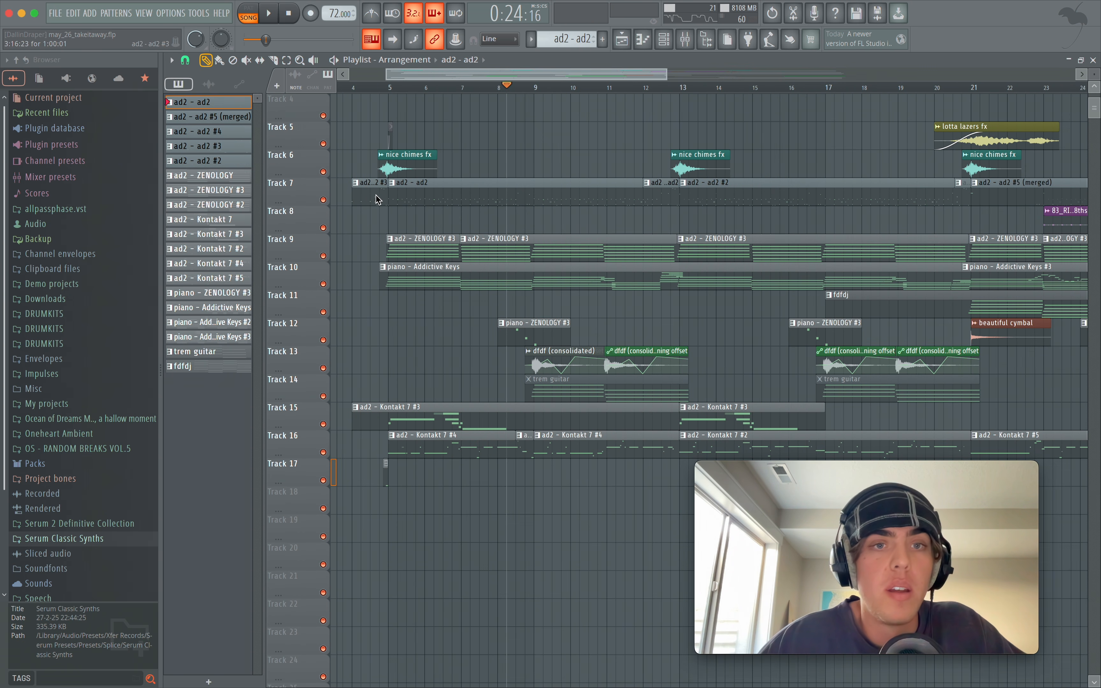
{"action": "scroll", "coordinate": [459, 275], "scroll_direction": "down", "scroll_amount": 3}
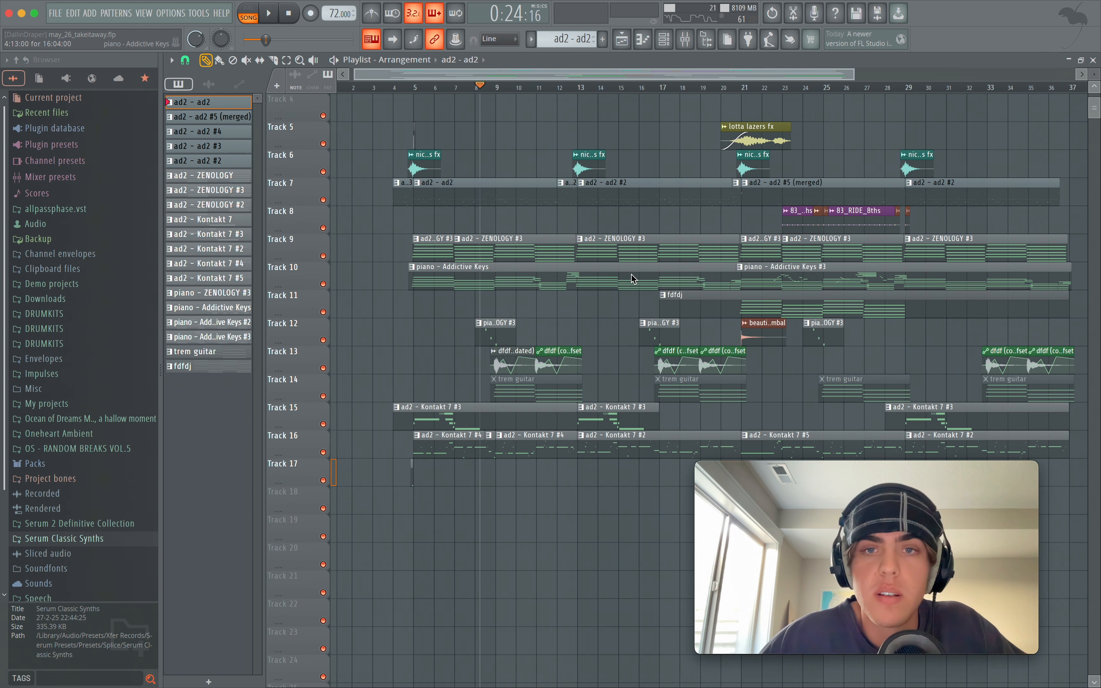
{"action": "scroll", "coordinate": [632, 275], "scroll_direction": "up", "scroll_amount": 3}
{"action": "scroll", "coordinate": [725, 283], "scroll_direction": "down", "scroll_amount": 3}
- Show the mixer and inspect the effect slots and routing of the tight air verb, overheads and snare tracks
{"action": "left_click", "coordinate": [692, 35]}
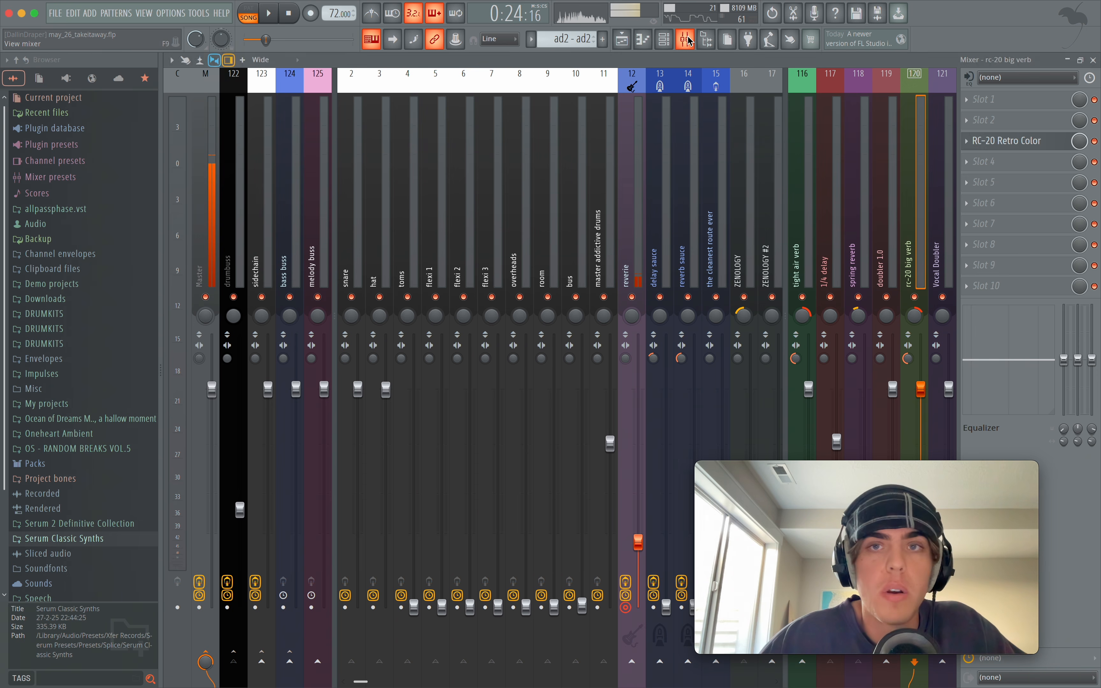
{"action": "left_click", "coordinate": [796, 250]}
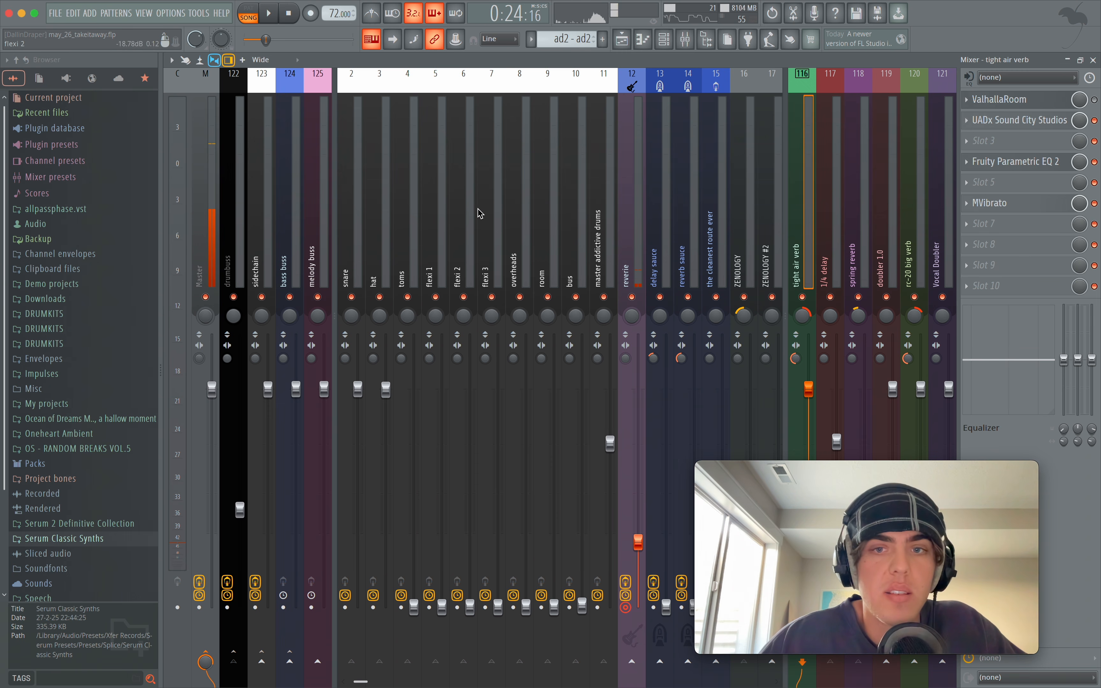
{"action": "left_click", "coordinate": [513, 215]}
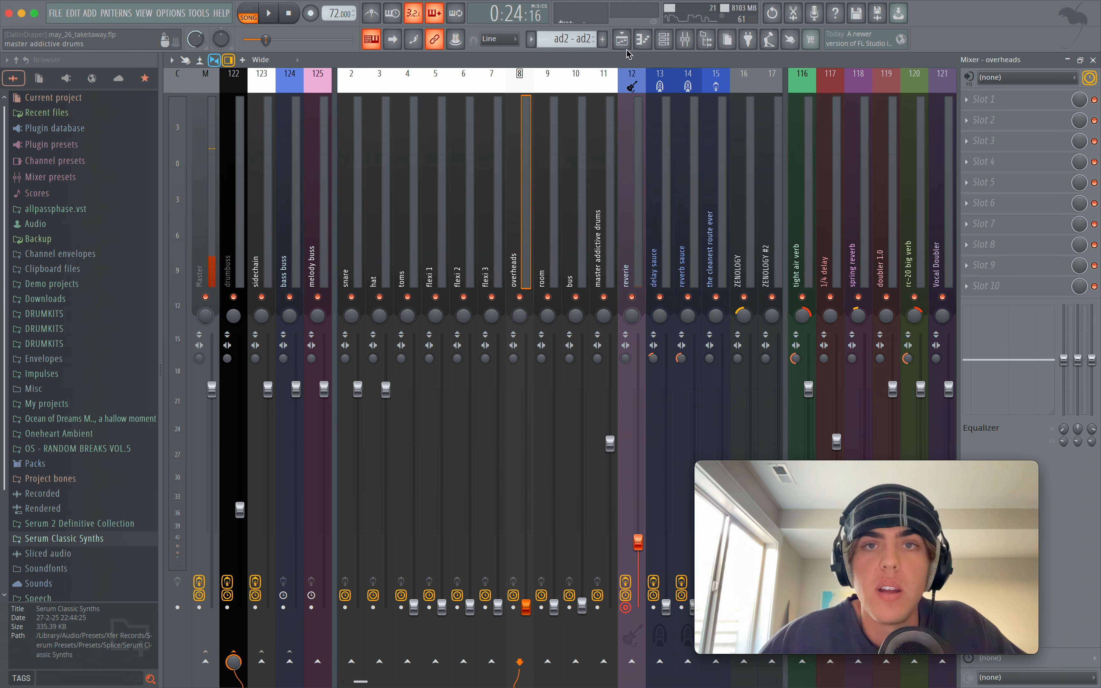
{"action": "left_click", "coordinate": [348, 254]}
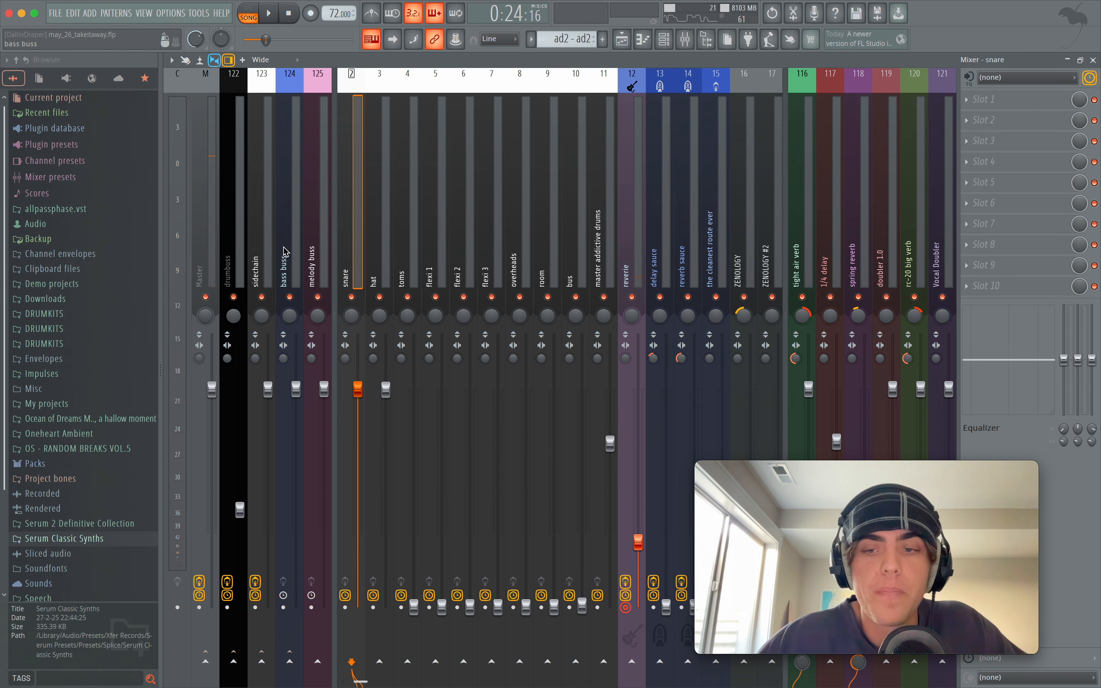